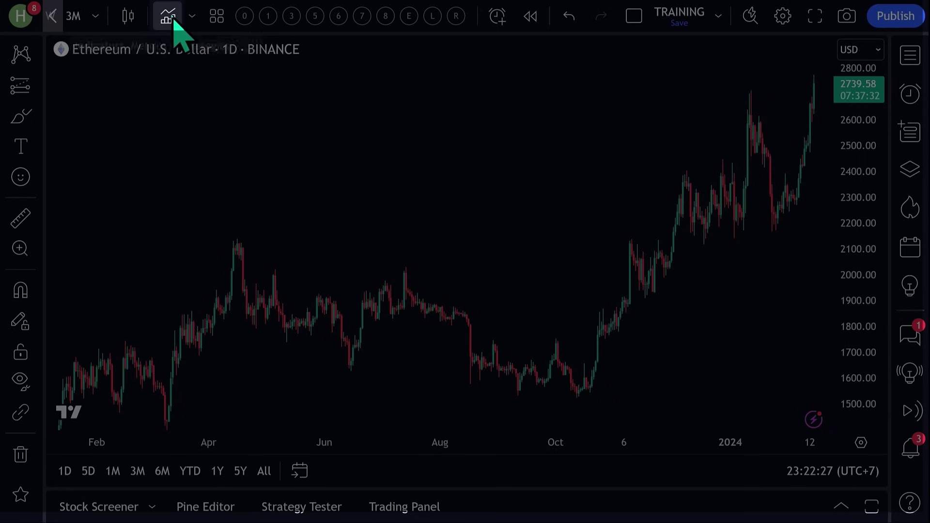
Apply the Supertrend Strategy from Technicals > Strategies to the Ethereum / U.S. Dollar daily chart.
left_click(171, 17)
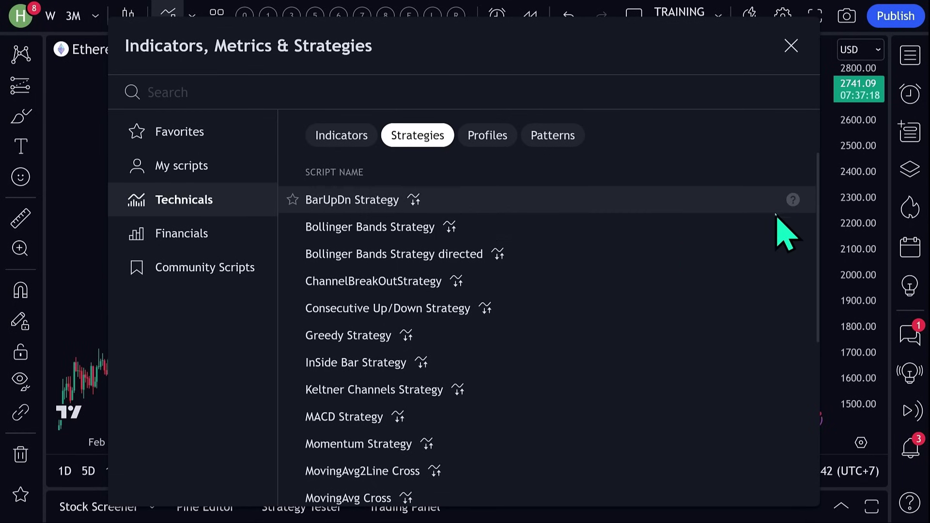
scroll(774, 213, "down", 1)
scroll(770, 228, "down", 5)
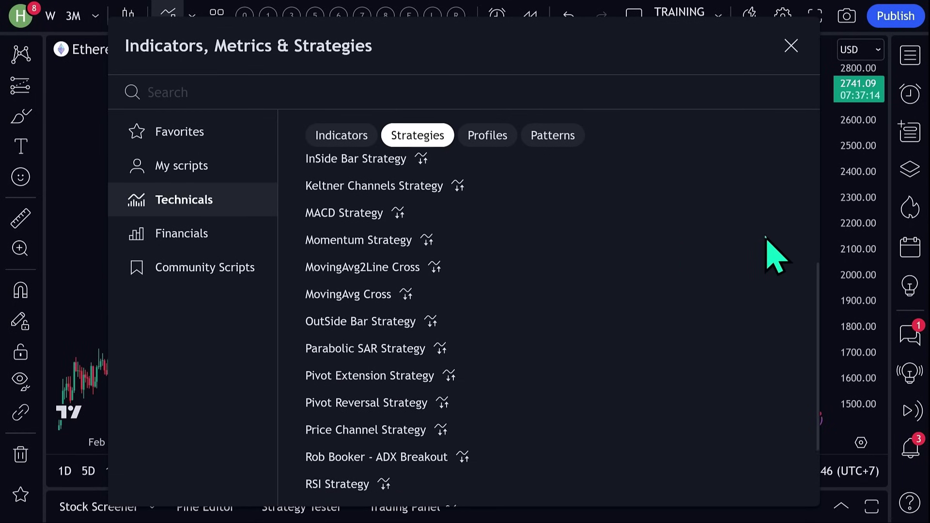
scroll(766, 253, "down", 1)
left_click(350, 438)
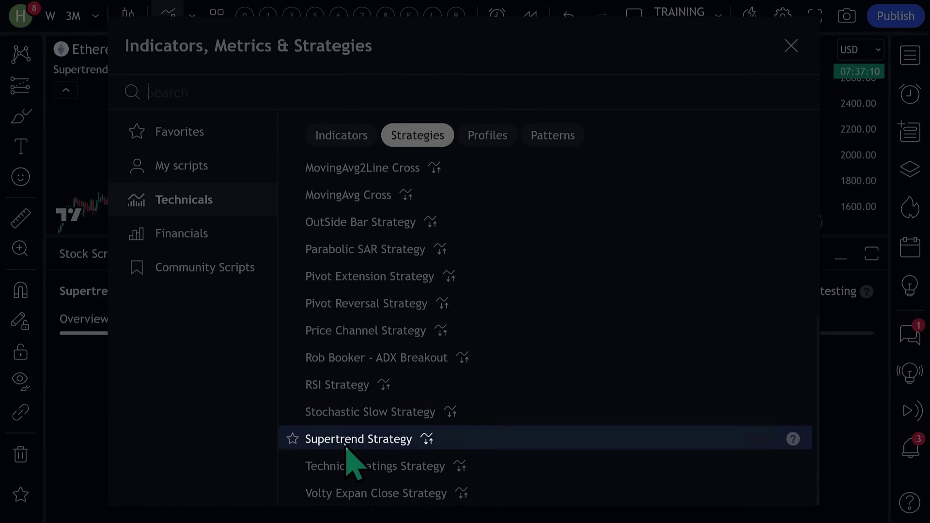
key("Escape")
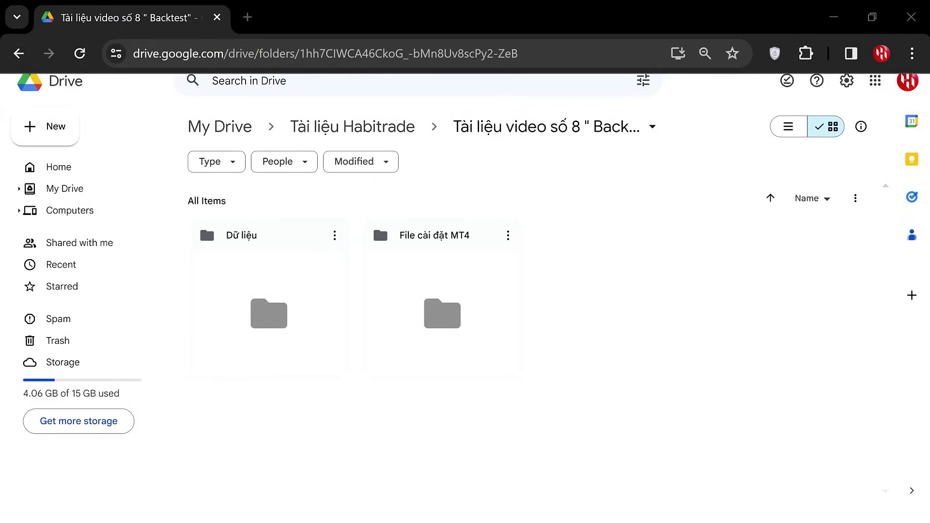
Open the 'File cài đặt MT4' folder in Google Drive.
double_click(470, 349)
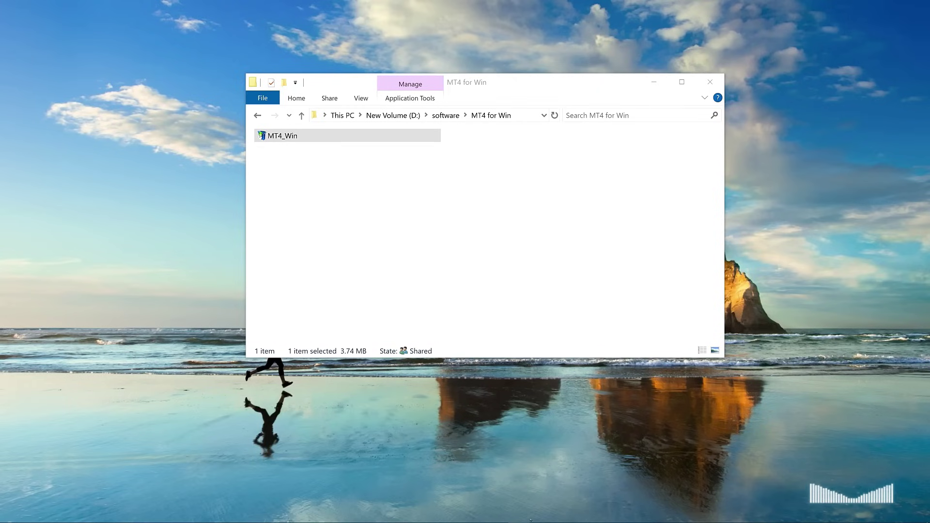
Run the MT4_Win installer through to Finish and cancel the Open an Account prompt.
left_click(320, 136)
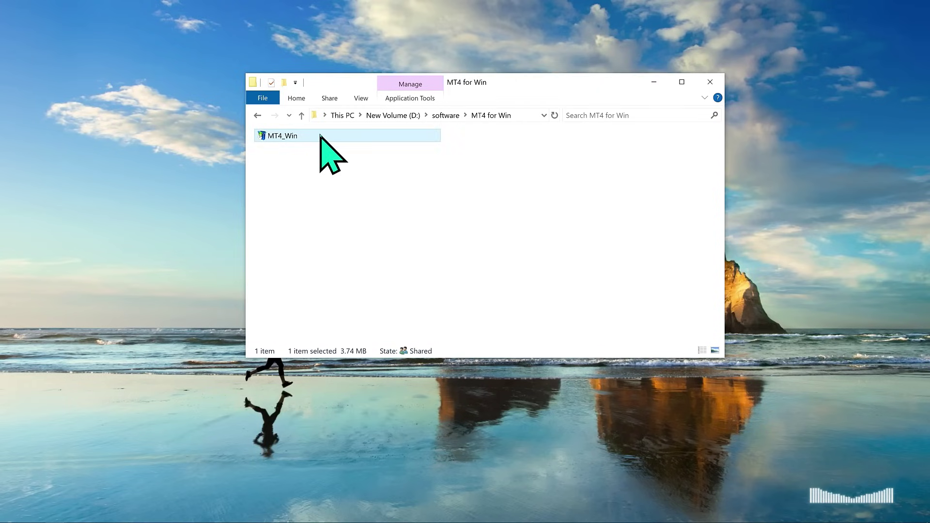
double_click(319, 136)
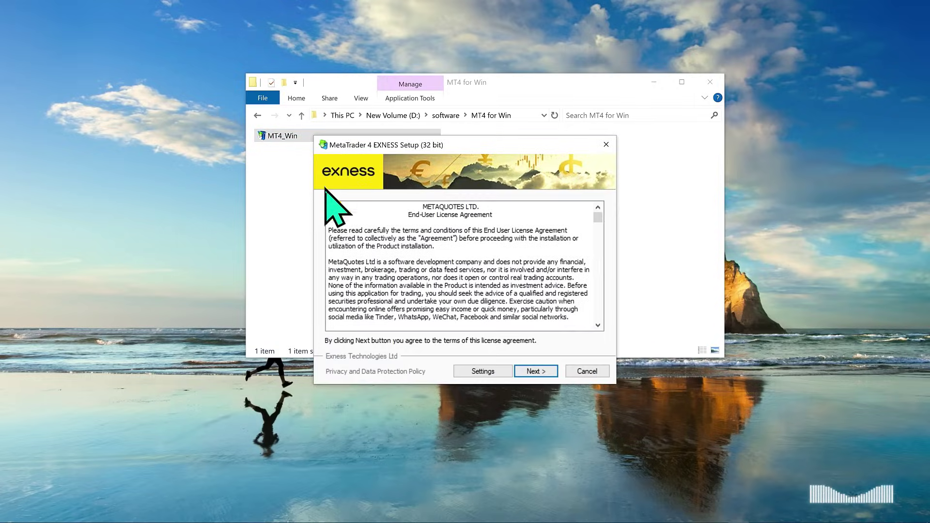
left_click(544, 372)
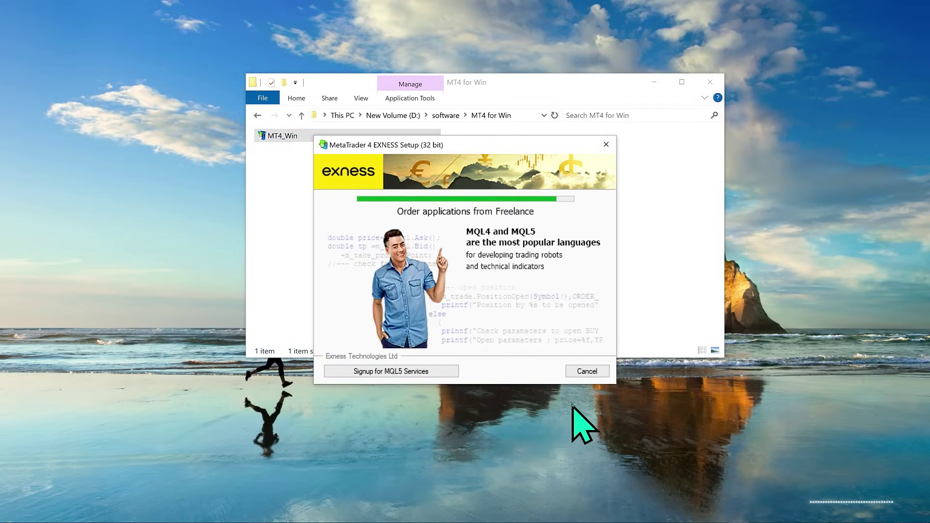
left_click(587, 372)
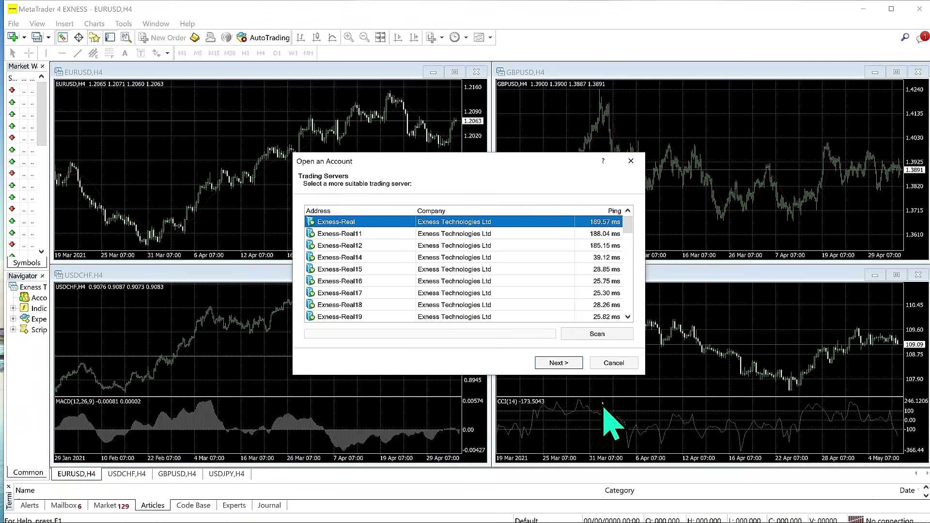
left_click(613, 364)
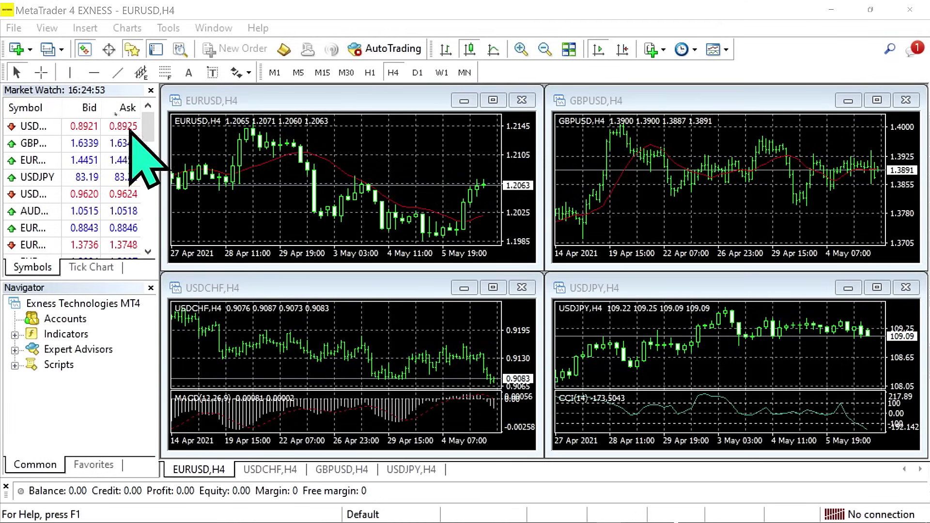
Log in on server Exness-Trial8 with the demo account's login number and password, then widen the Navigator.
left_click(15, 27)
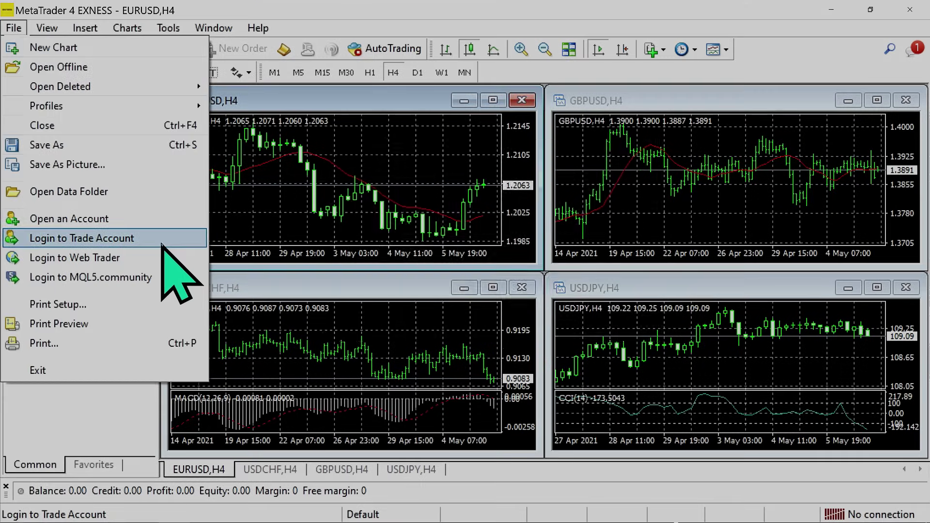
left_click(97, 237)
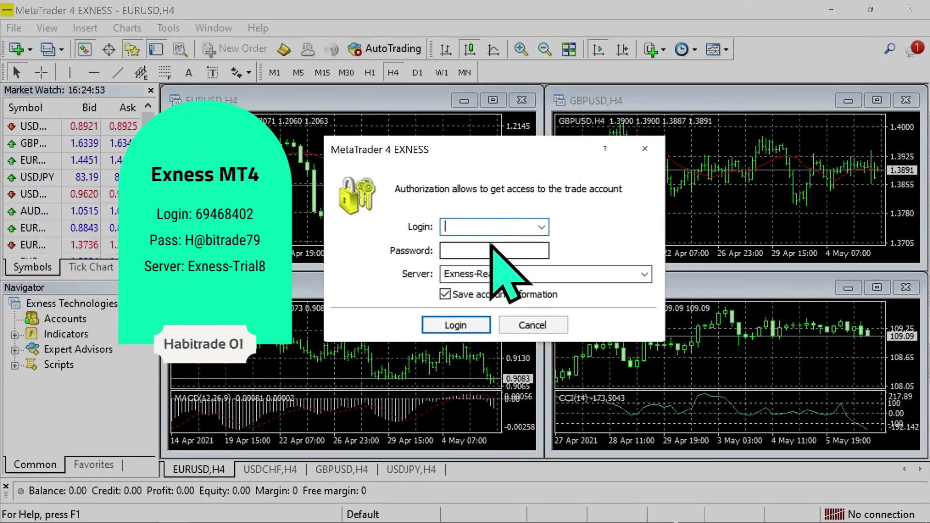
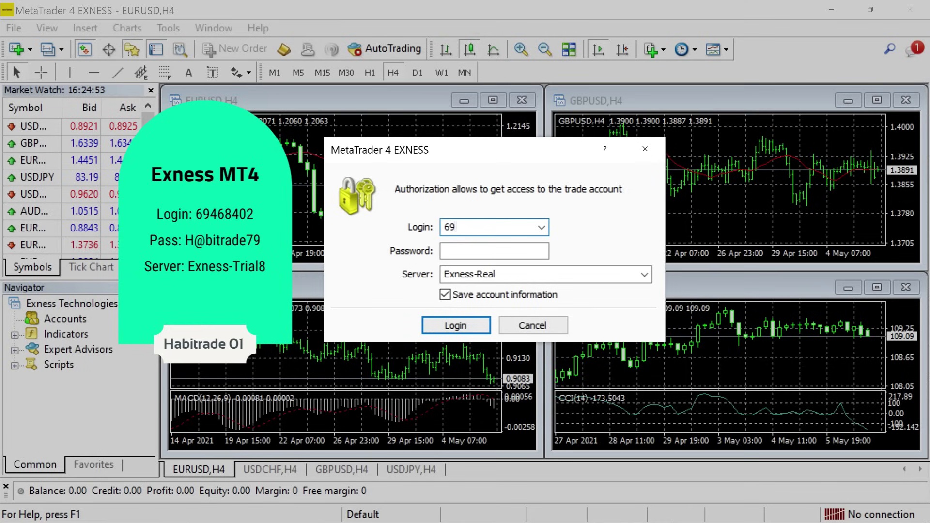
left_click(525, 250)
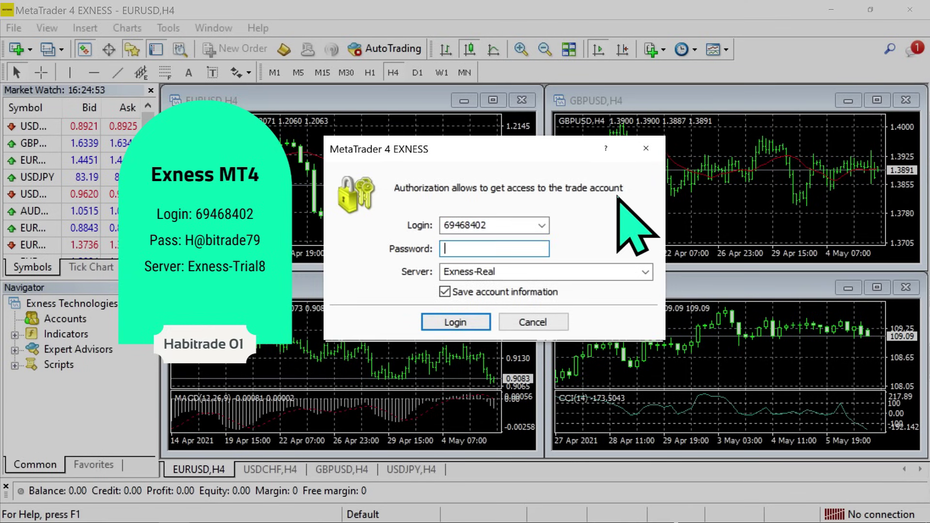
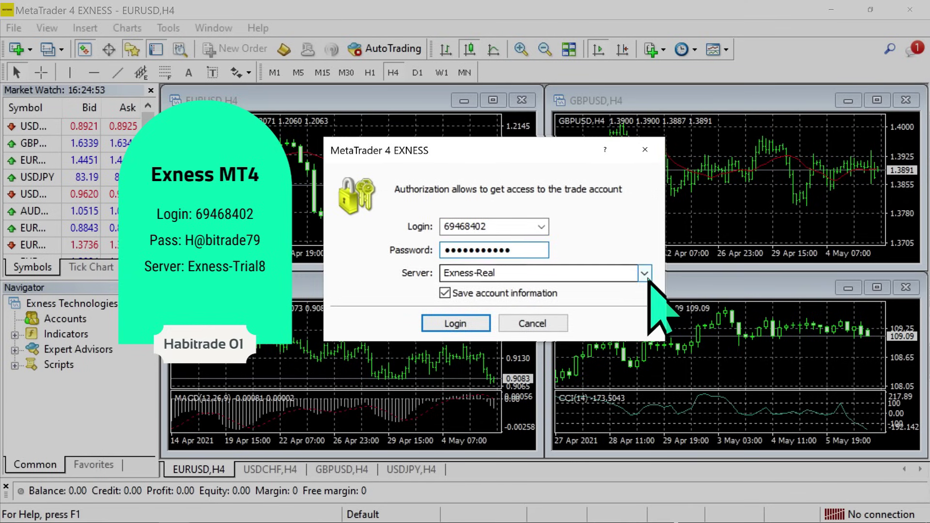
left_click(645, 272)
scroll(644, 288, "down", 6)
left_click(588, 317)
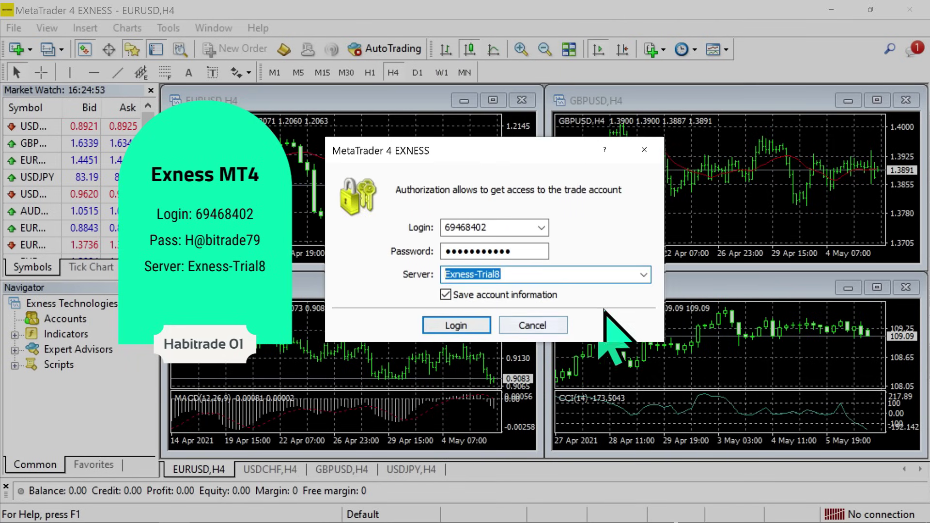
left_click(467, 330)
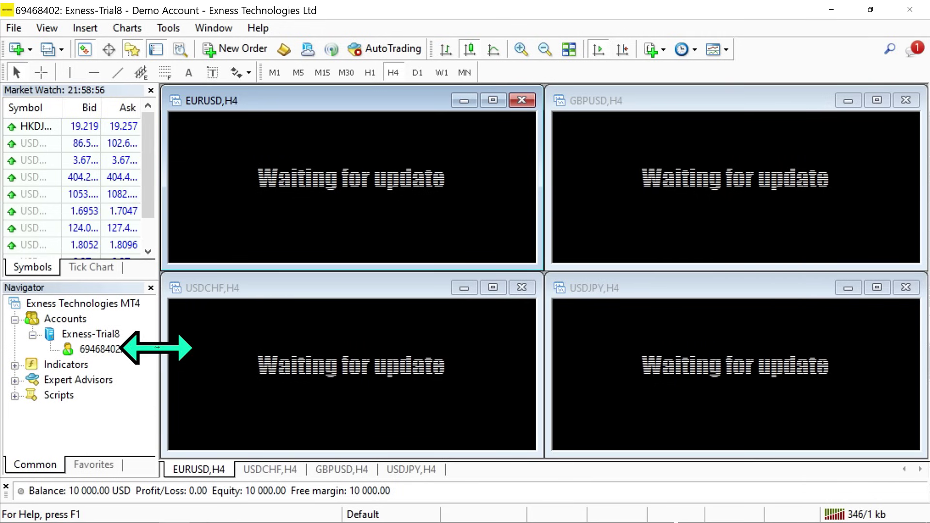
left_click_drag(161, 310, 191, 339)
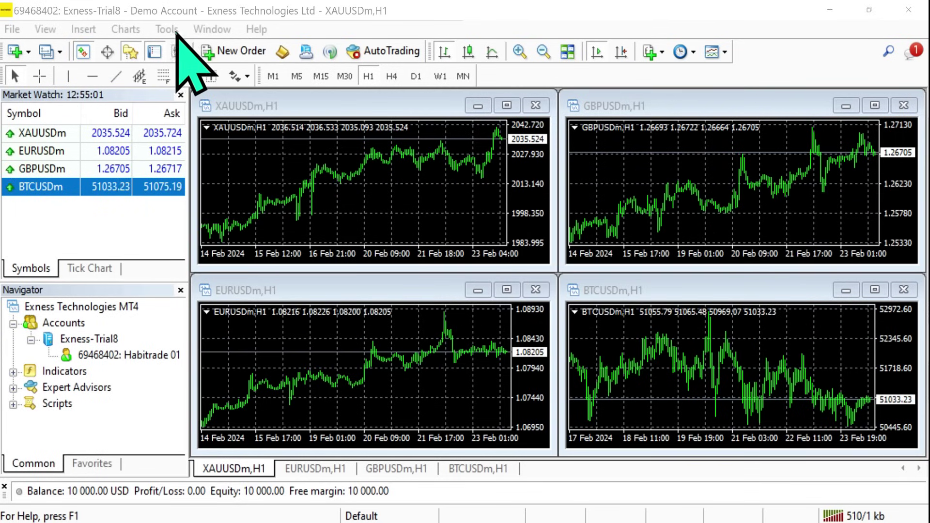
Launch MetaEditor and create an Expert Advisor (template) named 'Habitrade EMA Cross'.
left_click(172, 29)
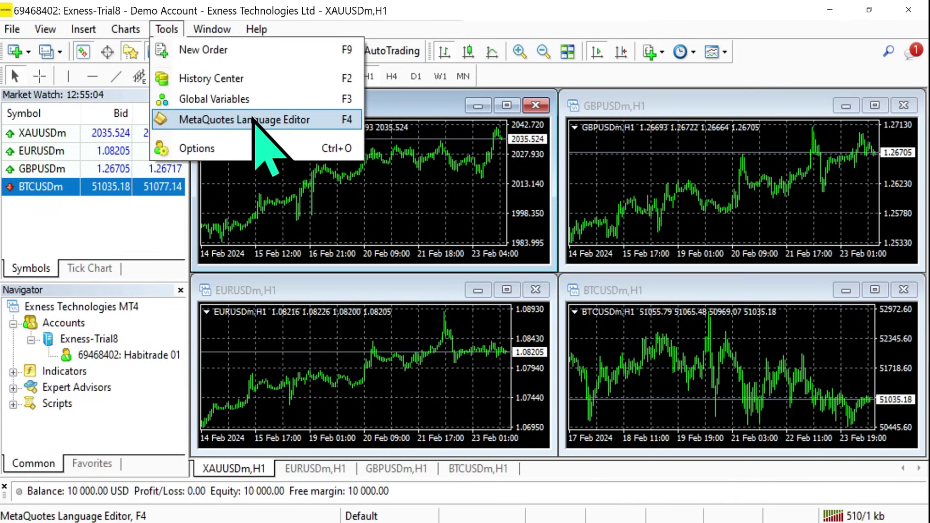
left_click(310, 121)
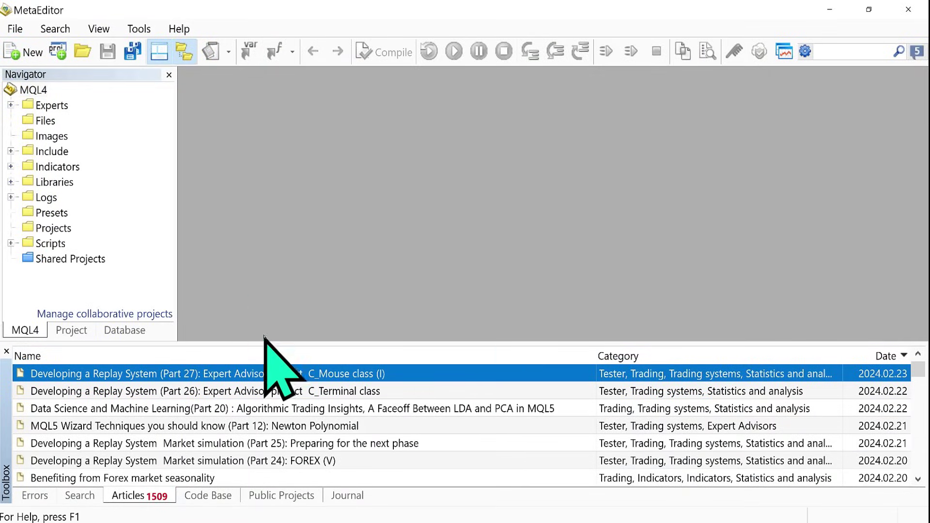
left_click(7, 28)
left_click(80, 46)
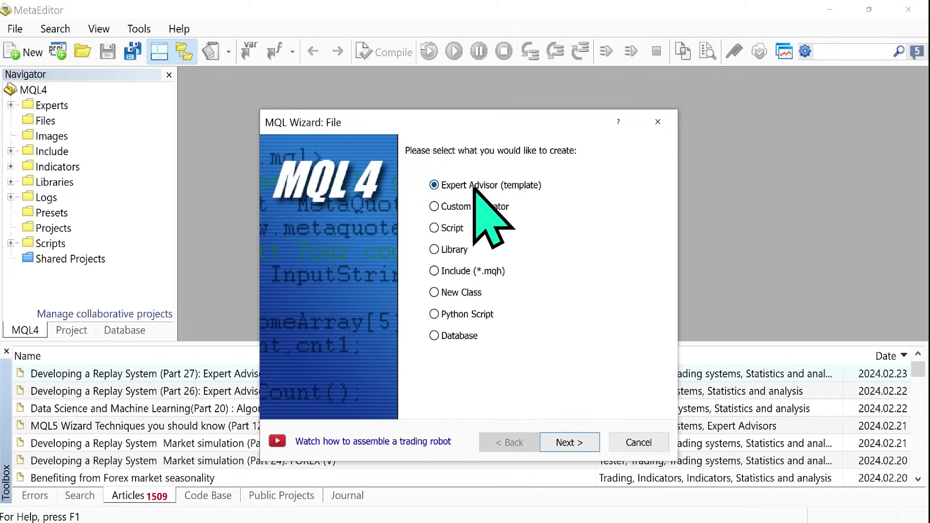
left_click(583, 444)
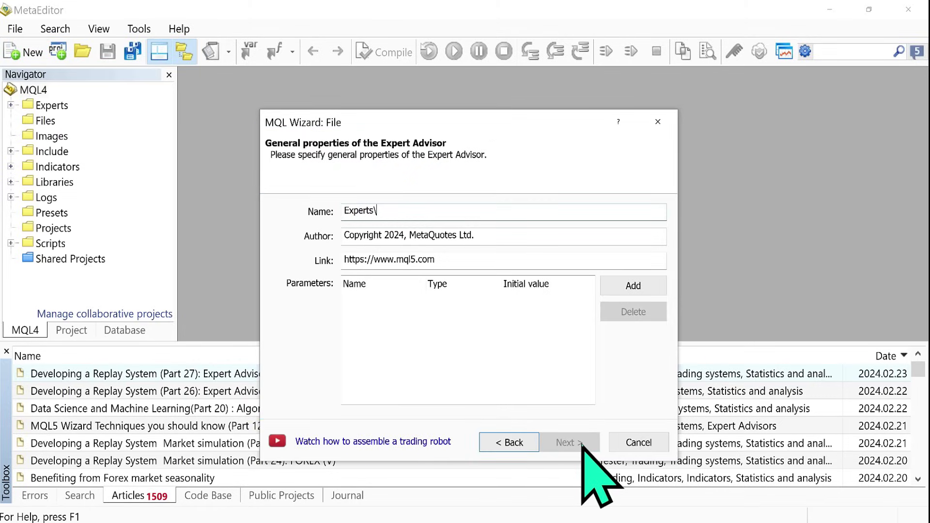
type("Habitrade EMA Cross")
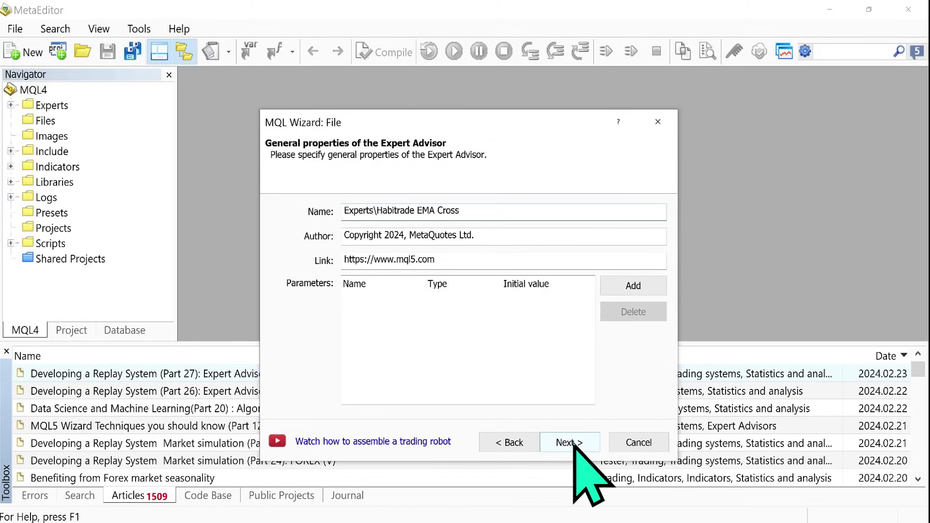
left_click(579, 453)
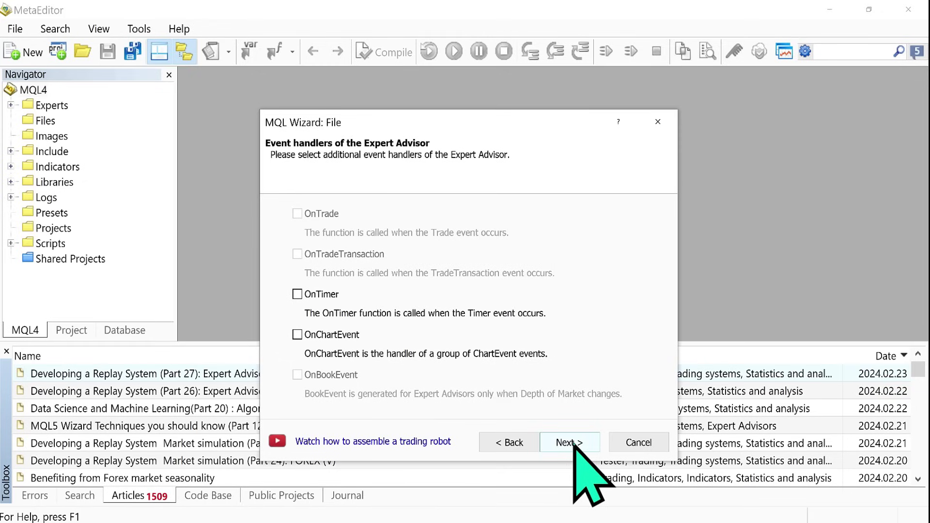
left_click(575, 446)
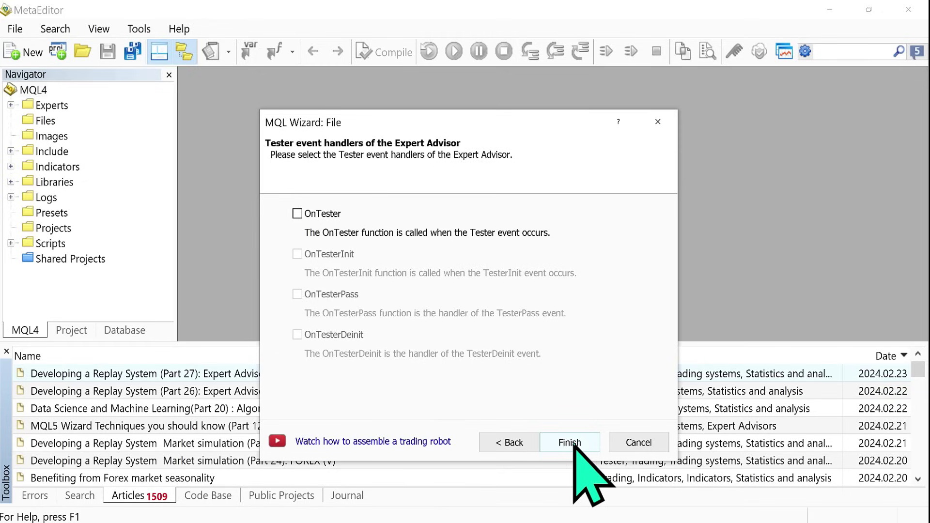
left_click(574, 445)
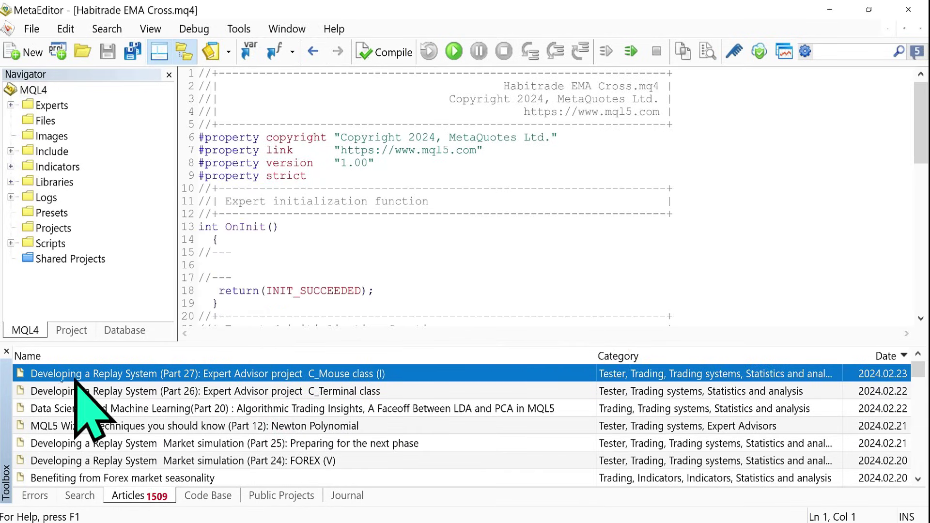
Set TakeProfit to 200 on line 11 and edit the StopLoss value on the next line.
left_click(6, 351)
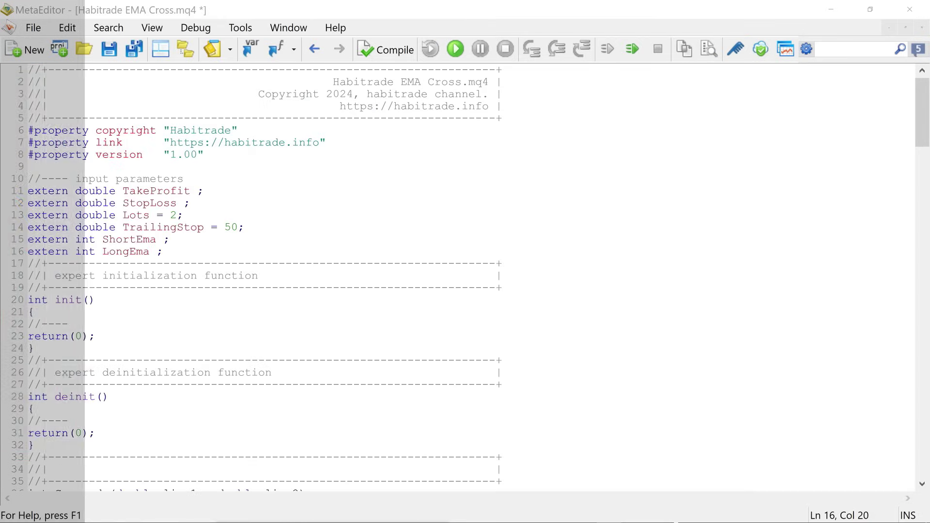
left_click(191, 191)
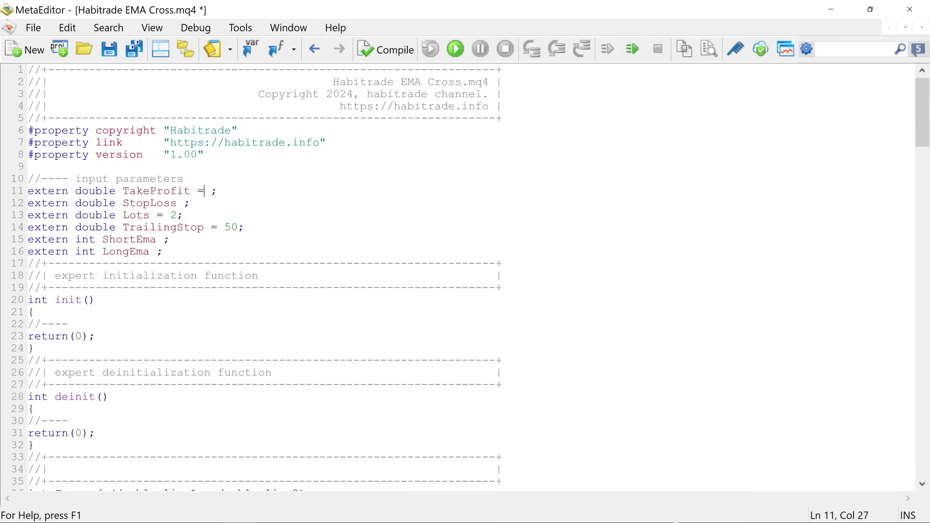
type("= 200")
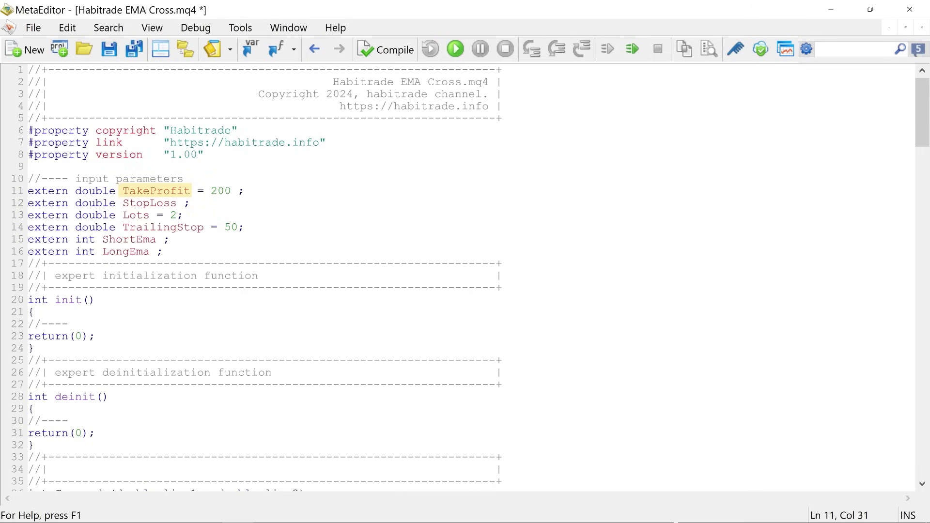
key("Delete")
left_click(184, 203)
type("=100")
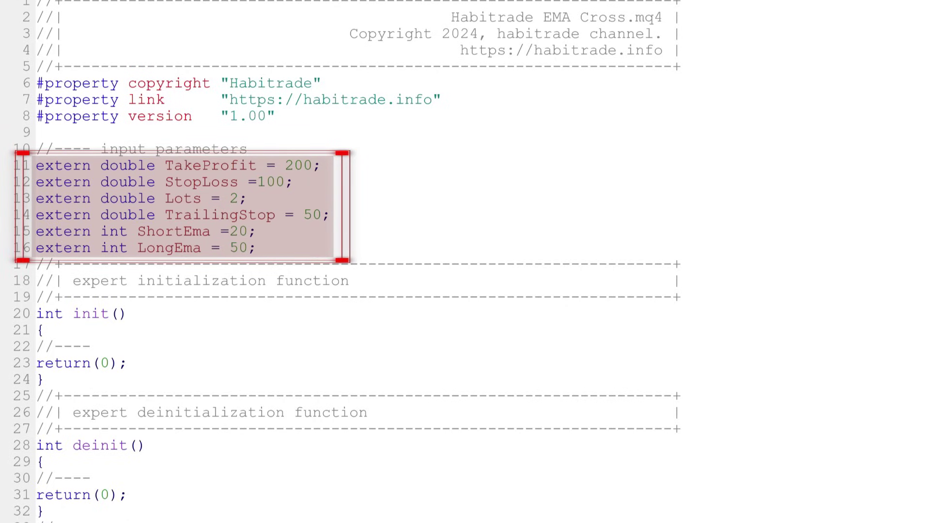
Scroll through the rest of the Habitrade EMA Cross code to review it.
scroll(924, 482, "down", 4)
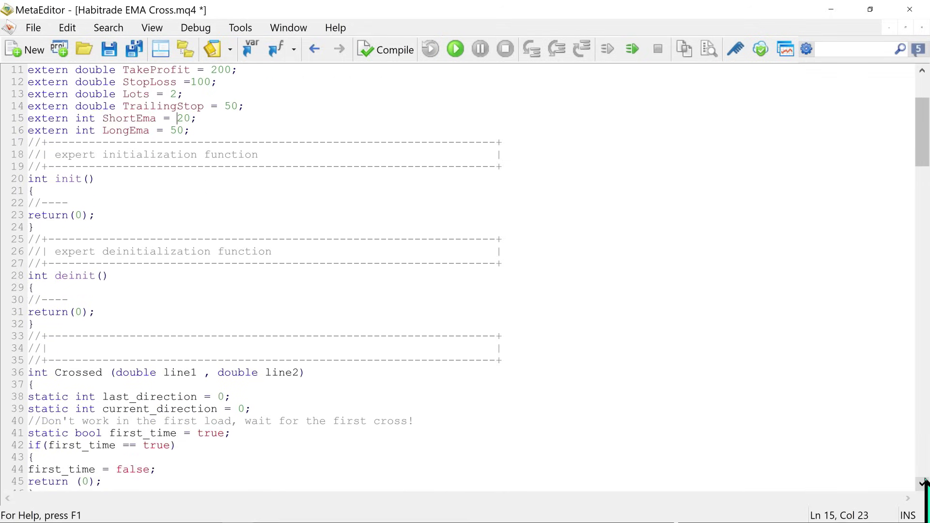
scroll(924, 482, "down", 4)
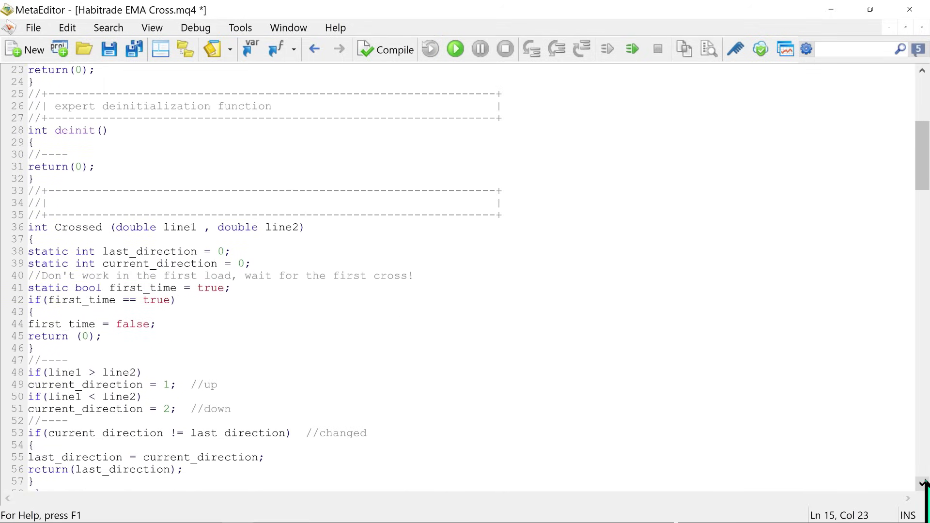
scroll(923, 481, "down", 4)
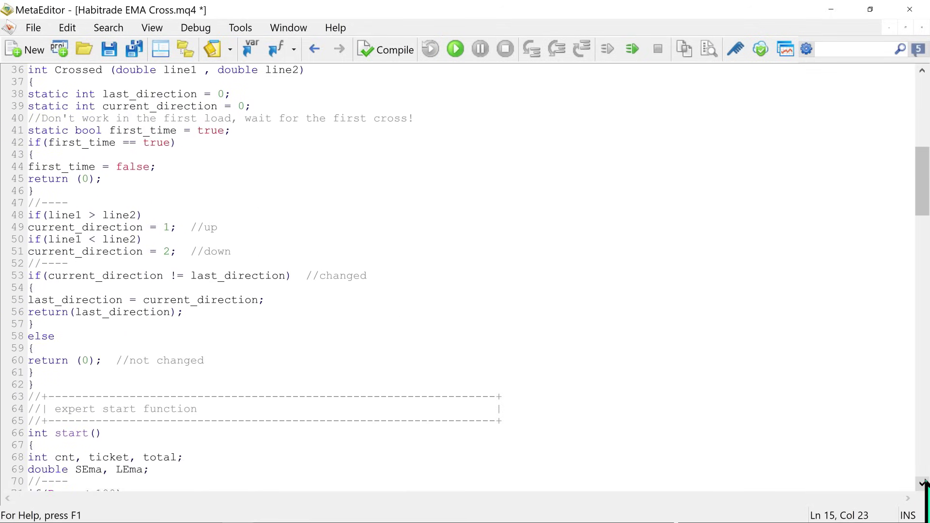
scroll(924, 482, "down", 4)
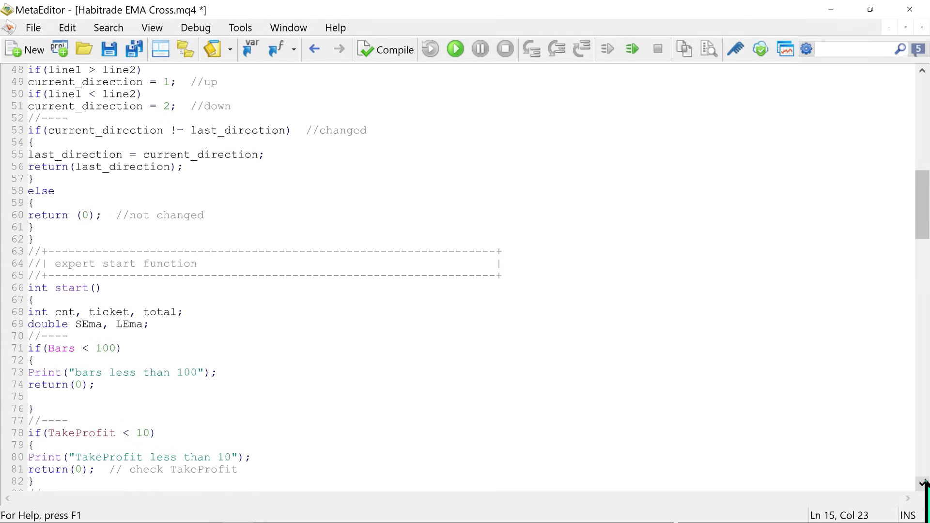
scroll(923, 482, "down", 5)
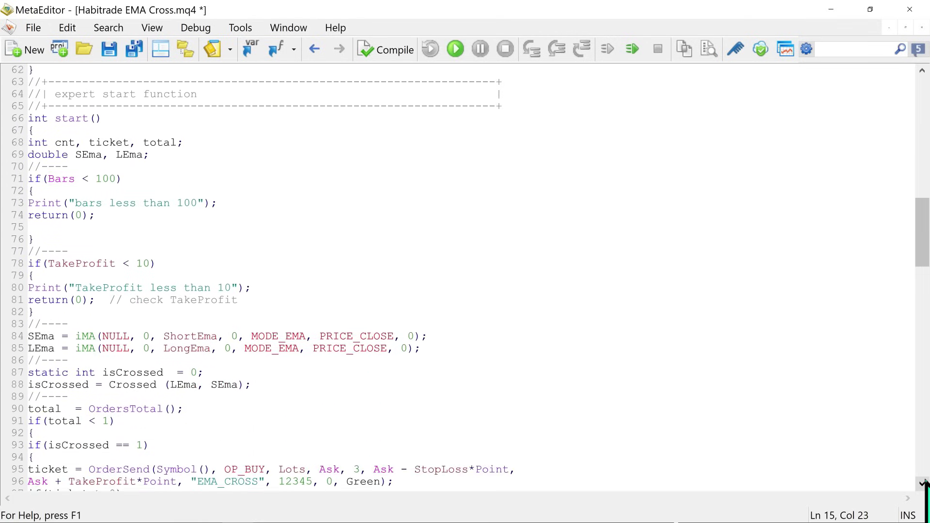
scroll(923, 482, "down", 1)
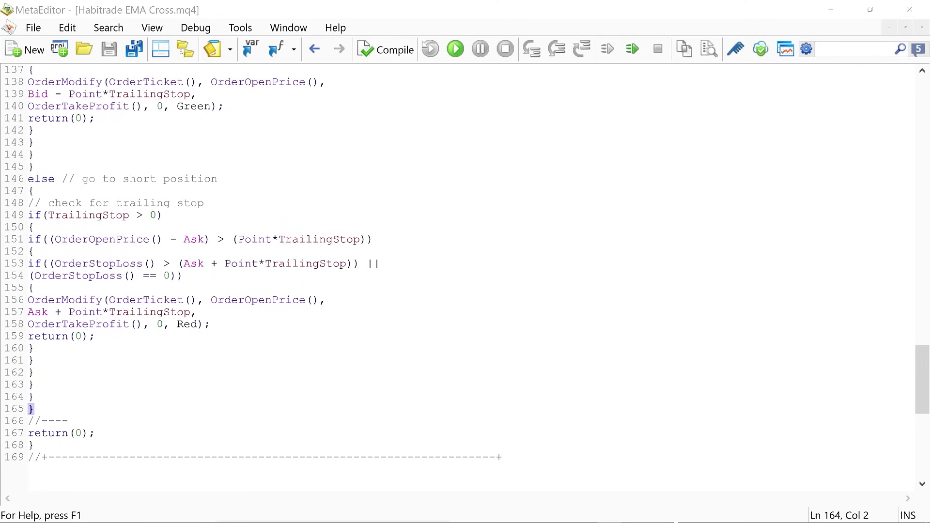
Compile the EA with 0 errors and save a copy as 'Habitrade EMA Cross_Backtest'.
left_click(387, 48)
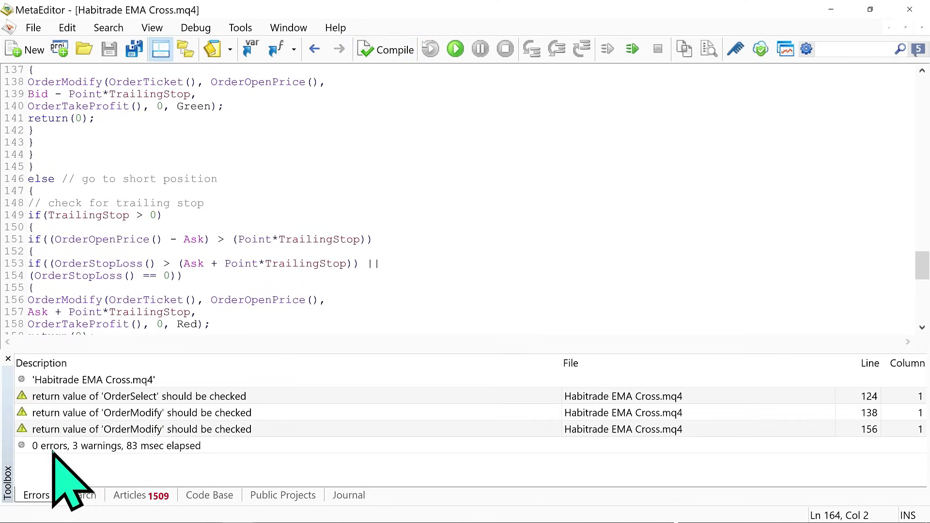
left_click(43, 28)
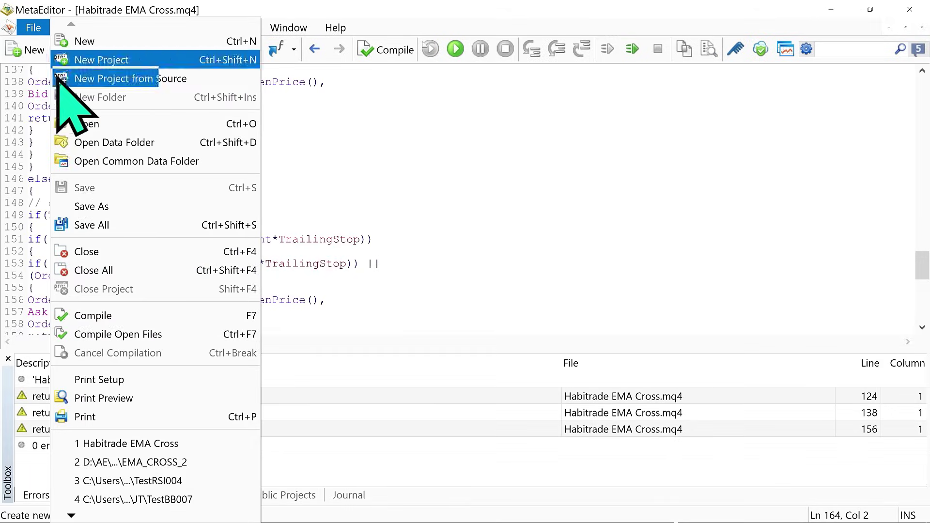
left_click(112, 208)
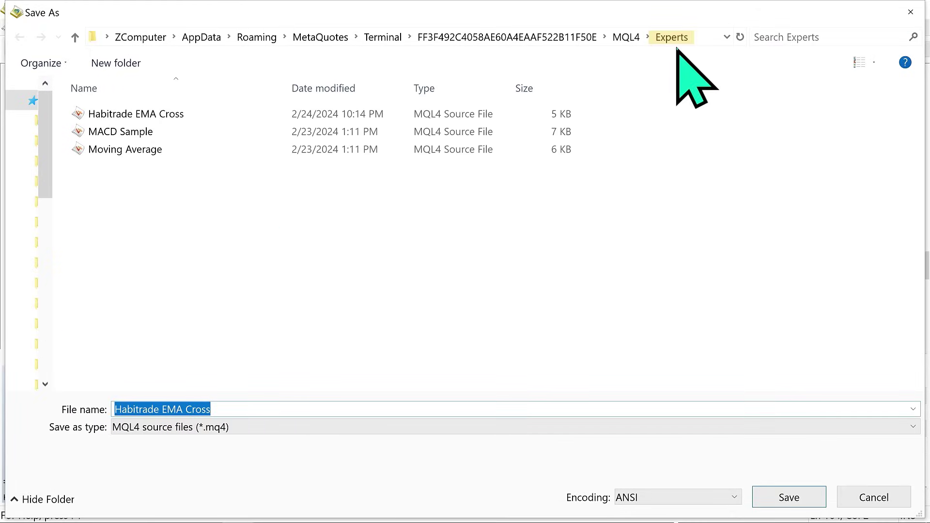
left_click(816, 498)
left_click(572, 273)
left_click(228, 409)
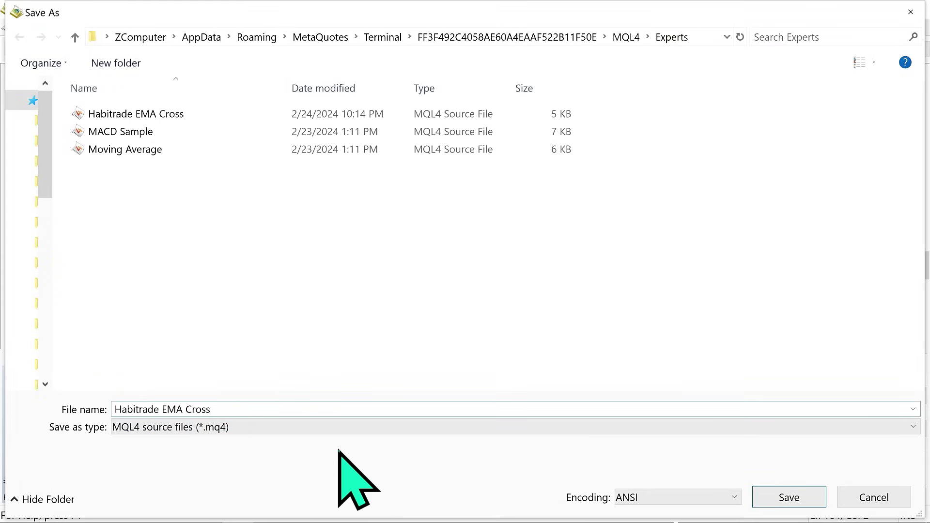
type("_Backtest")
left_click(799, 497)
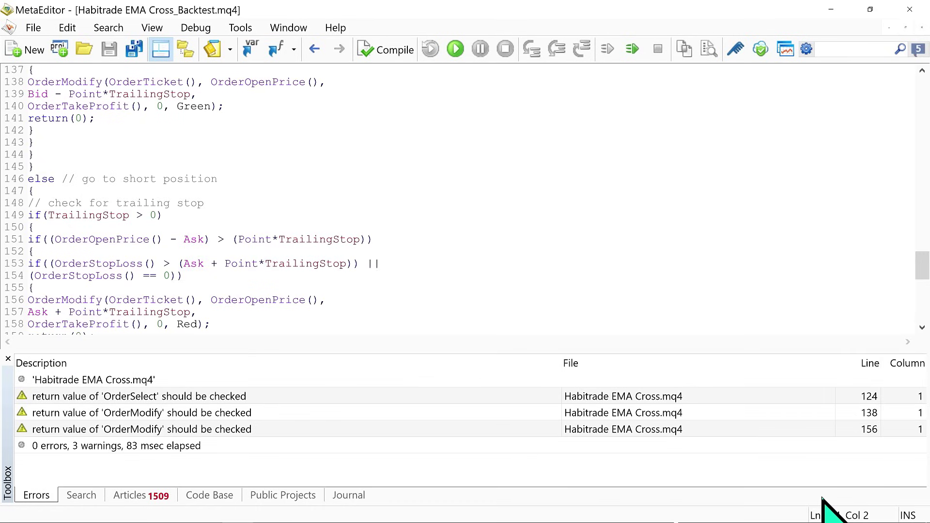
Download the Backtest .ex4 file from Google Drive and copy it.
left_click(681, 249)
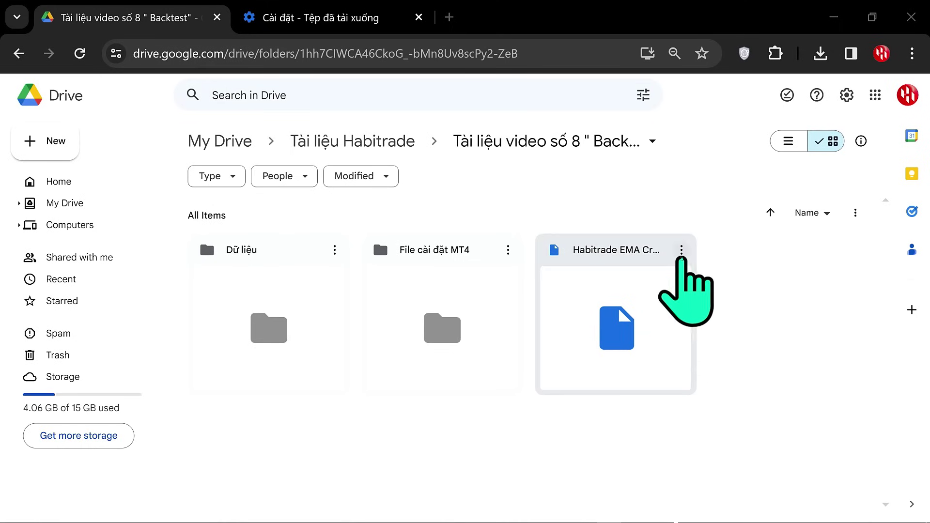
left_click(712, 306)
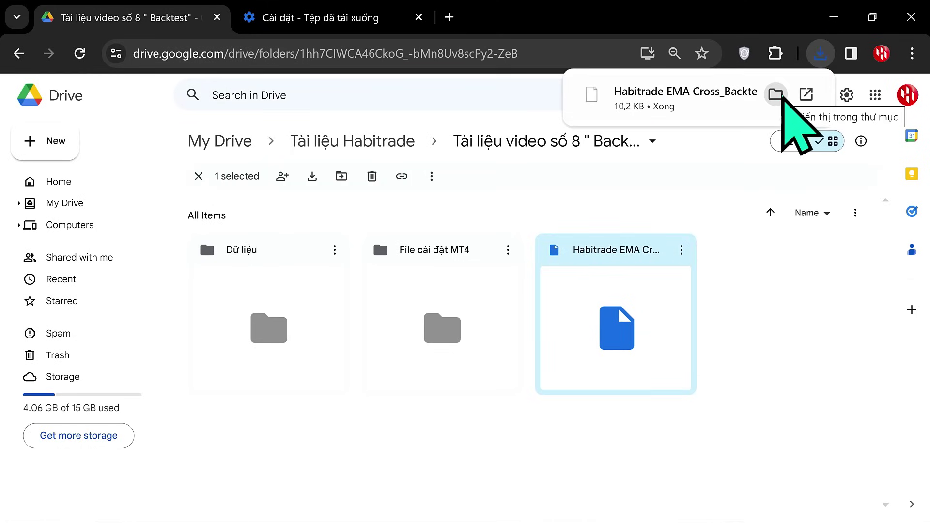
left_click(776, 93)
right_click(139, 104)
left_click(318, 347)
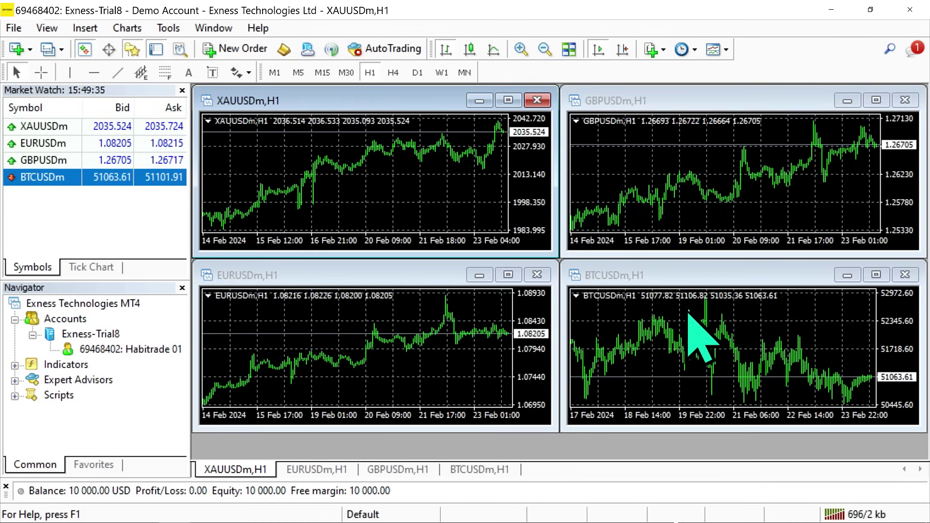
Paste the Backtest .ex4 into the terminal data folder's MQL4\Experts folder.
left_click(15, 27)
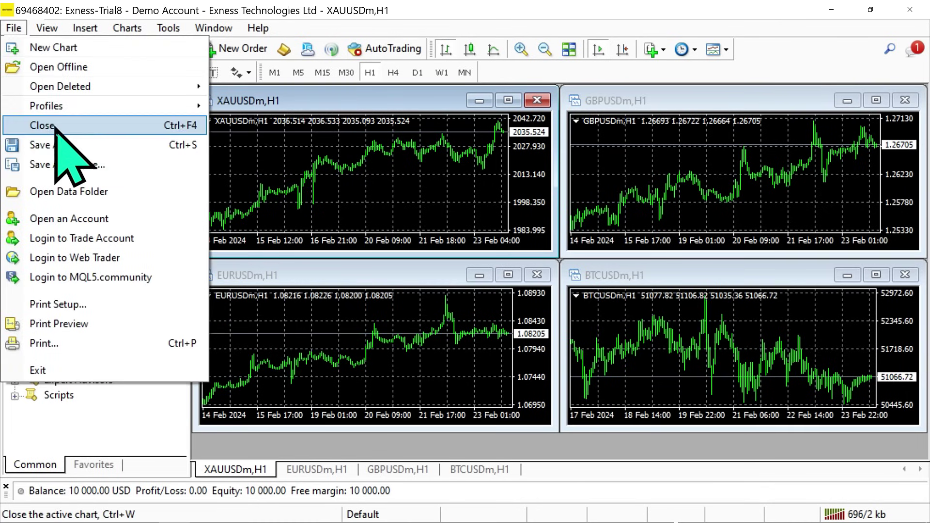
left_click(77, 191)
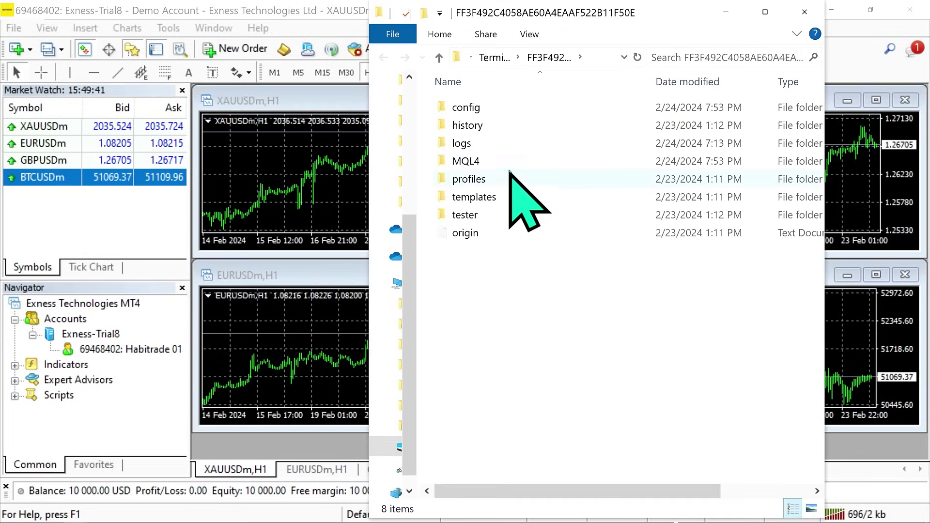
double_click(510, 159)
double_click(513, 109)
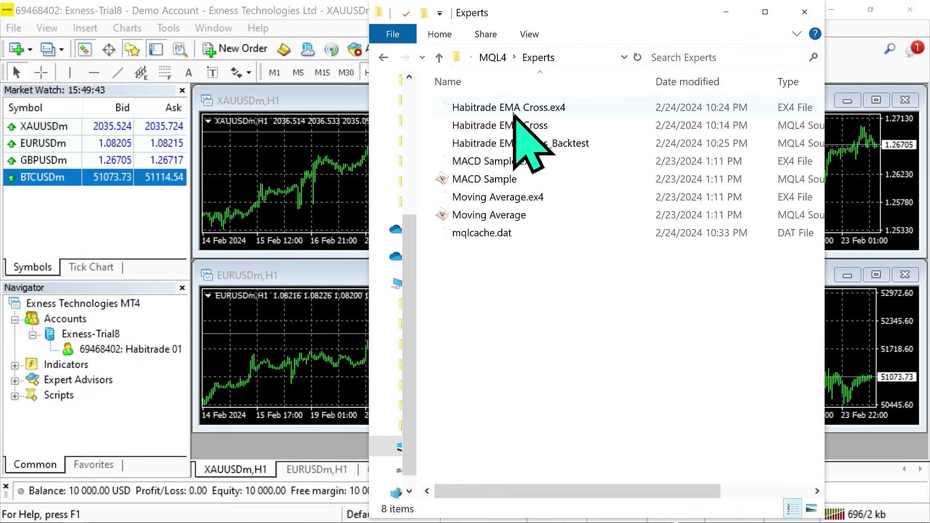
right_click(541, 283)
left_click(636, 159)
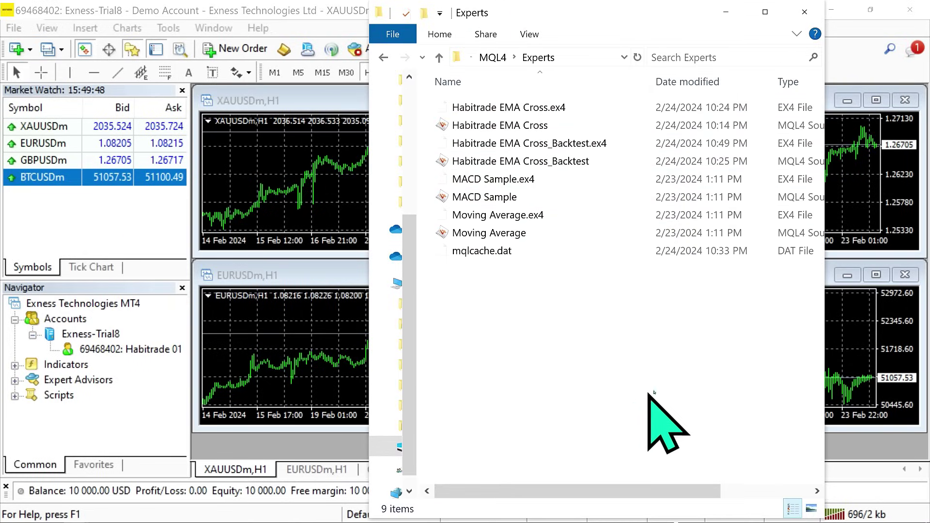
Refresh the Navigator's Expert Advisors list to show the Backtest EA, then open the Strategy Tester.
left_click(804, 12)
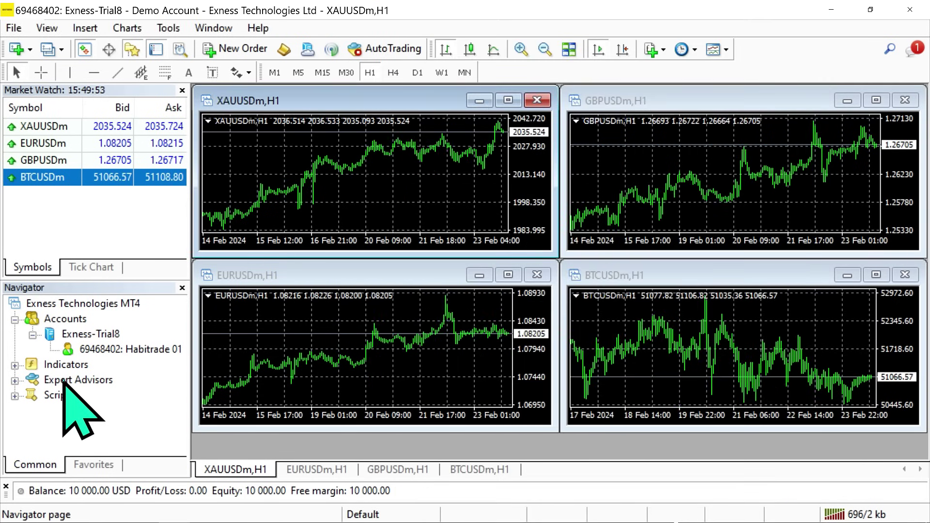
right_click(92, 380)
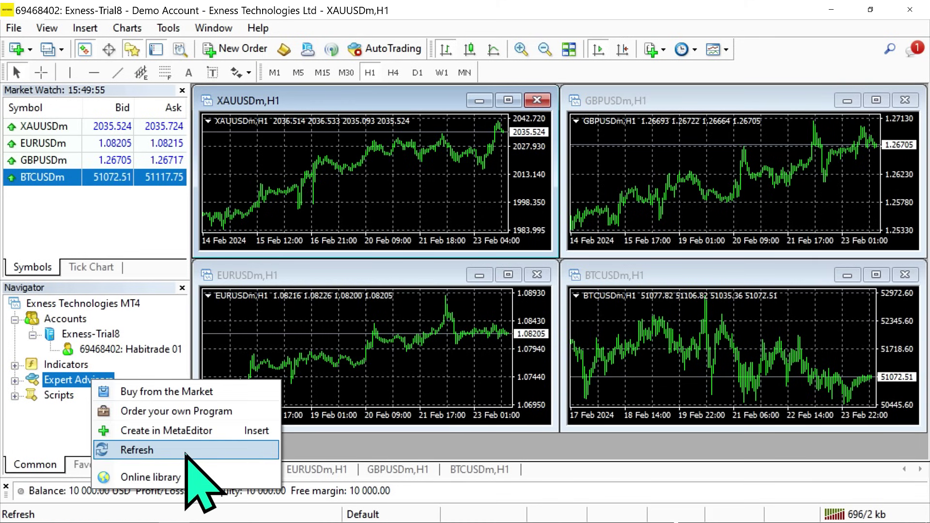
left_click(186, 451)
left_click(15, 380)
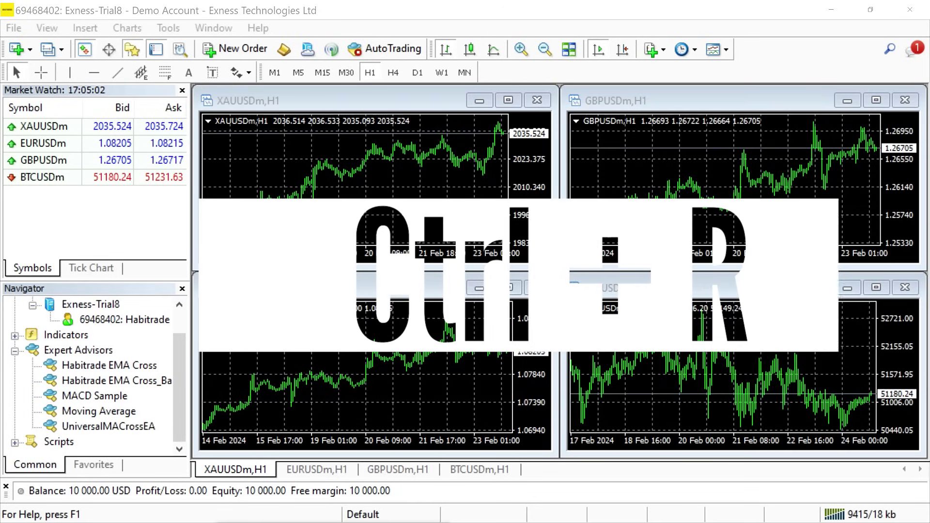
left_click(48, 29)
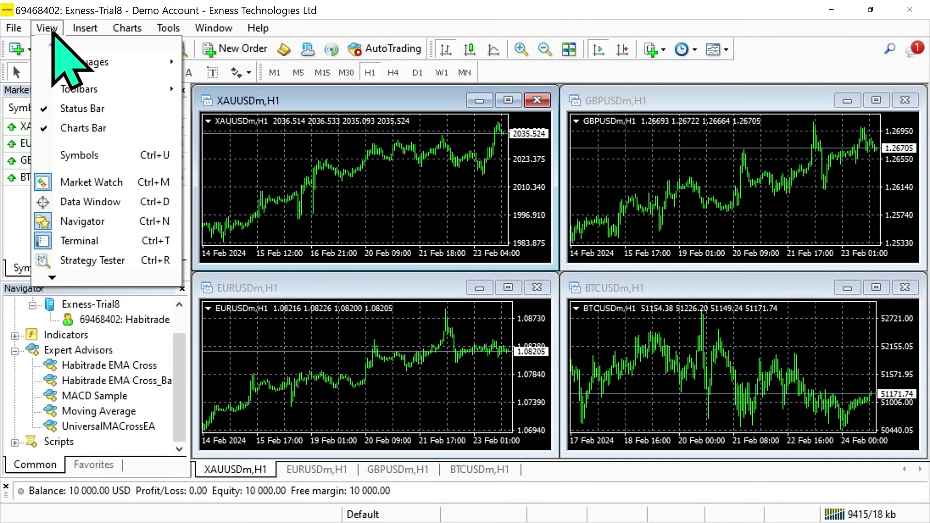
left_click(142, 261)
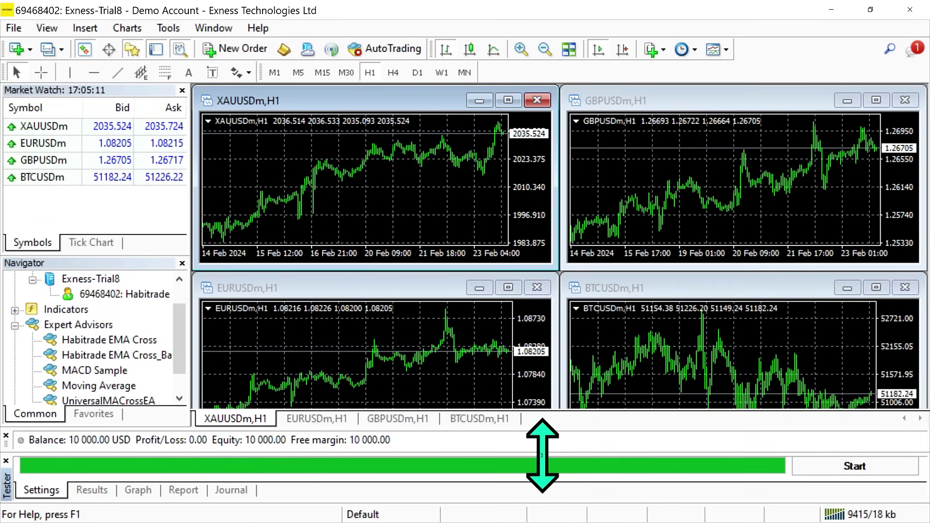
Select Habitrade EMA Cross_Backtest.ex4 on EURUSDm H4 with current spread and existing test dates.
left_click_drag(542, 453, 554, 339)
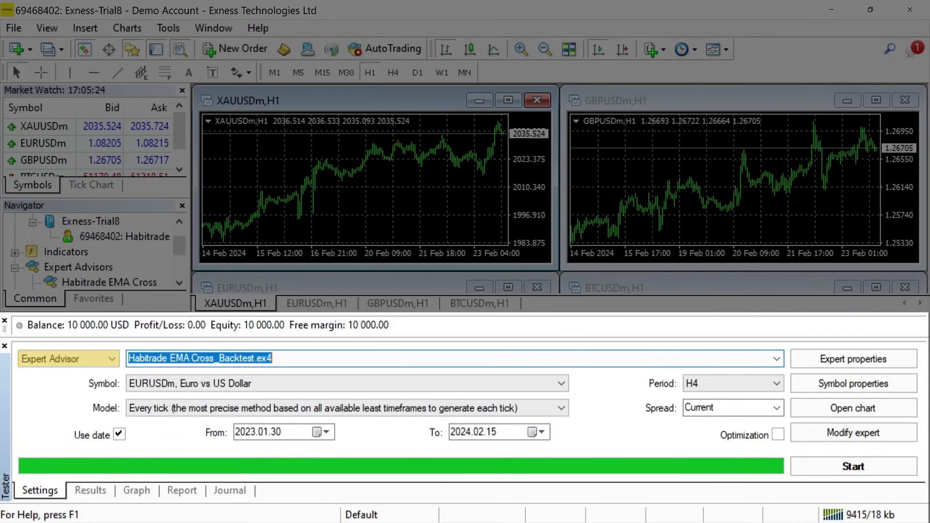
left_click(776, 358)
left_click(317, 391)
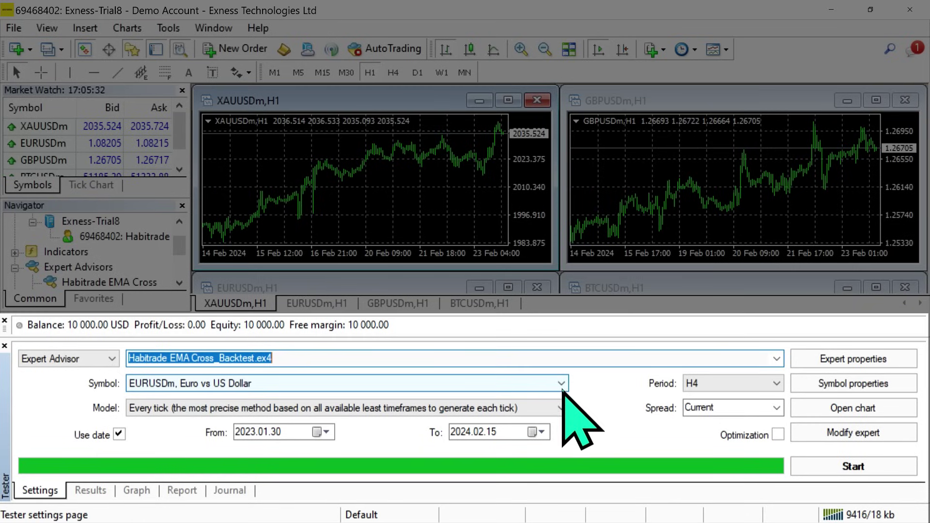
left_click(560, 383)
left_click(618, 411)
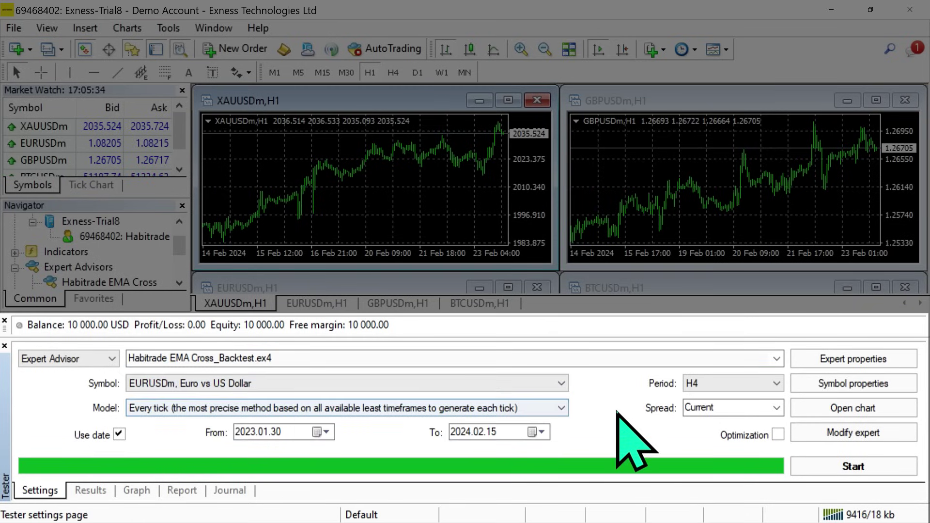
left_click(776, 383)
left_click(770, 455)
left_click(776, 408)
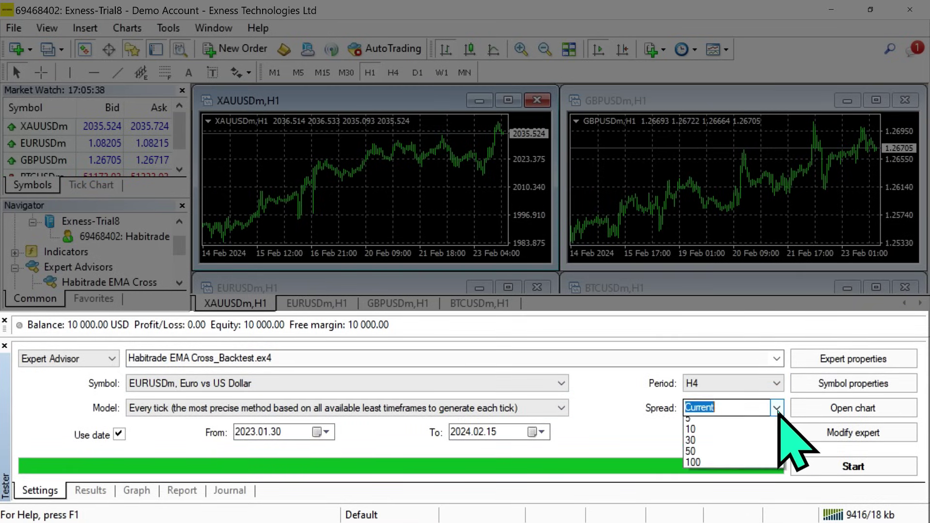
left_click(707, 419)
left_click(325, 432)
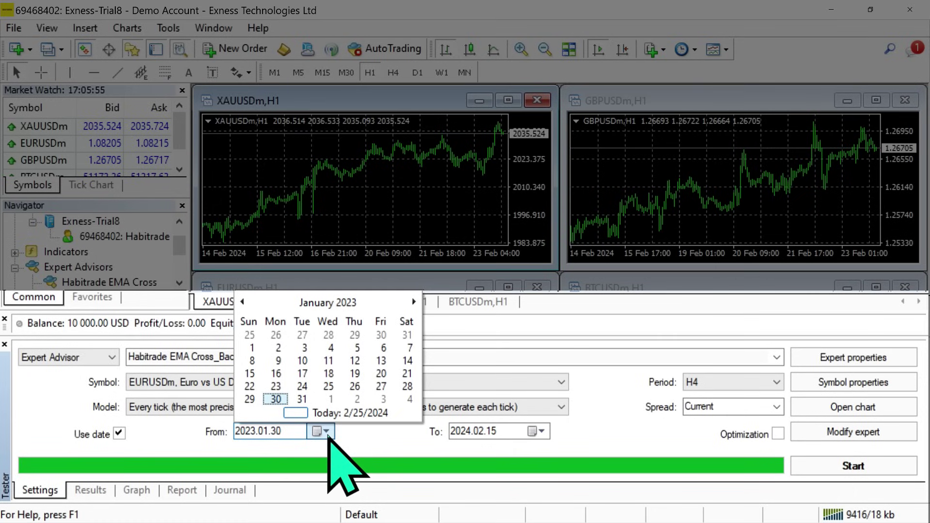
left_click(326, 431)
left_click(541, 432)
left_click(541, 431)
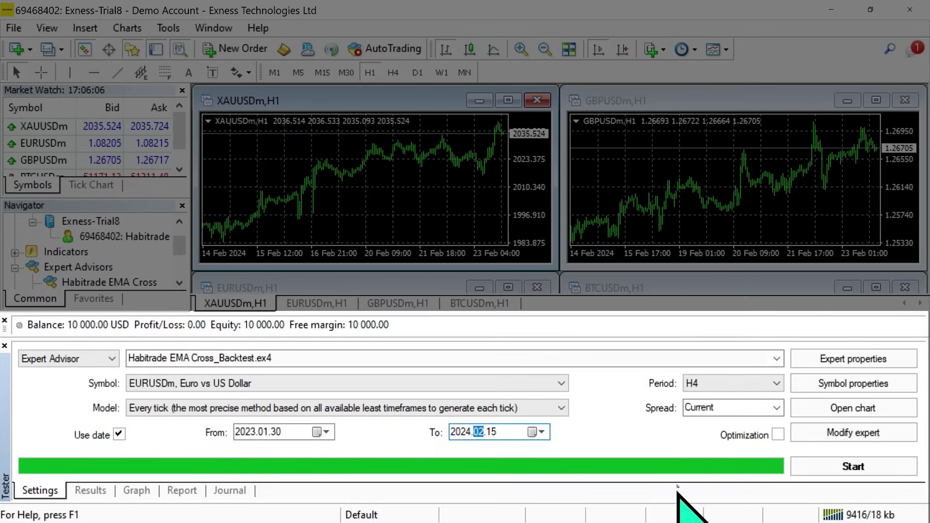
Set the EA's TakeProfit input to 200 and edit the StopLoss, ShortEma and LongEma values.
left_click(859, 362)
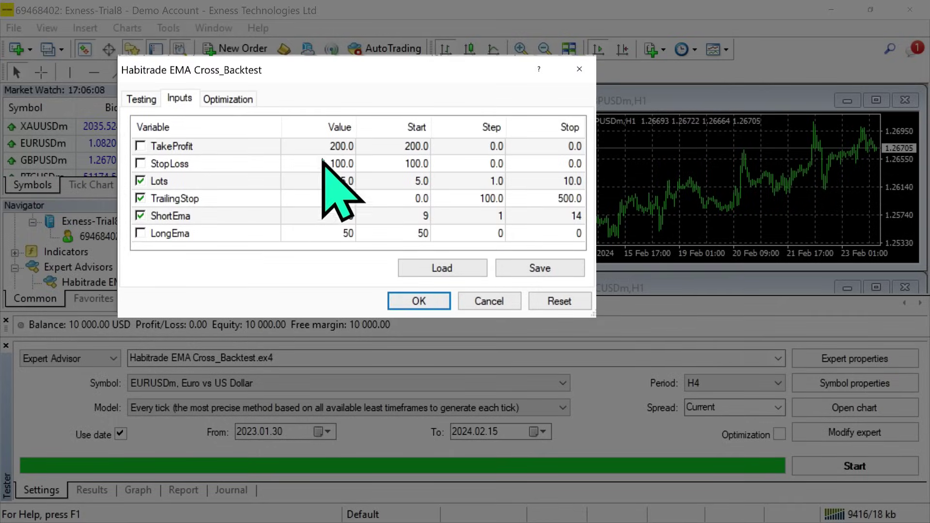
left_click(324, 146)
left_click(331, 146)
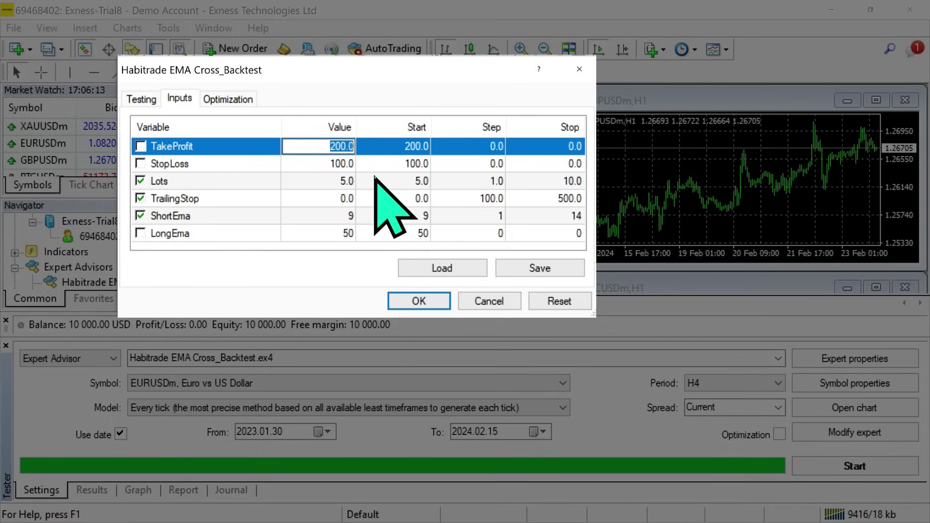
type("200")
double_click(344, 163)
left_click(291, 217)
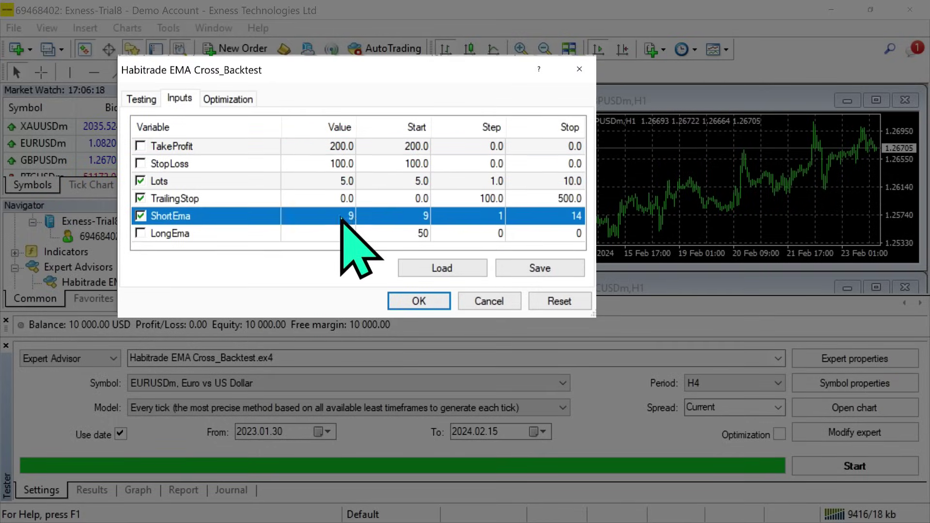
left_click(344, 216)
double_click(341, 233)
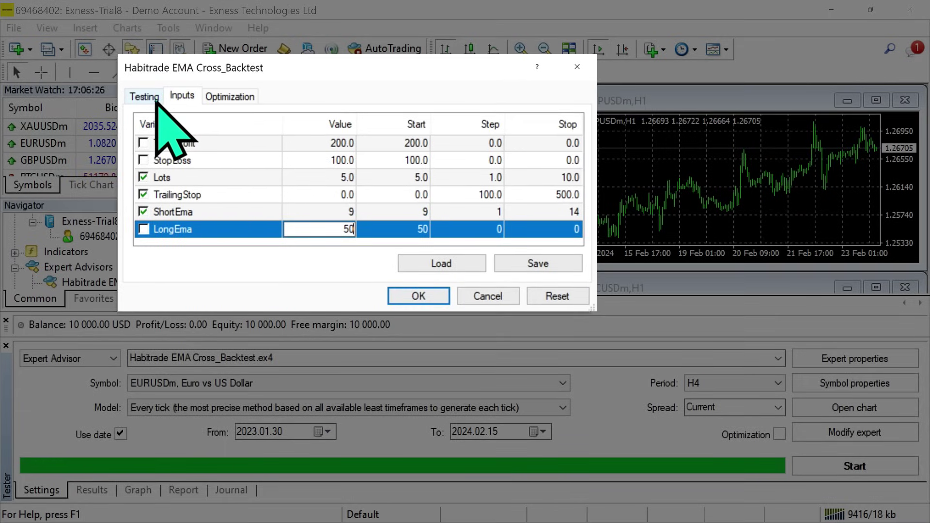
Set the initial deposit to 10000 USD in the testing properties and confirm.
left_click(142, 95)
double_click(316, 139)
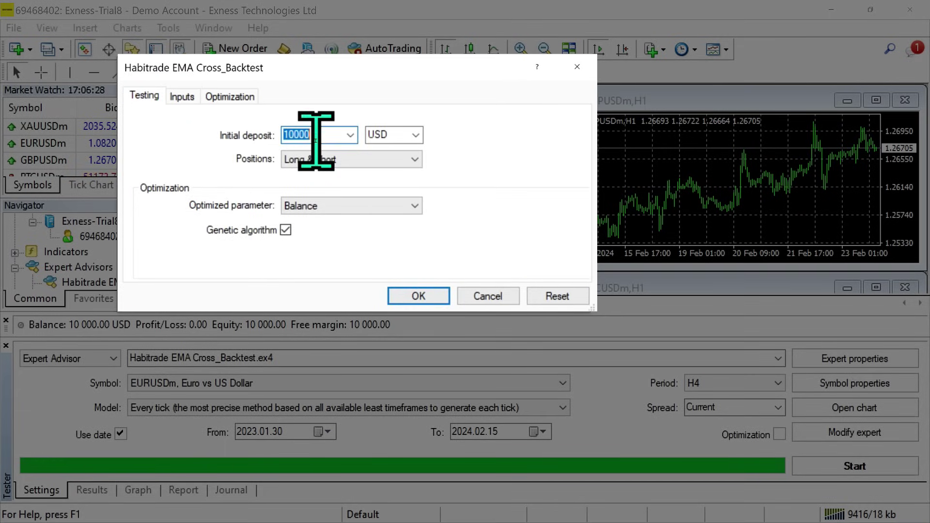
type("10000")
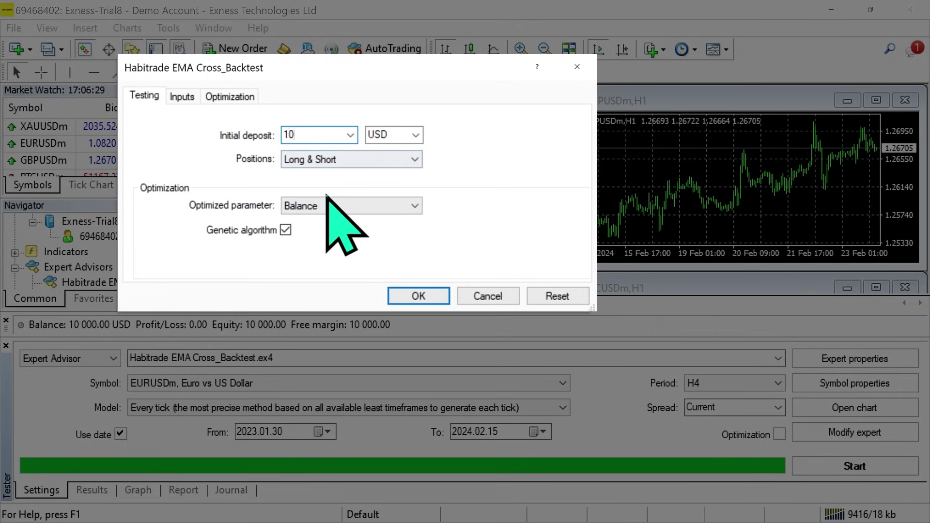
left_click(419, 296)
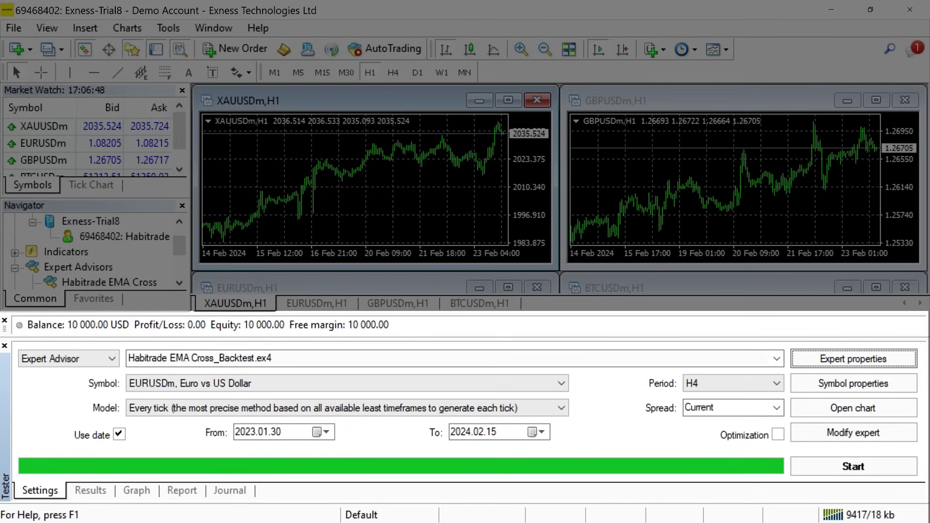
Run the EURUSDm H4 backtest and review its Results, Graph and Report (4697.50 net profit, 80 trades).
left_click(823, 466)
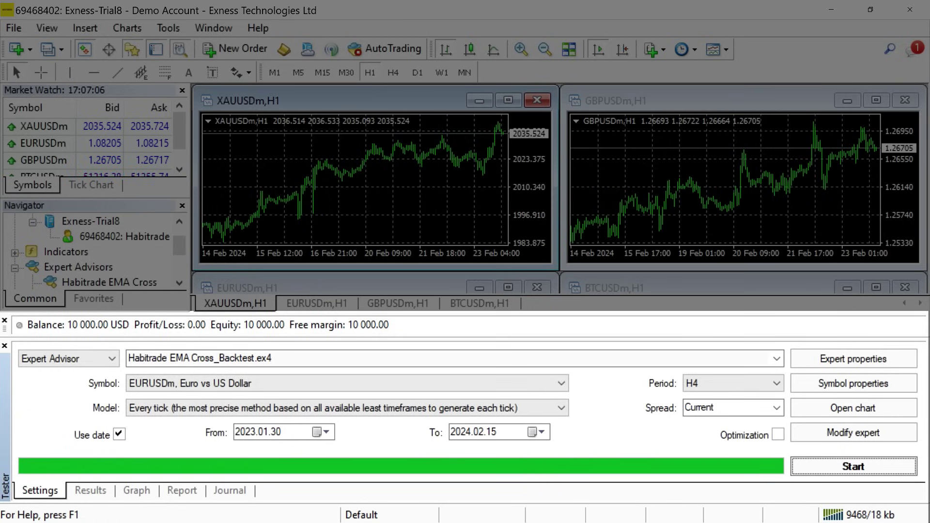
left_click(92, 490)
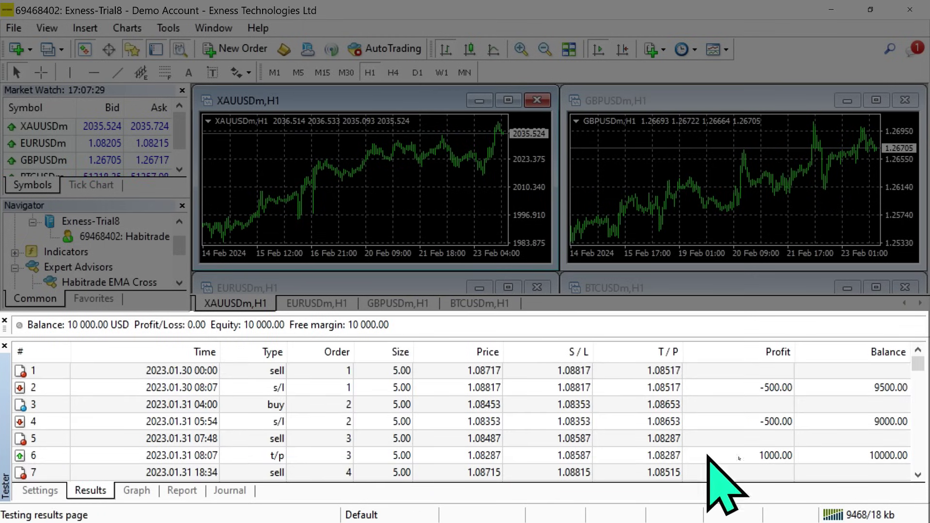
scroll(912, 459, "down", 8)
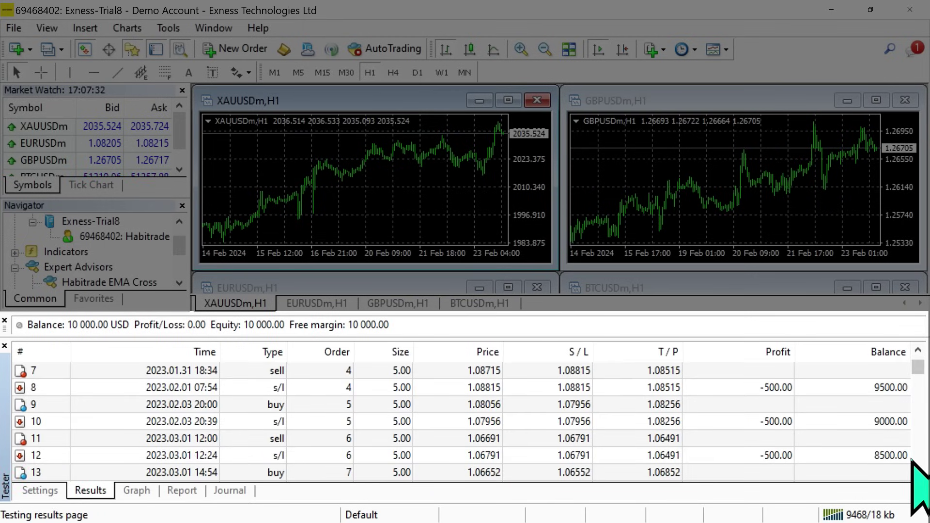
left_click(139, 490)
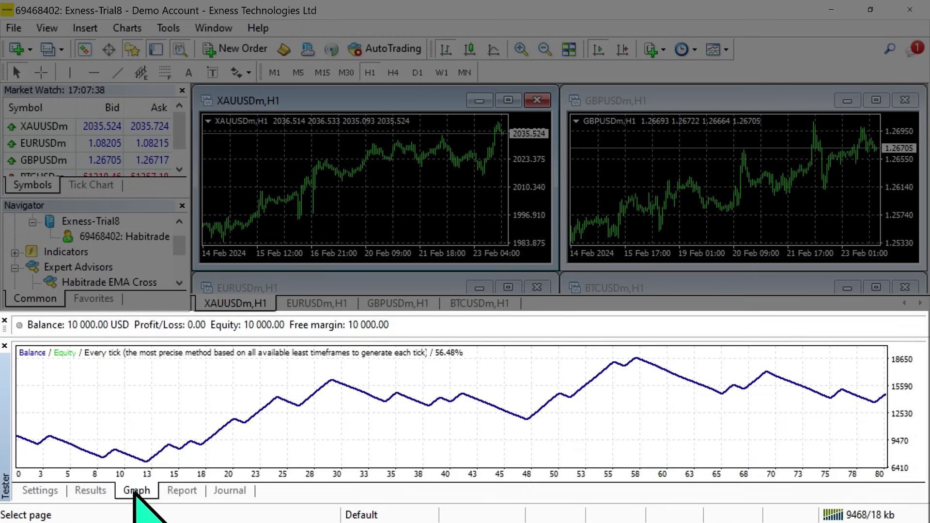
left_click(197, 495)
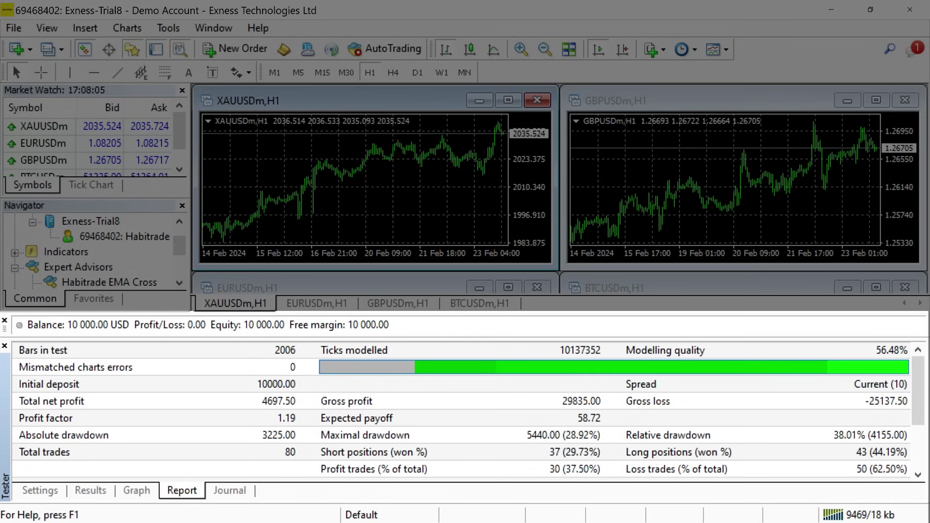
left_click(40, 490)
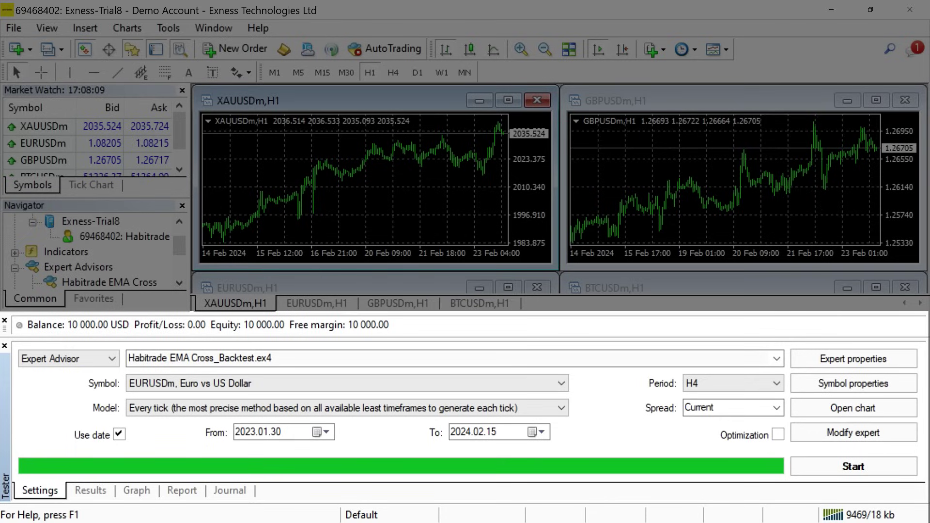
Change the expert's ShortEma input from 9 to 10, rerun the backtest and view its report.
left_click(853, 359)
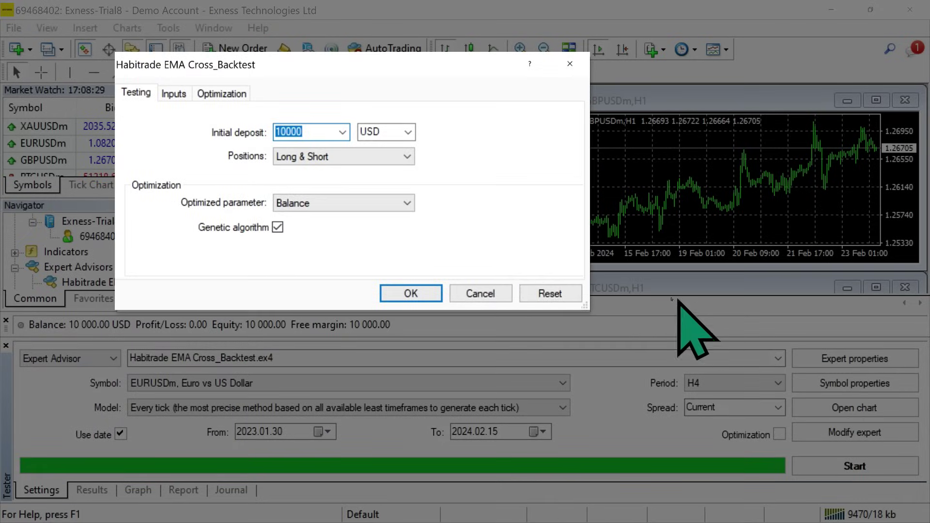
left_click(173, 92)
double_click(315, 209)
type("10")
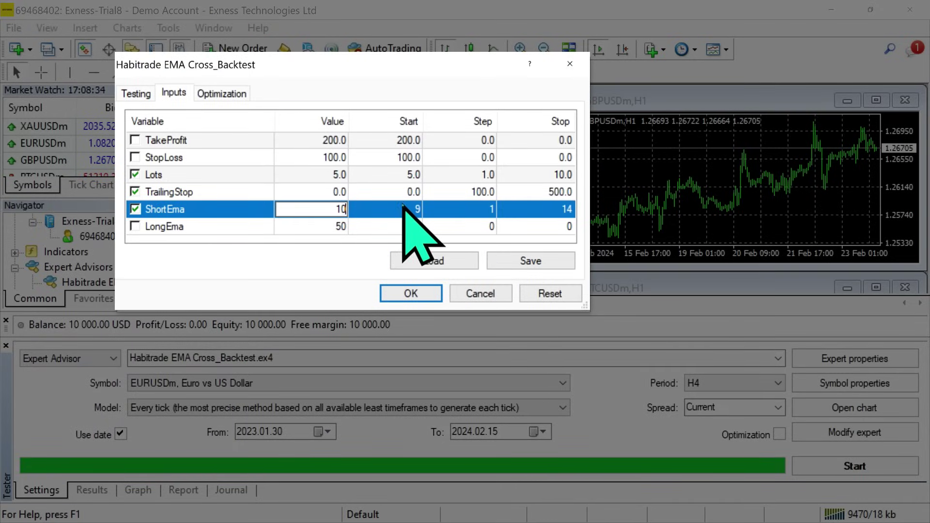
left_click(434, 290)
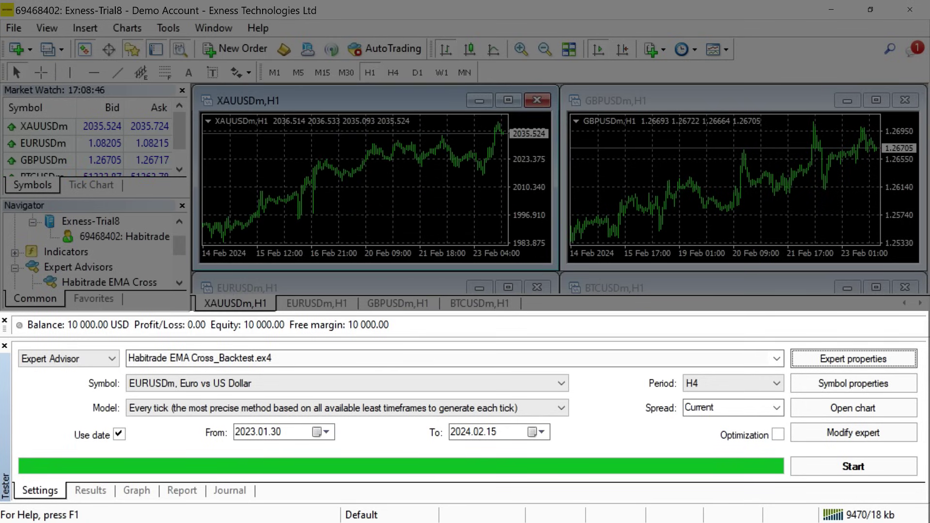
left_click(851, 468)
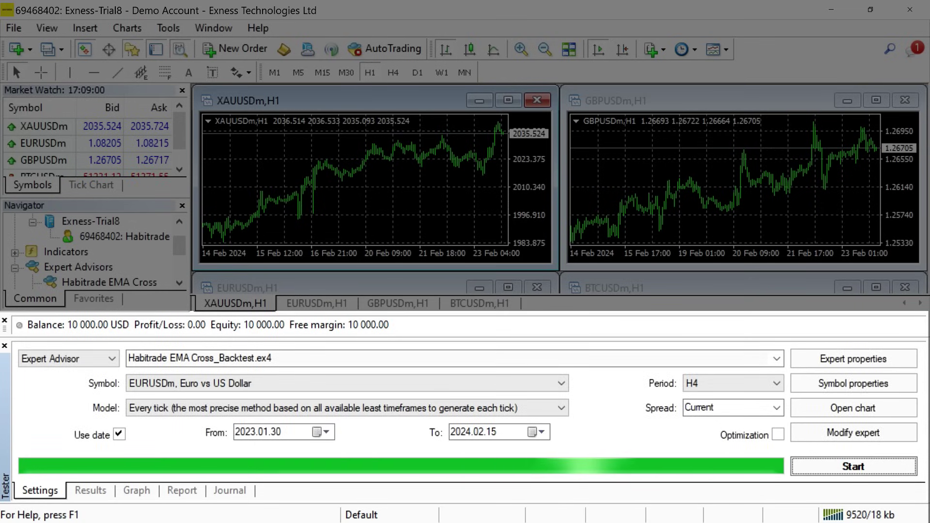
left_click(182, 491)
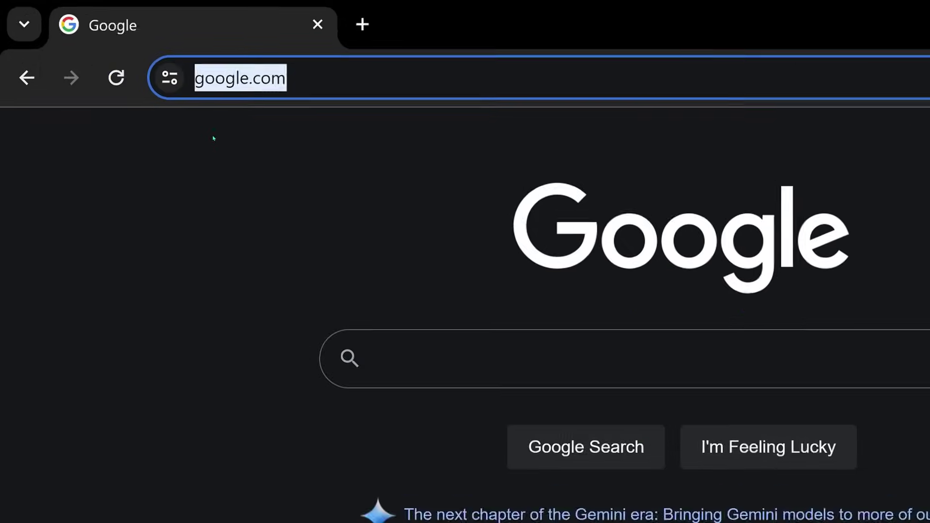
Load in.tradingview.com and open the Supercharts chart page from Products.
type("tradingview.com")
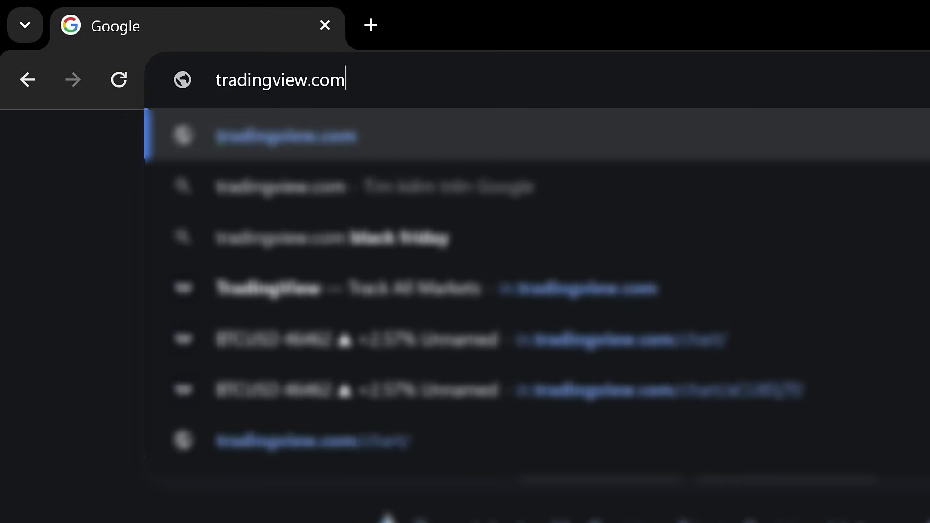
key("Return")
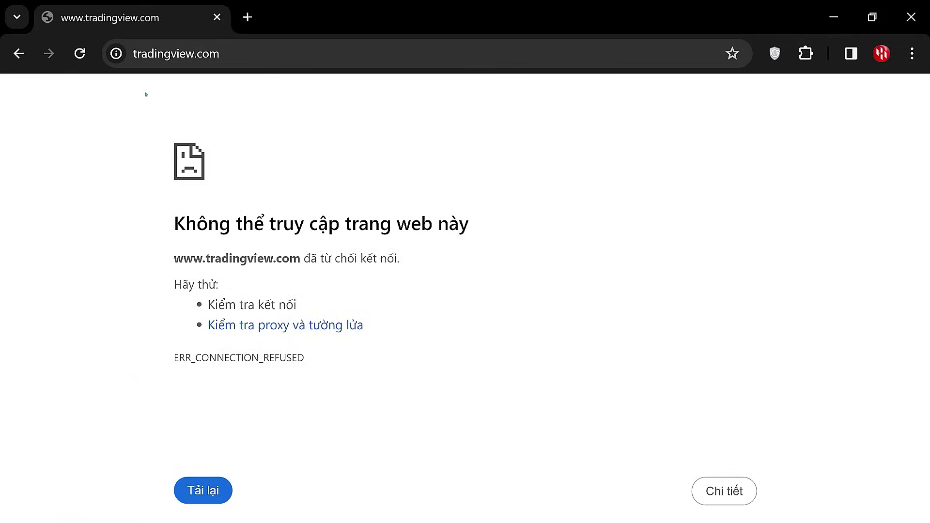
left_click(223, 83)
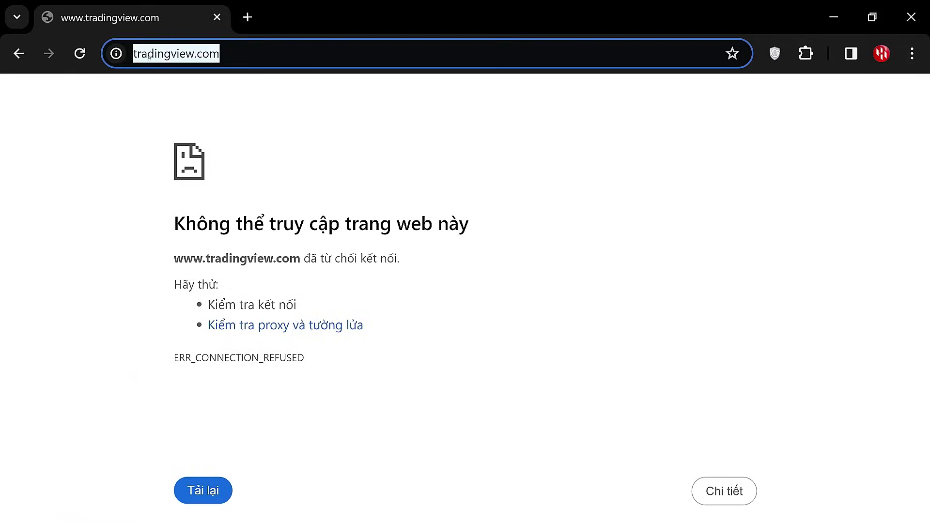
type("in.tra")
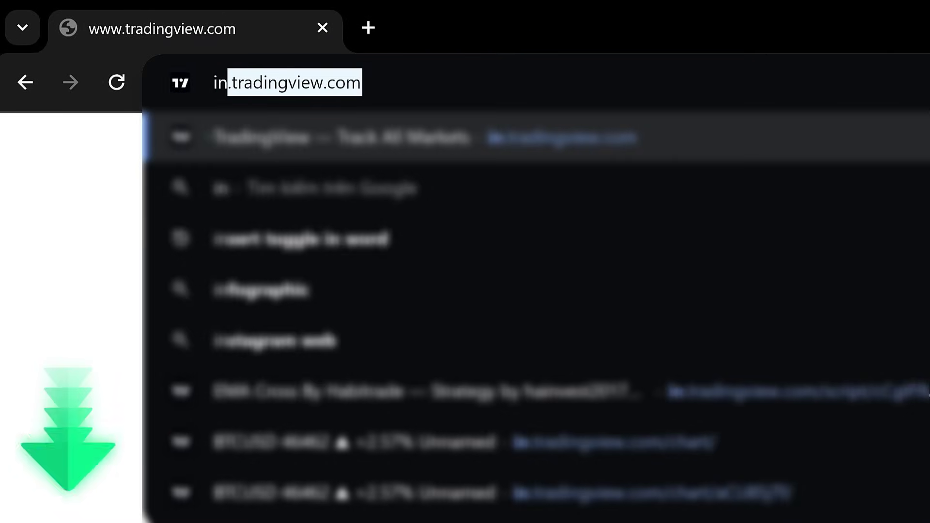
type("dingview.com")
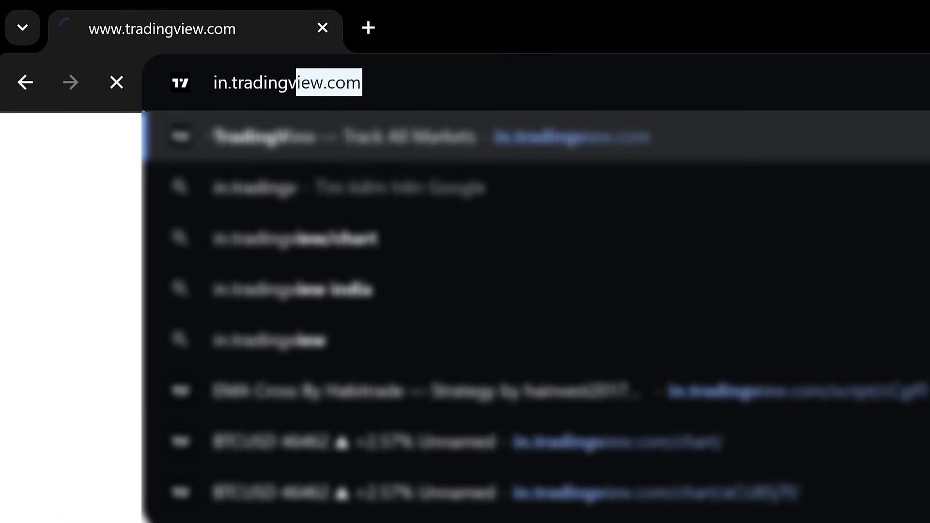
key("Return")
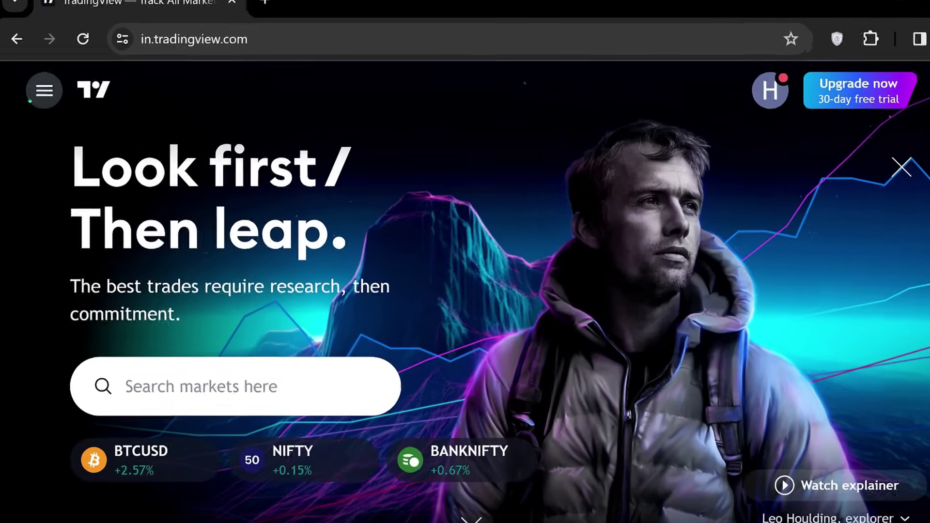
left_click(30, 100)
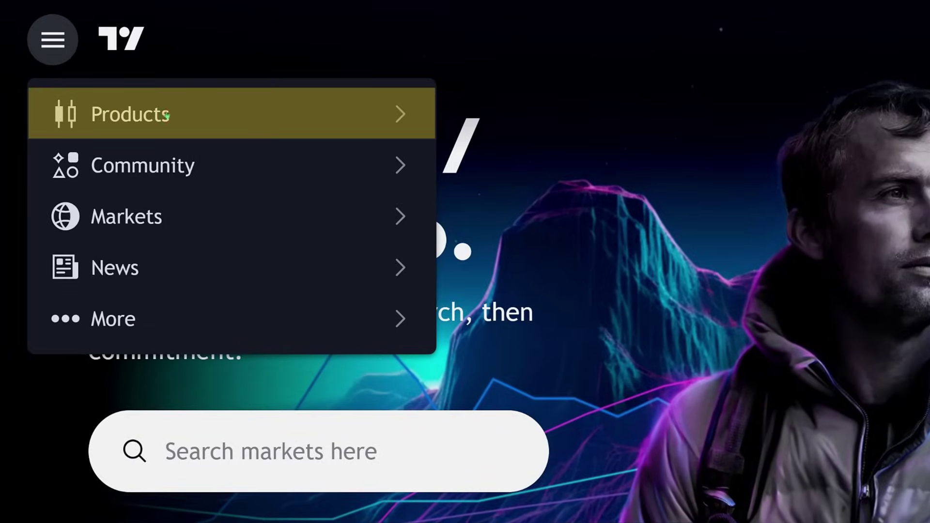
left_click(176, 119)
left_click(146, 203)
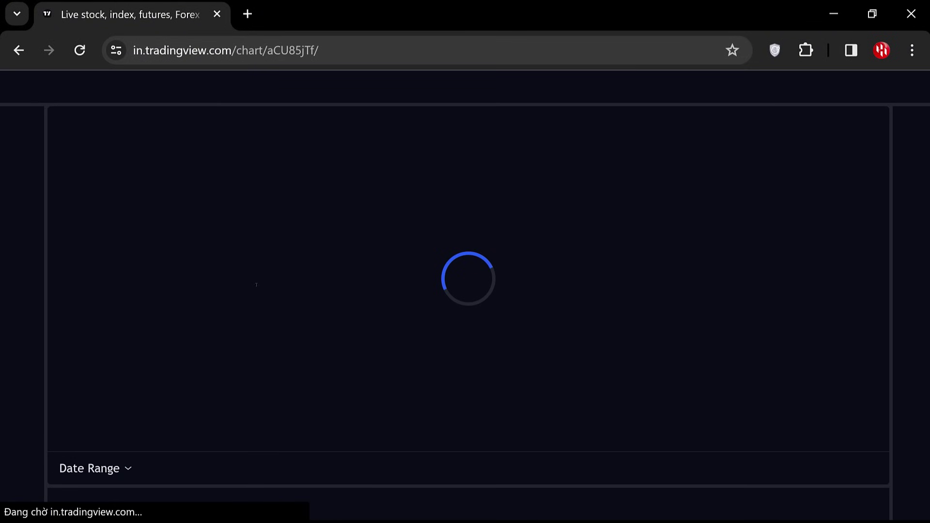
Start full-screen bar replay from 3 October 2023, then pick 1-hour bars.
key("F11")
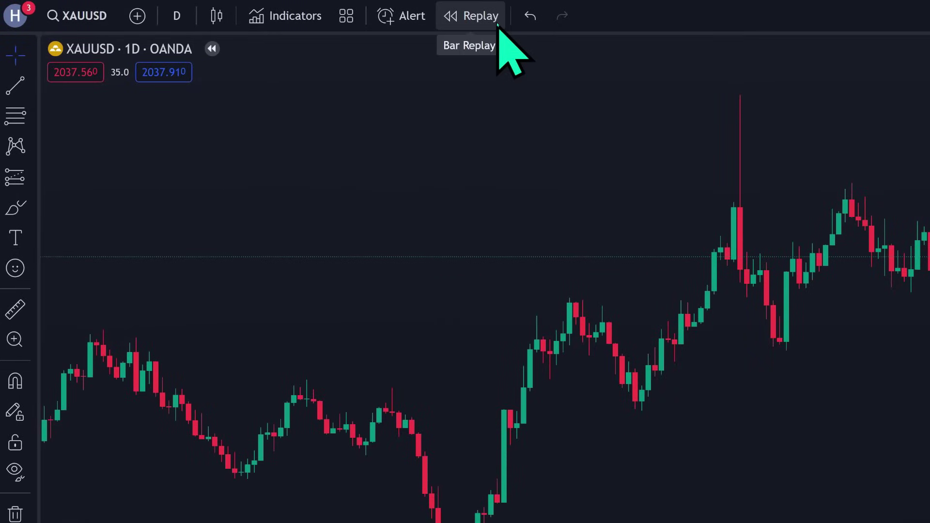
left_click(497, 23)
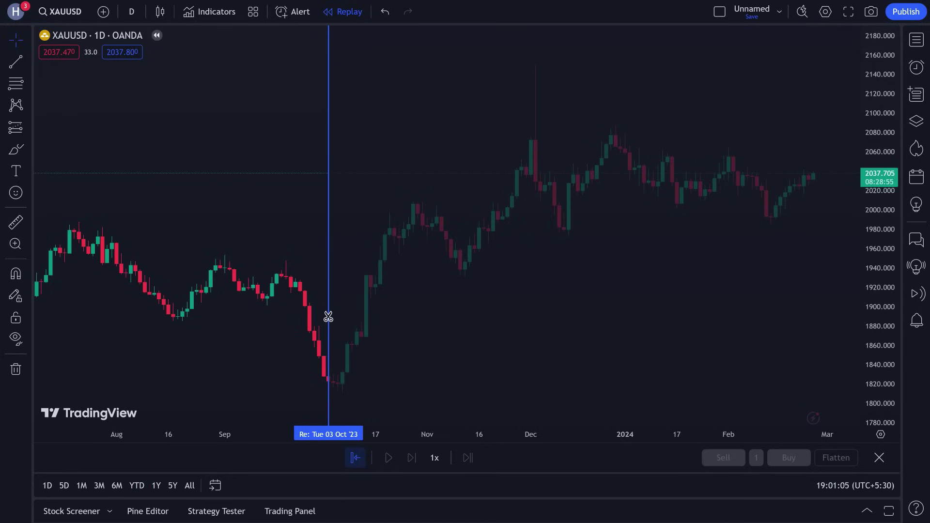
left_click(328, 316)
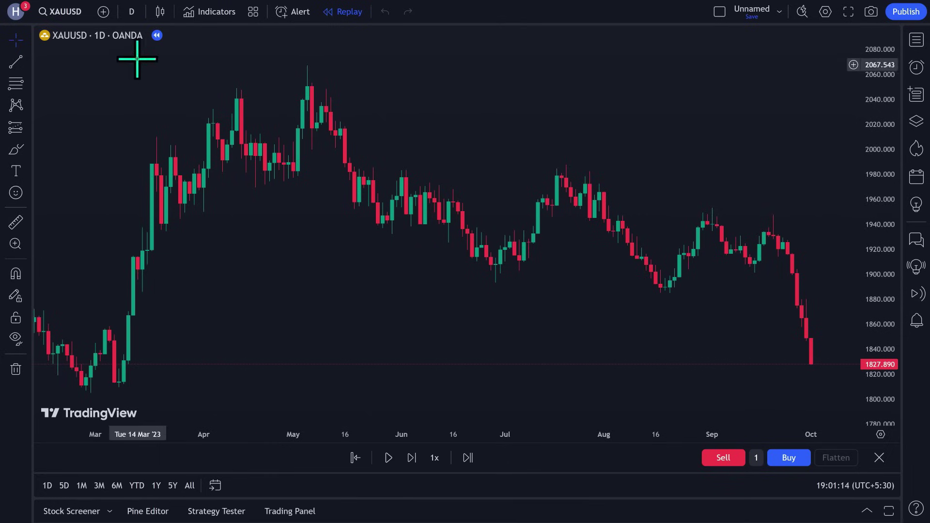
left_click(133, 11)
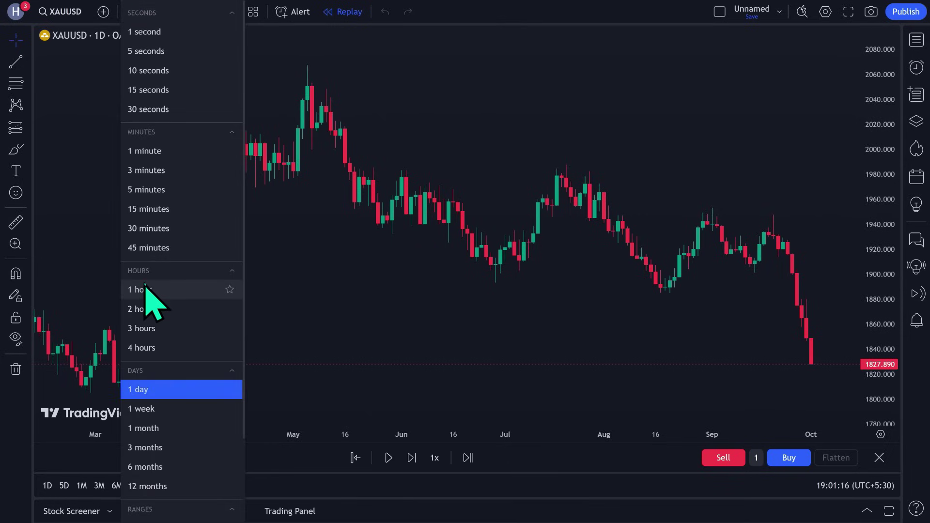
left_click(189, 290)
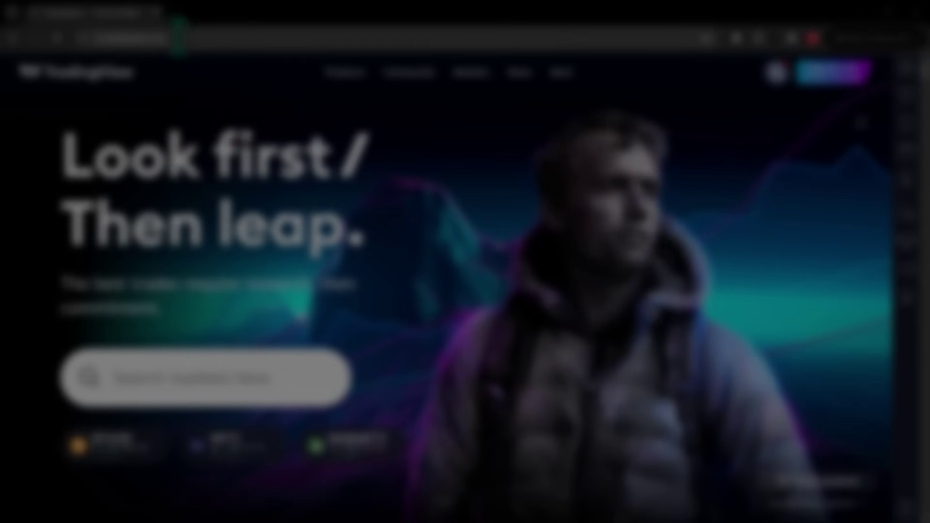
Load gocharting.com, dismiss the subscription notice and open the XAUUSD gold chart.
type("gocharti")
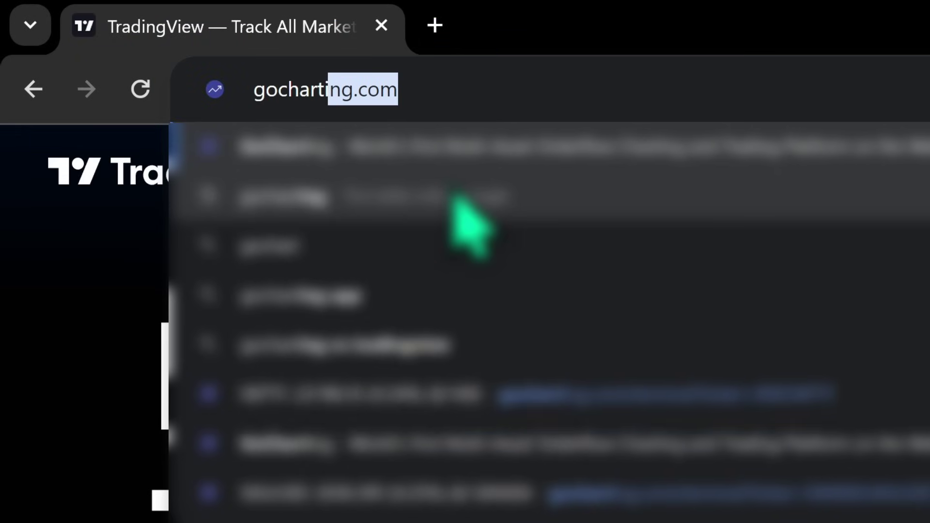
type("ng.com")
key("Return")
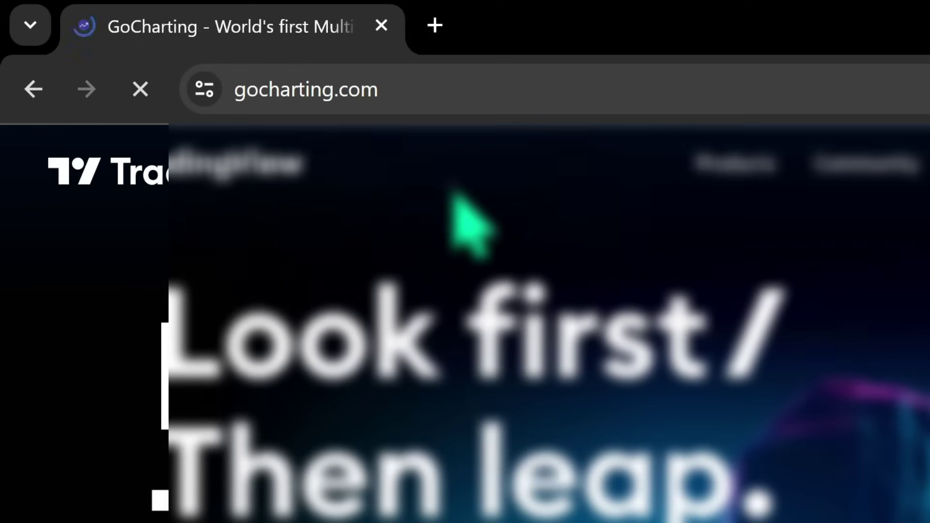
left_click(394, 151)
left_click(467, 301)
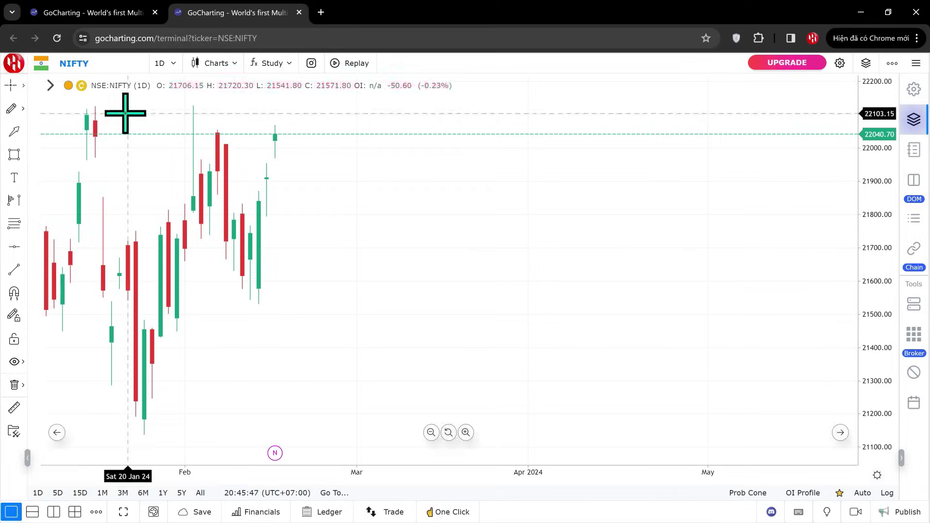
left_click(108, 63)
type("XAUUSD")
left_click(89, 114)
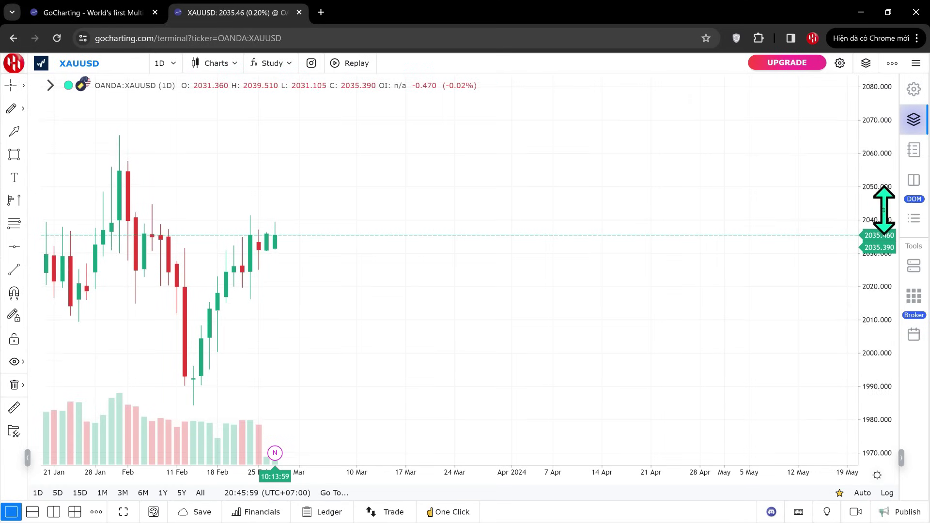
Replay the gold chart forward from early December.
left_click(350, 63)
double_click(168, 272)
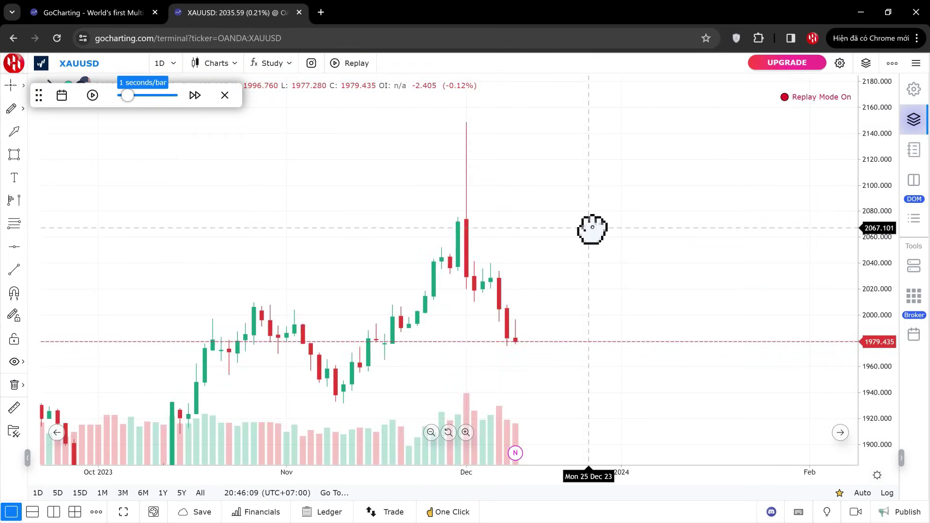
left_click(97, 111)
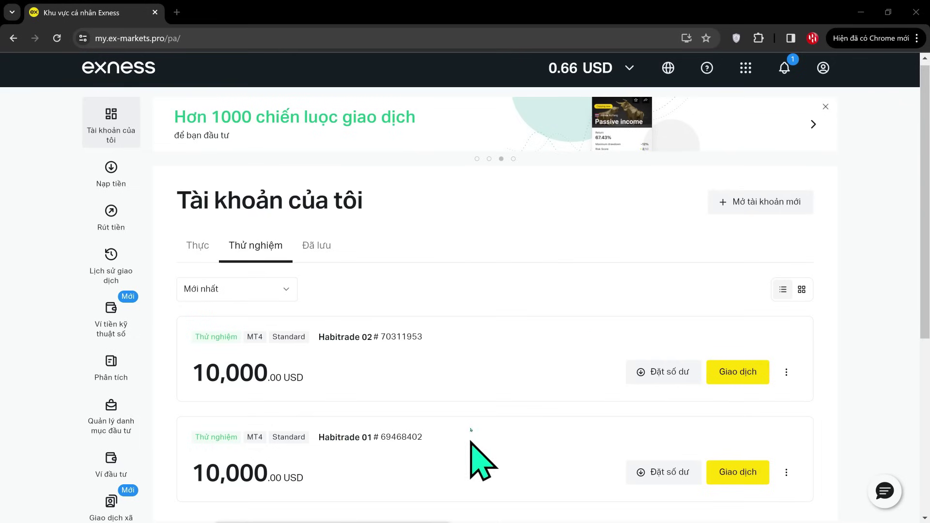
Open the Exness web terminal with a new USOIL Crude Oil chart.
left_click(745, 68)
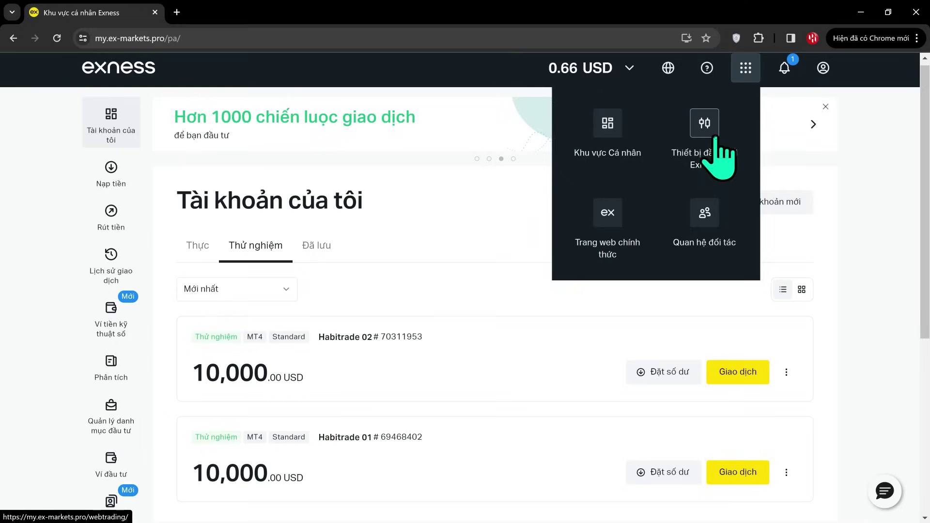
left_click(708, 168)
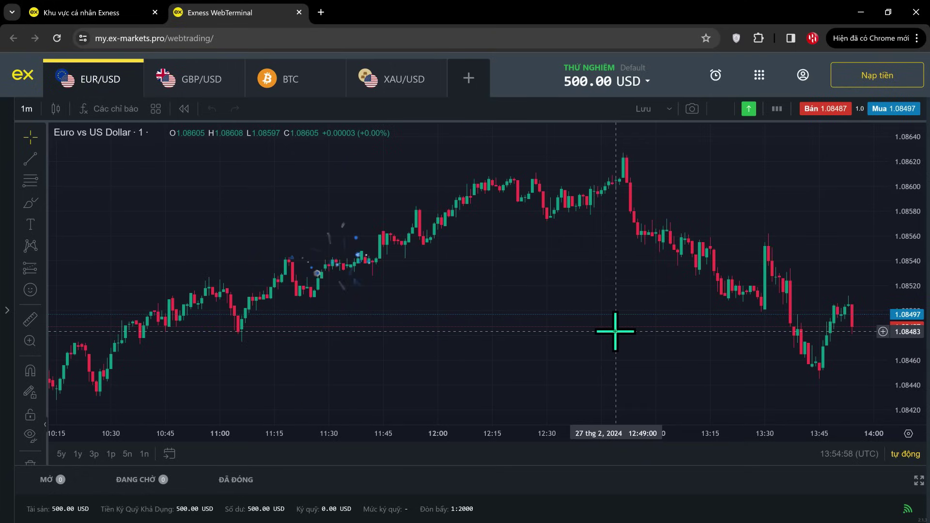
left_click(469, 80)
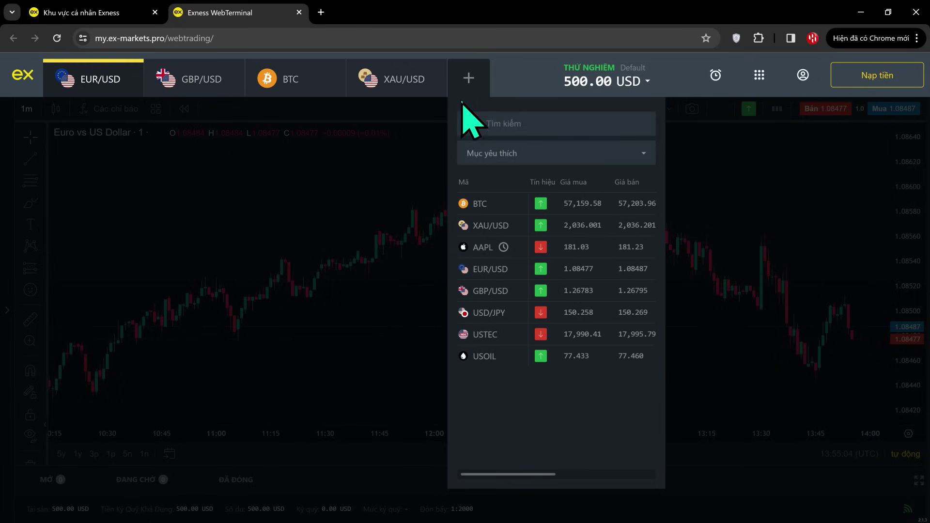
left_click(473, 356)
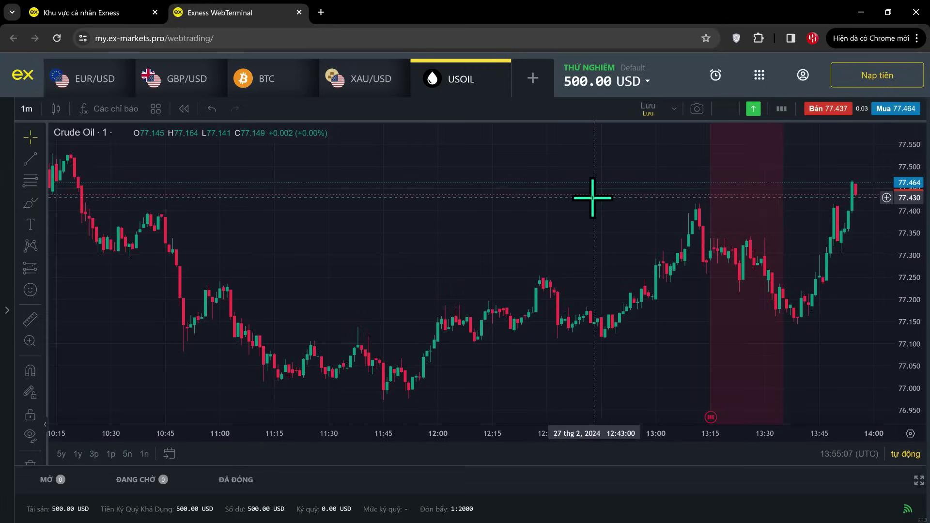
Replay USOIL from around 11:32, stepping two bars, then play and pause.
left_click(184, 108)
left_click(334, 291)
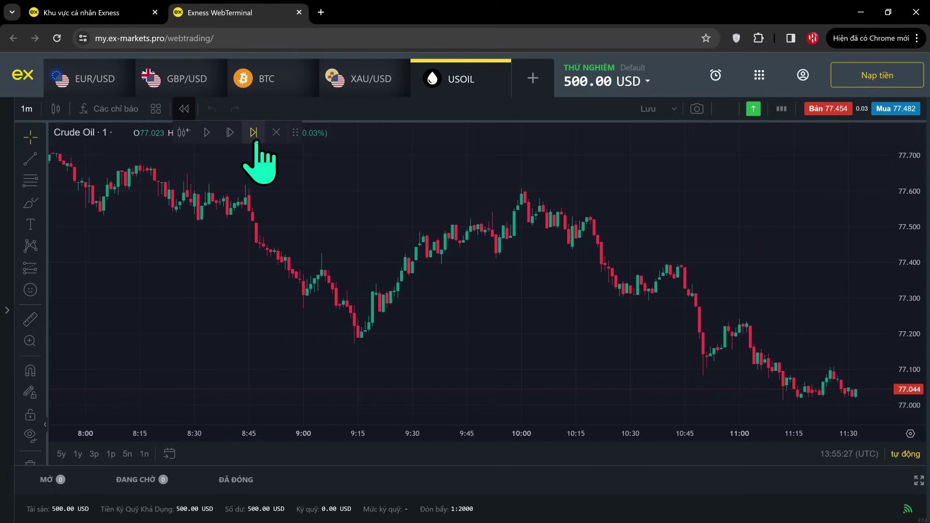
left_click(230, 132)
left_click_drag(745, 213, 320, 213)
scroll(473, 274, "up", 2)
left_click(230, 132)
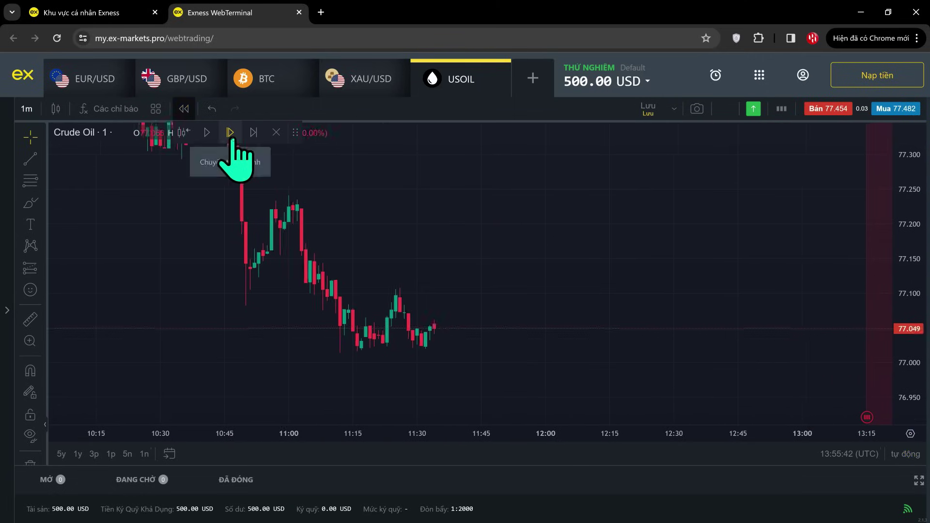
left_click(207, 133)
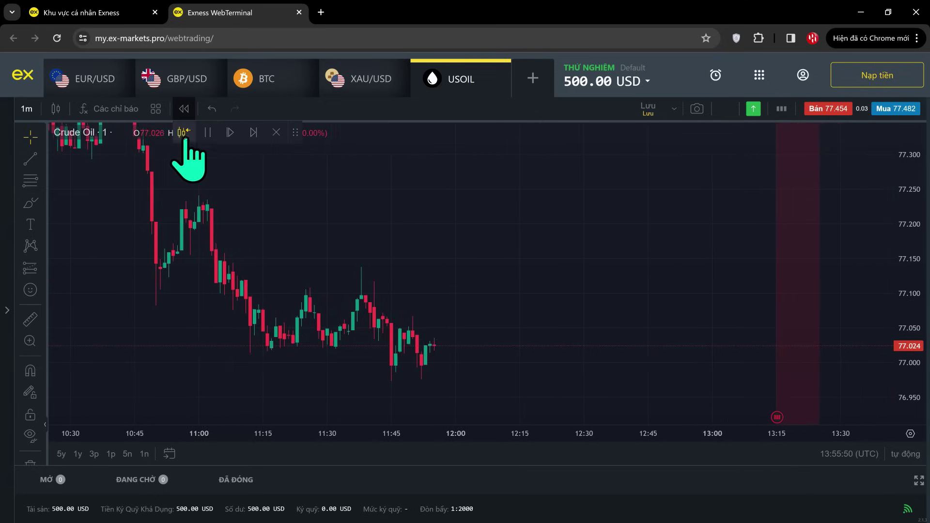
left_click(208, 132)
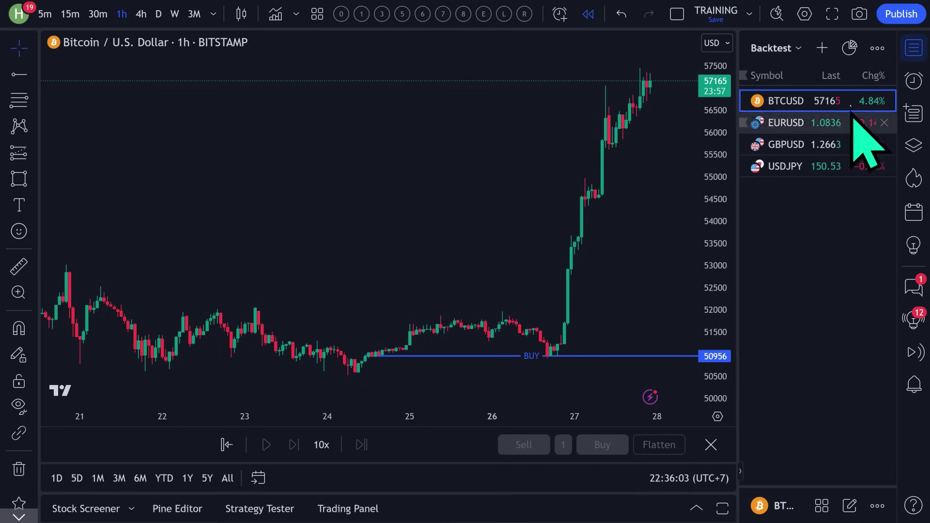
Add the OANDA XAUUSD gold symbol to the watchlist.
left_click(823, 49)
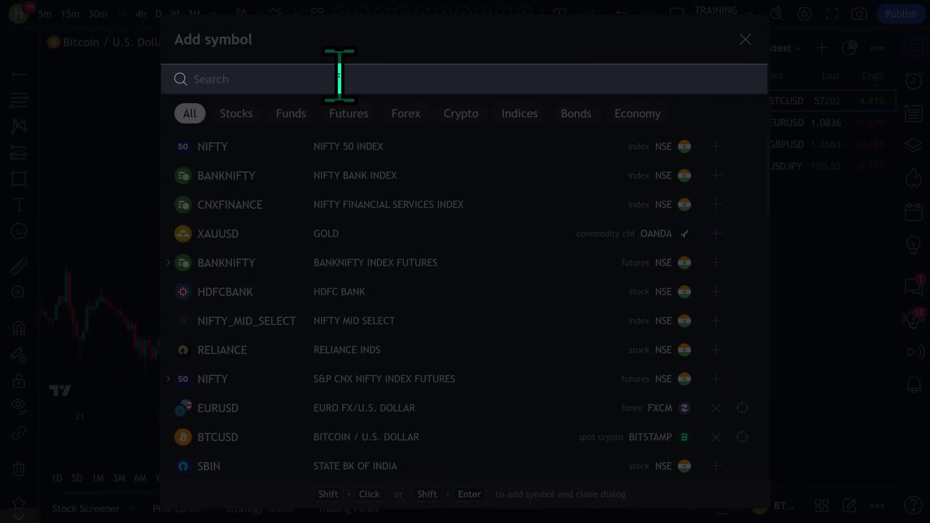
type("XAUUSD")
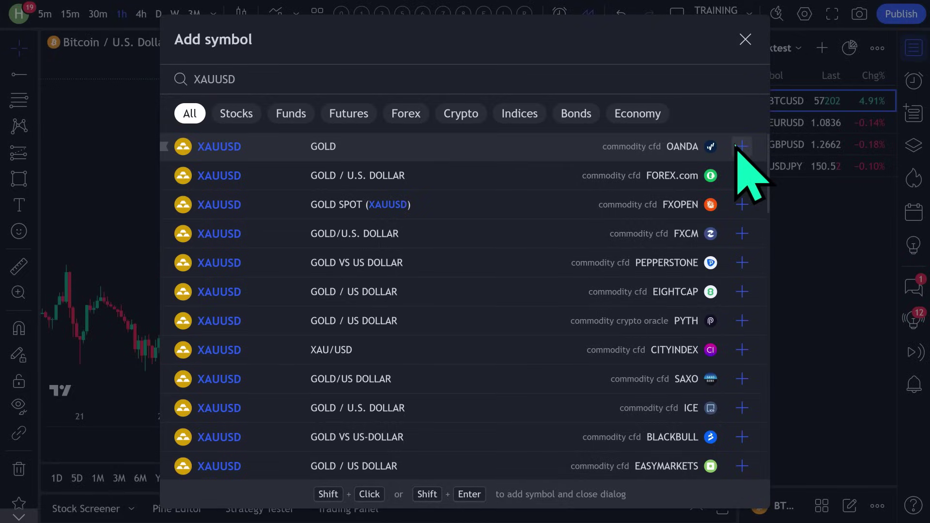
left_click(742, 146)
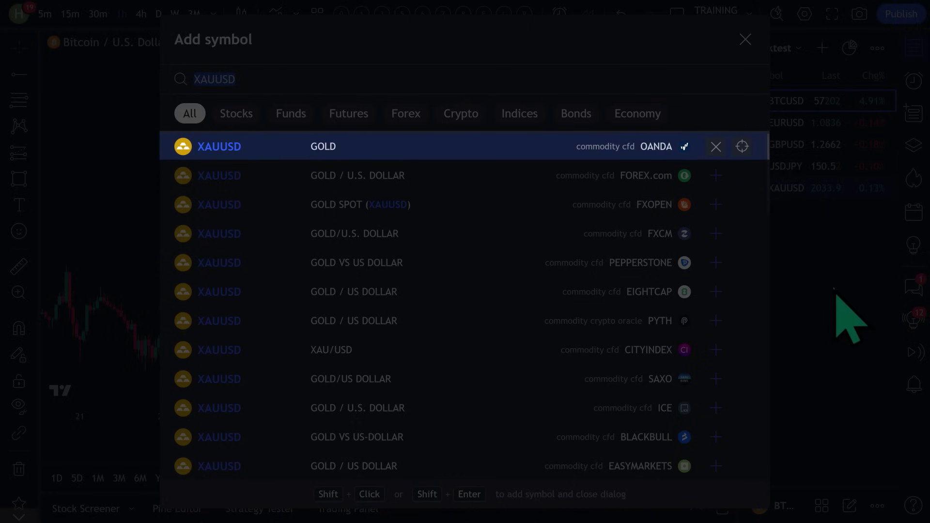
key("Escape")
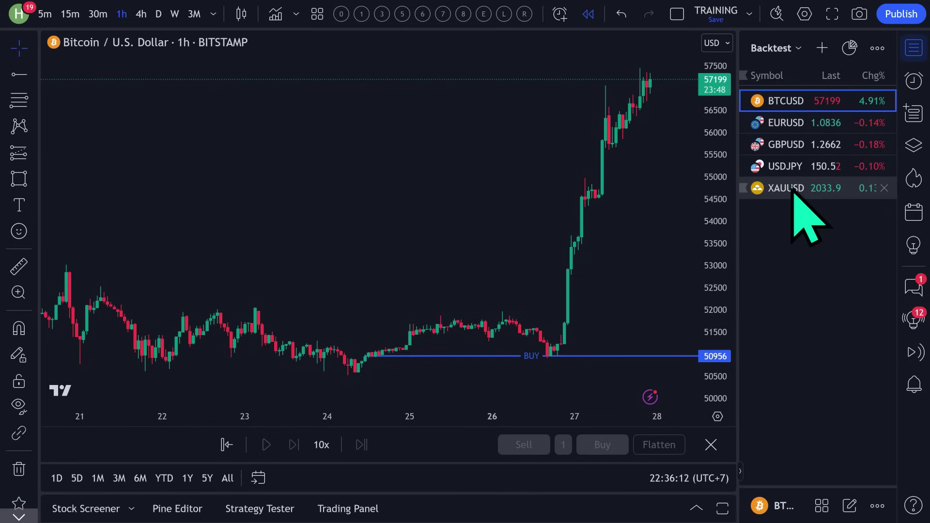
Show XAUUSD on 15-minute bars with auto-fitted price scale and hidden watchlist.
left_click(795, 194)
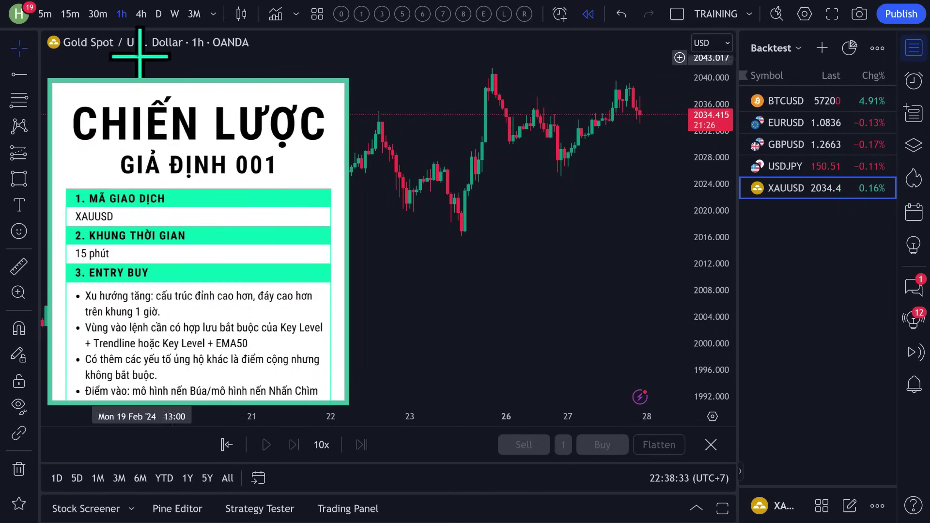
left_click(70, 15)
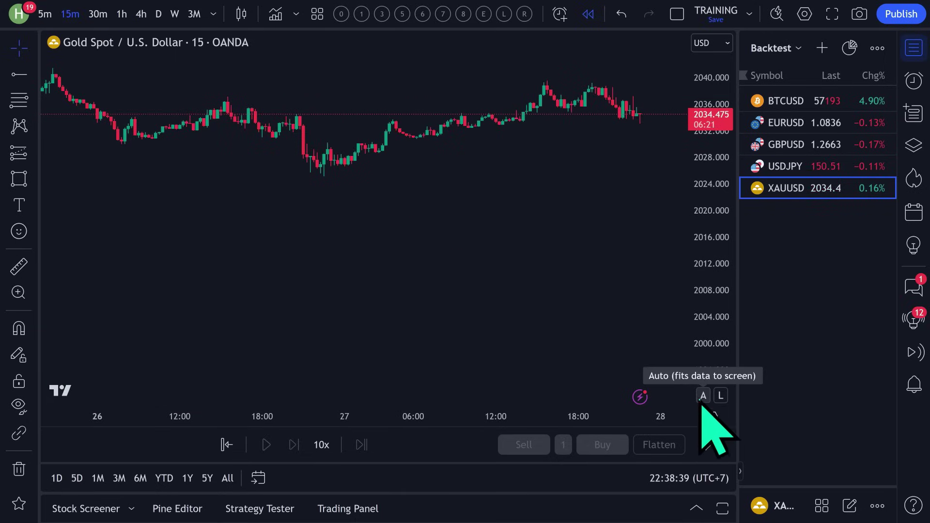
left_click(704, 395)
left_click_drag(742, 479, 901, 479)
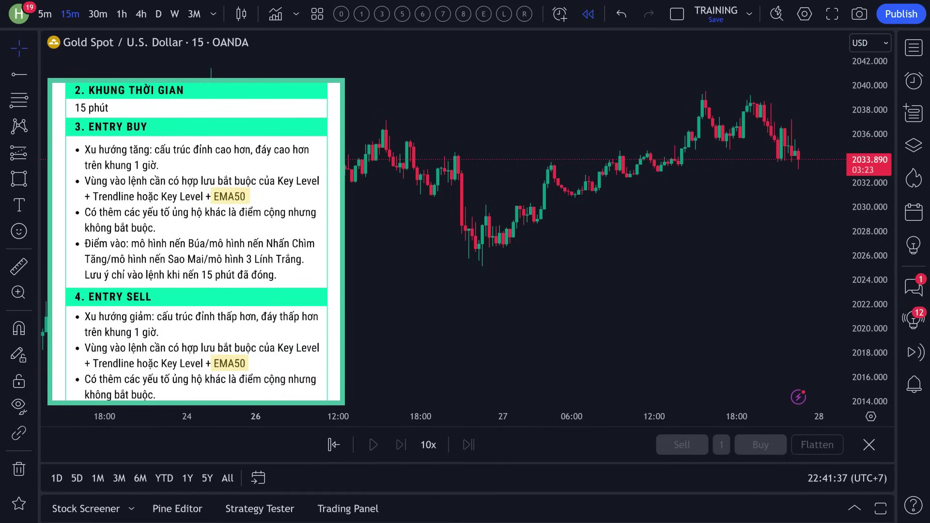
Add the Moving Average Exponential indicator to the gold chart.
left_click(275, 14)
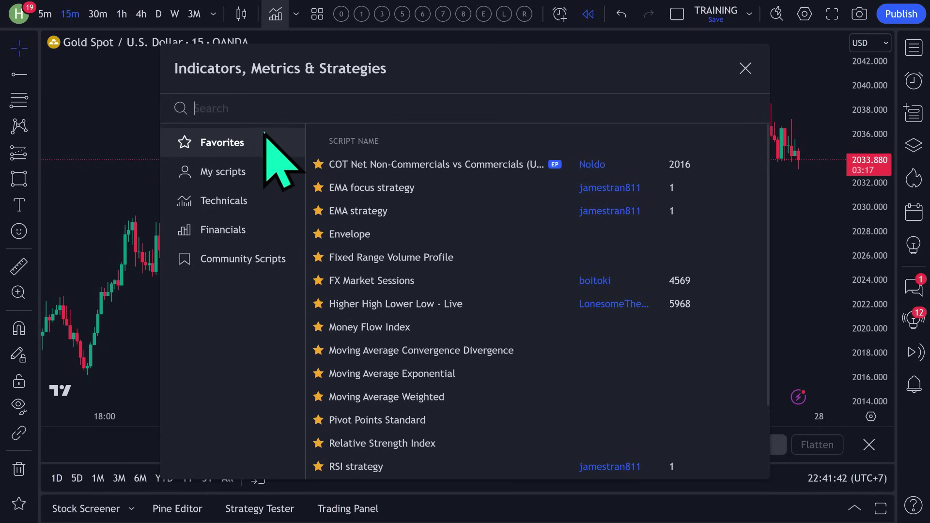
type("ema")
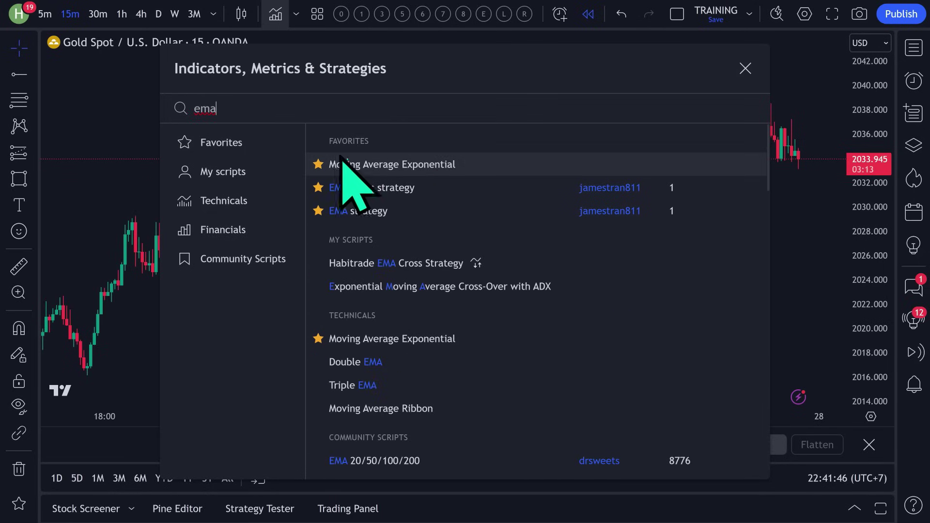
left_click(439, 165)
left_click(745, 69)
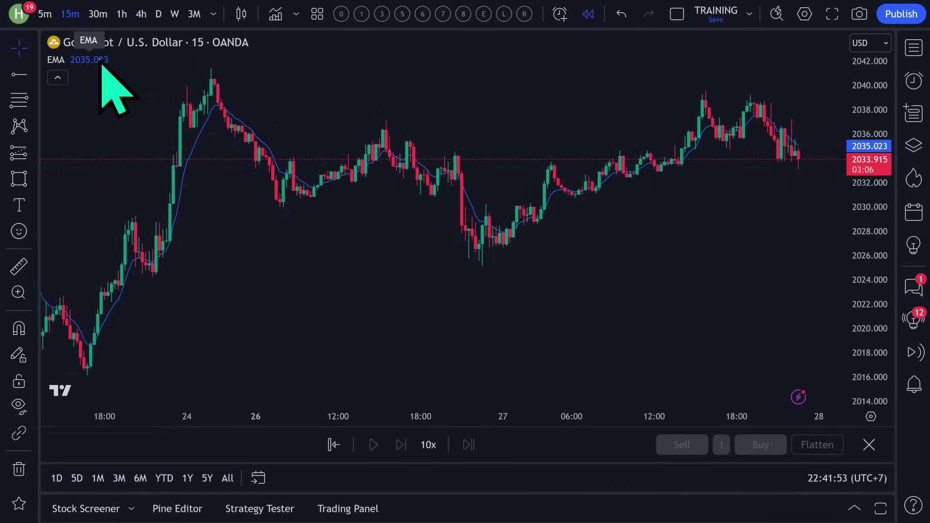
Set the EMA length to 50, drawn as a thicker orange line.
mouse_move(63, 65)
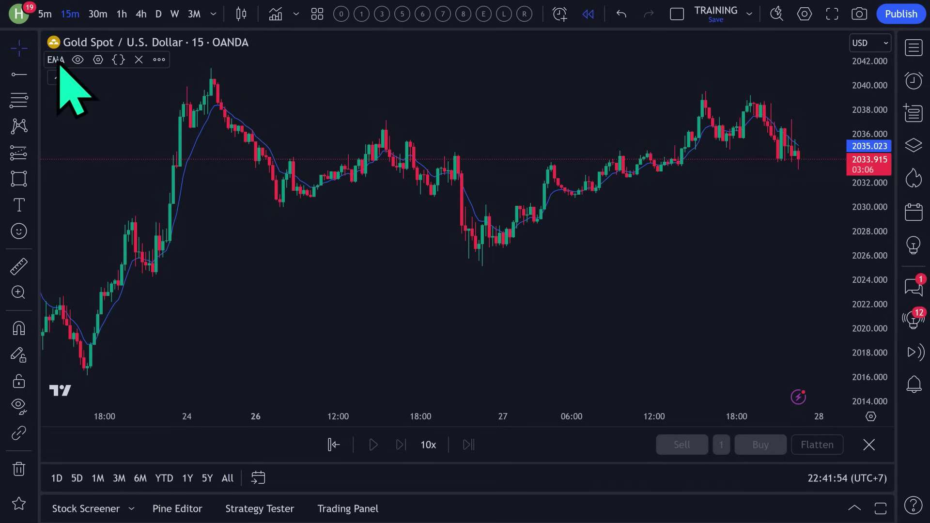
left_click(98, 60)
left_click(357, 154)
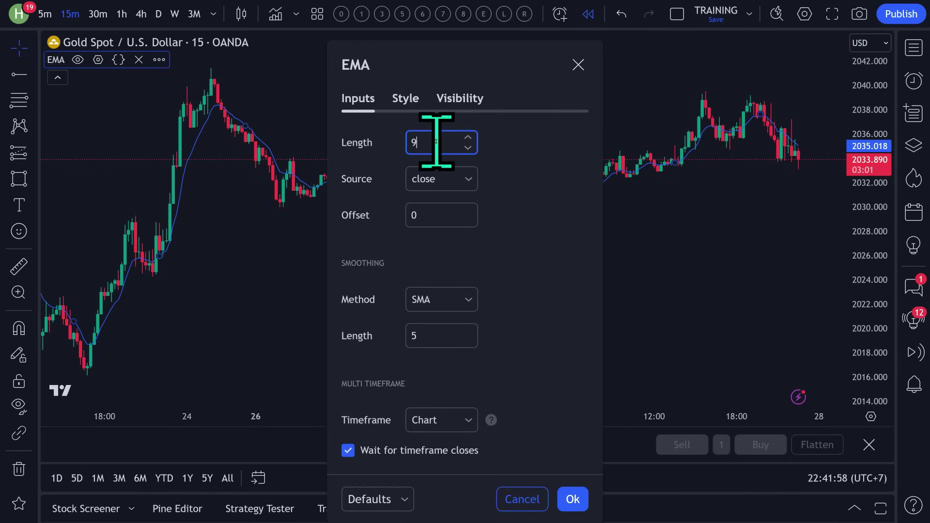
left_click(436, 142)
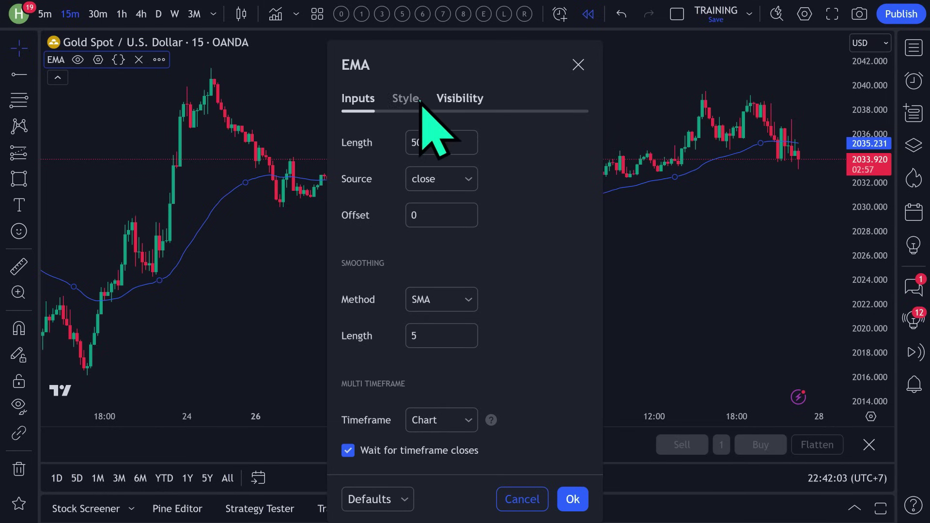
left_click(407, 100)
left_click(457, 142)
left_click(477, 189)
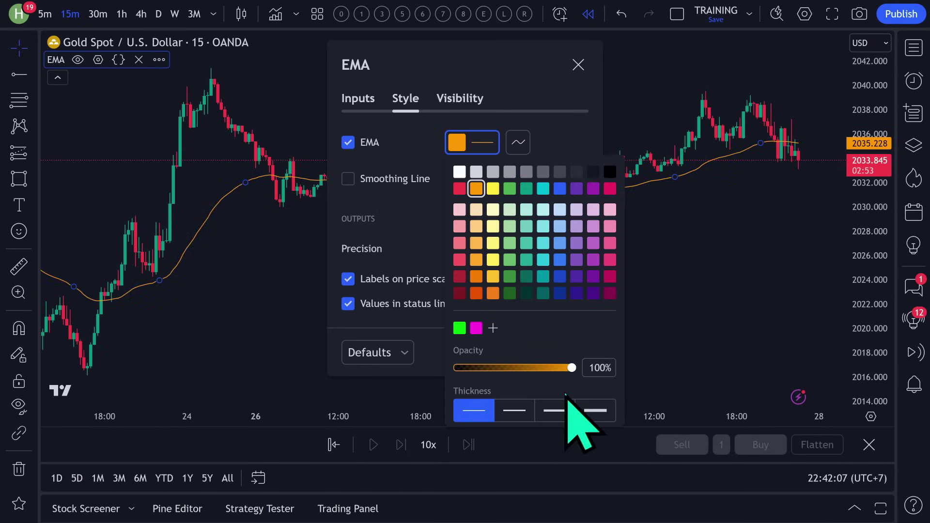
left_click(554, 410)
left_click(438, 359)
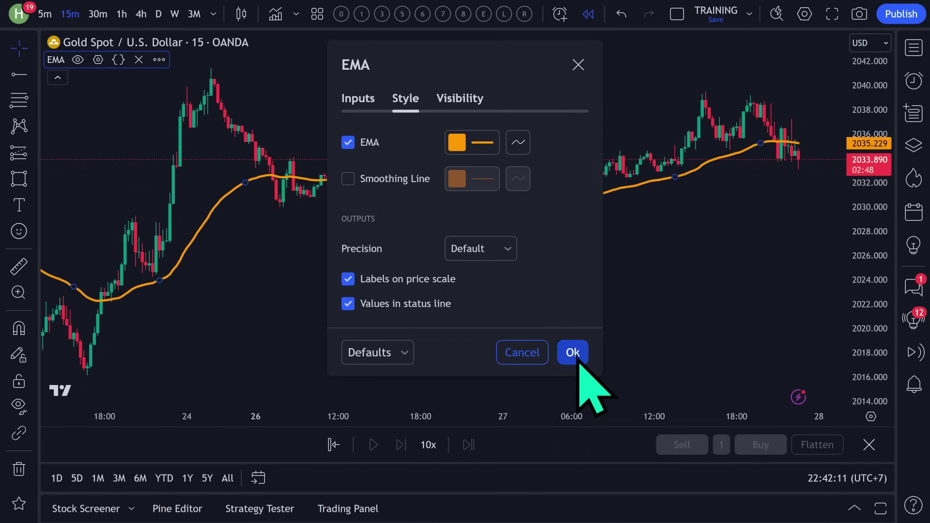
left_click(573, 353)
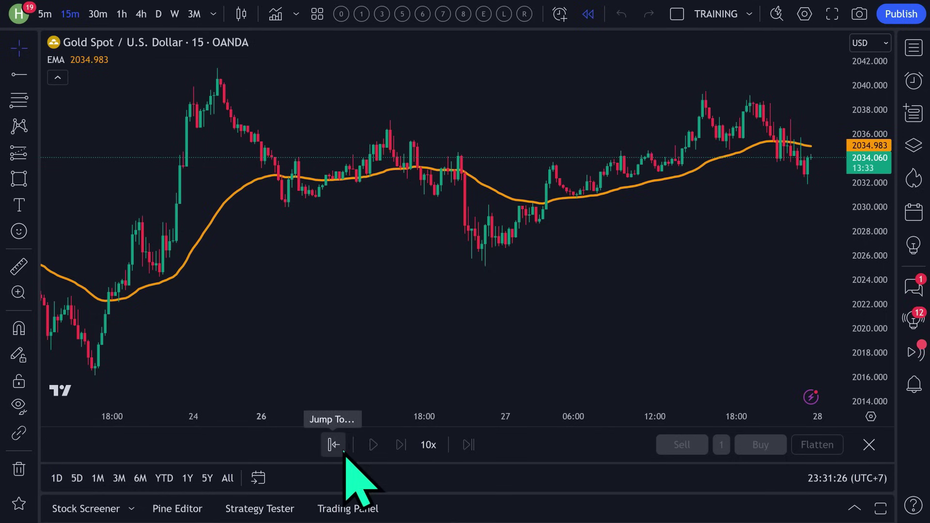
Try replay starts at 26 Feb 12:30, 12 Feb 22:30 and early February, back on 15-minute.
left_click(337, 445)
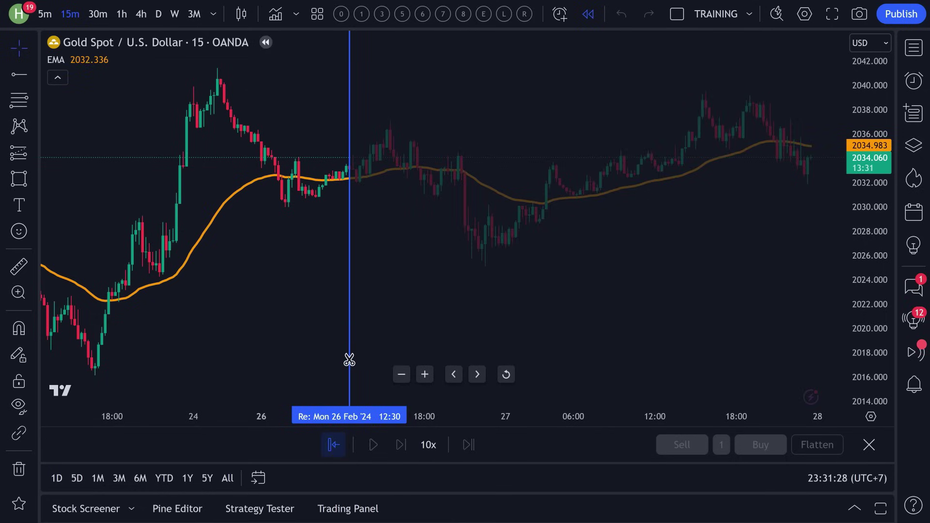
left_click(349, 359)
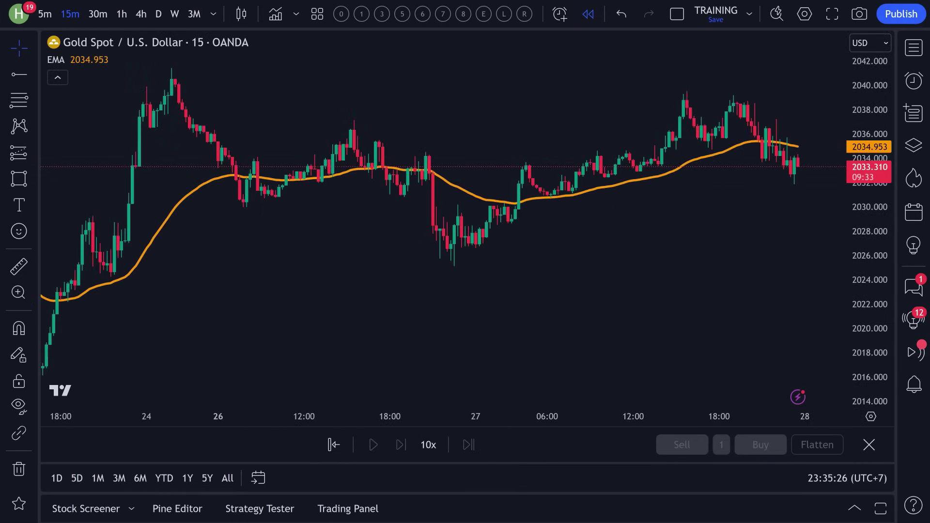
scroll(533, 295, "down", 10)
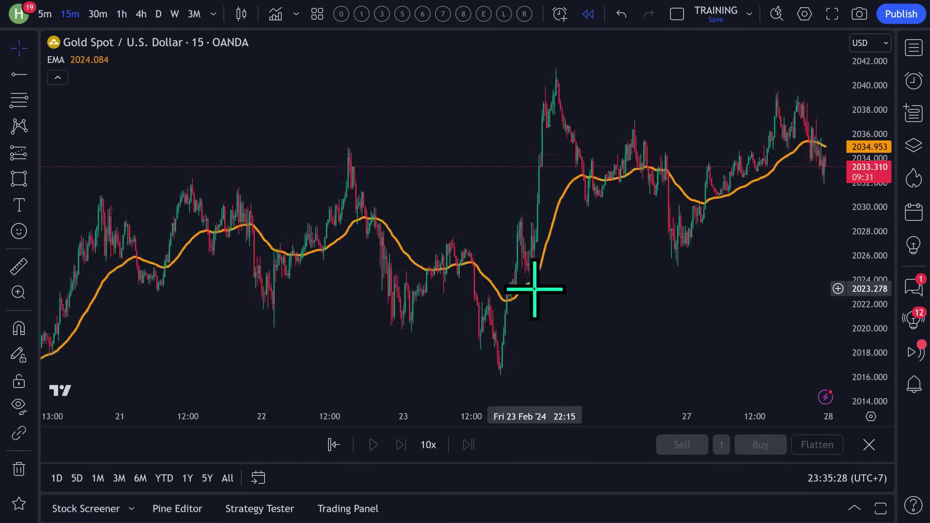
scroll(534, 289, "up", 1)
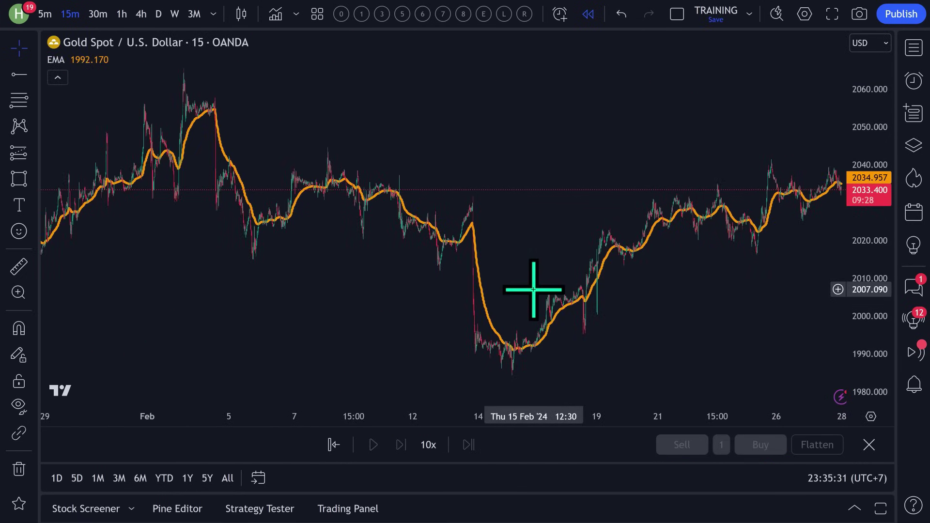
left_click(334, 443)
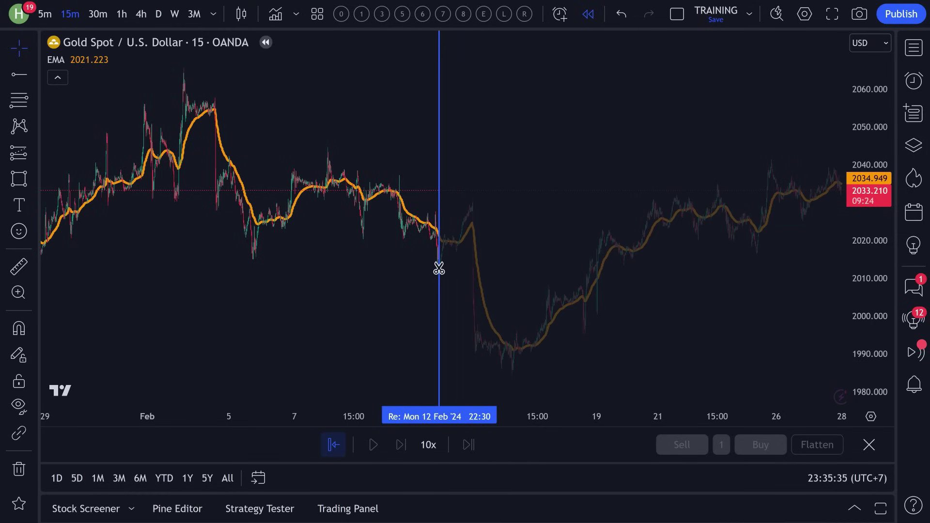
left_click(438, 266)
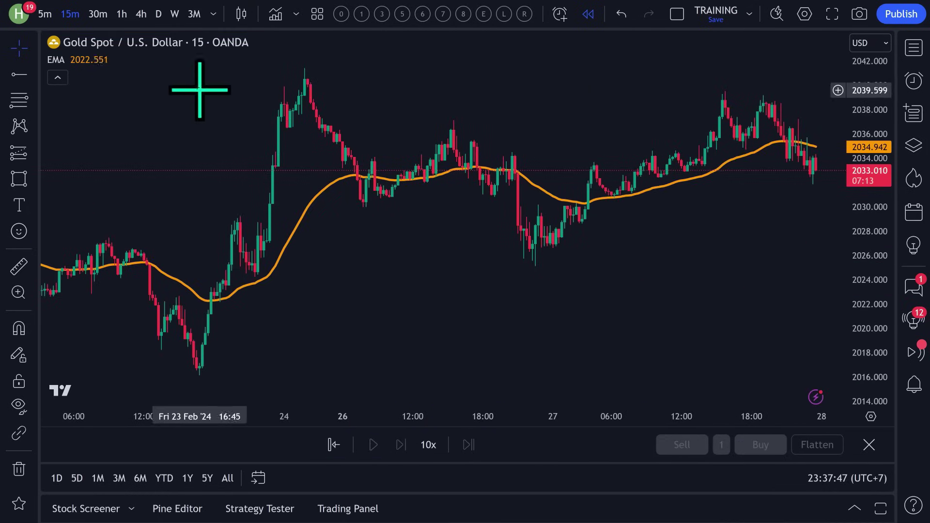
left_click(121, 14)
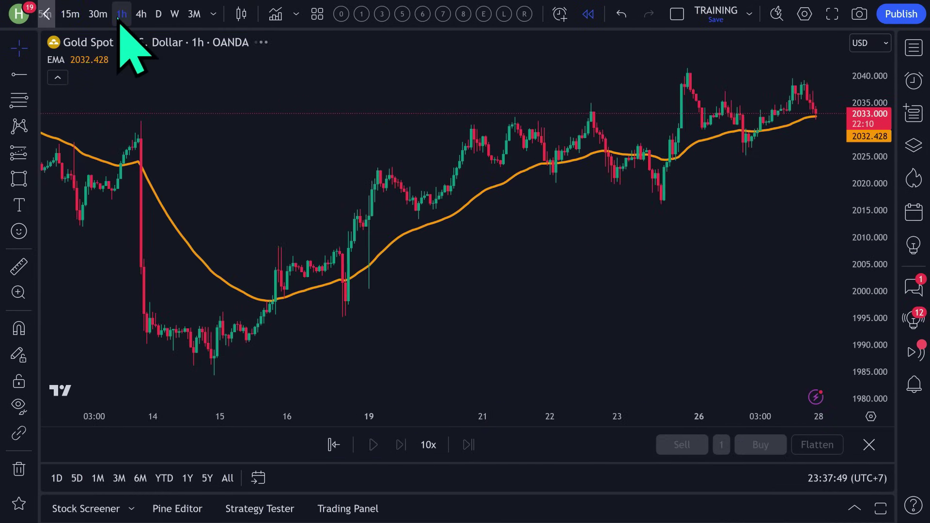
left_click(334, 444)
left_click(133, 224)
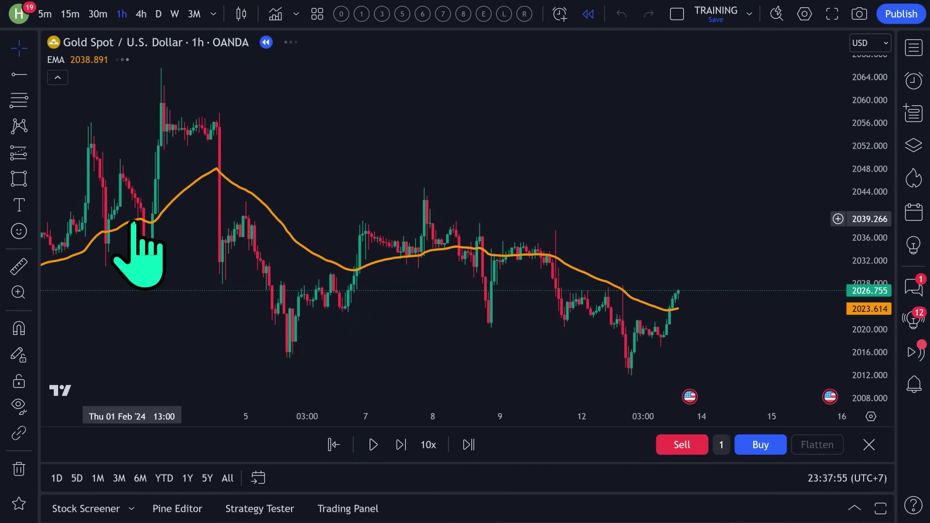
left_click(73, 19)
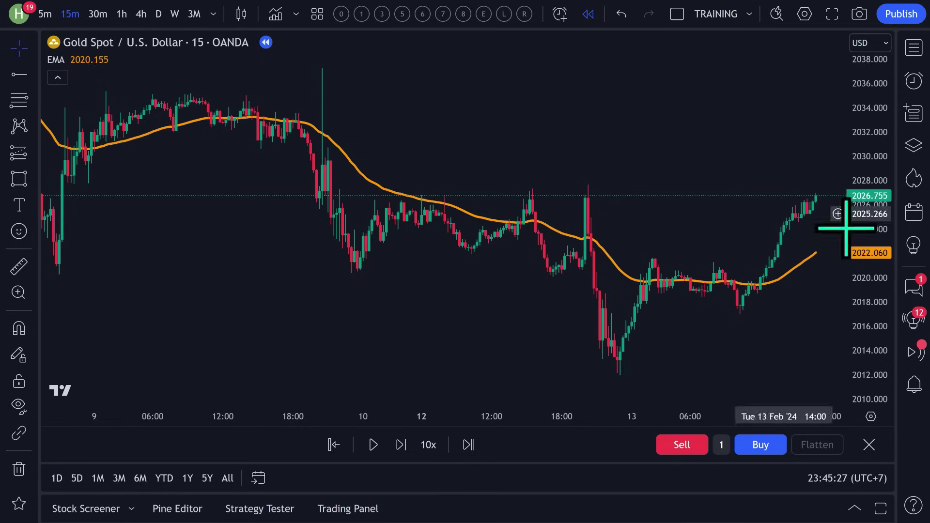
Stretch the price scale, pick the January replay start bar and fit the scale.
left_click_drag(870, 134, 861, 266)
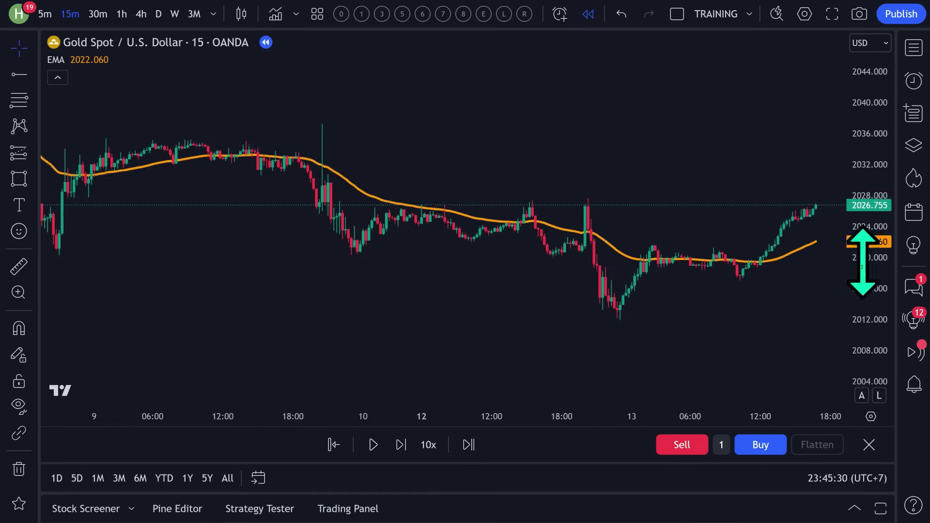
left_click_drag(868, 128, 859, 305)
left_click_drag(868, 90, 872, 392)
scroll(715, 395, "down", 5)
scroll(704, 354, "down", 3)
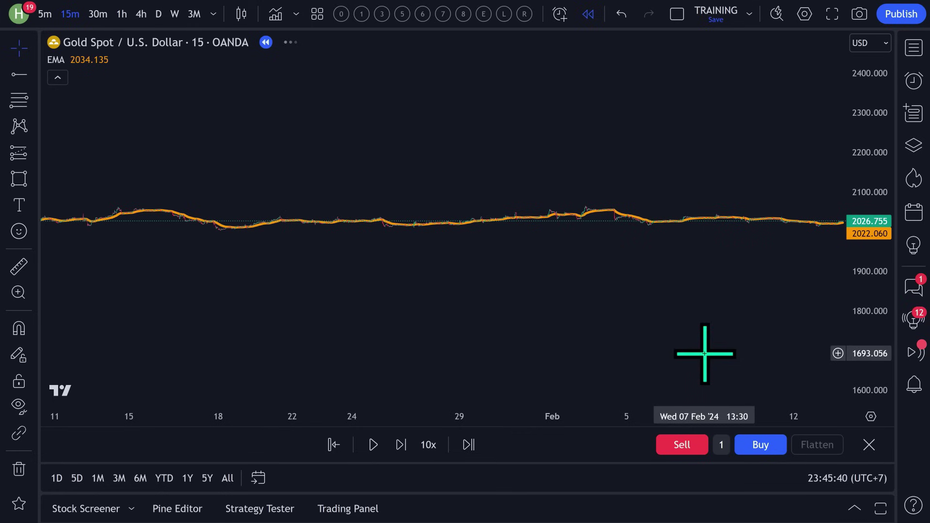
left_click(333, 445)
left_click(332, 267)
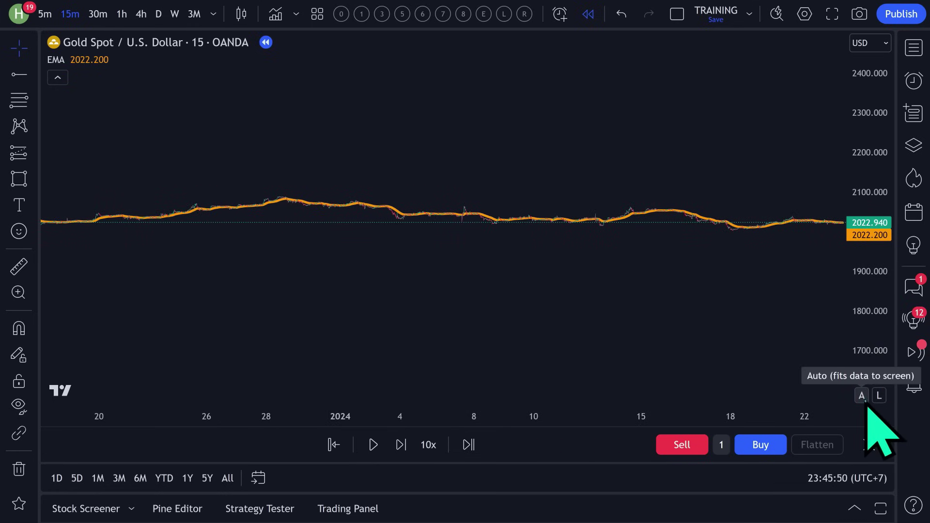
left_click(862, 396)
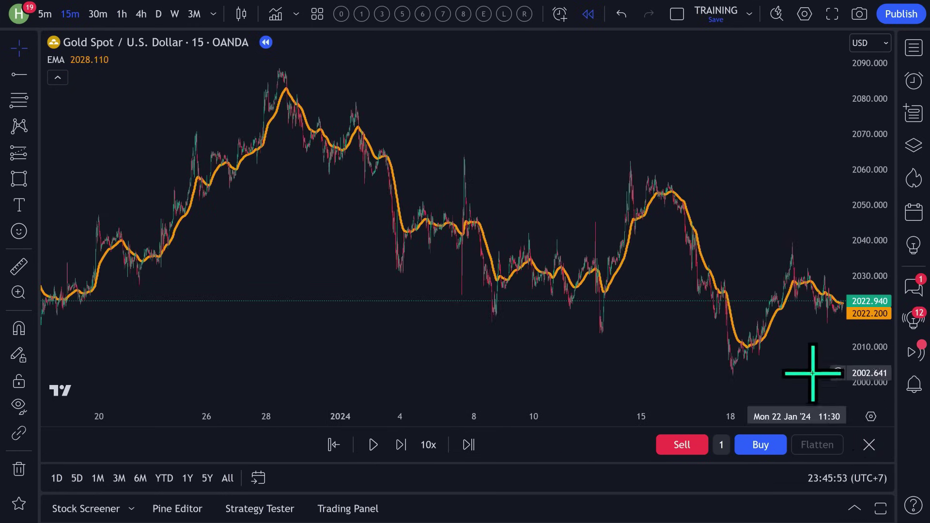
scroll(810, 369, "up", 8)
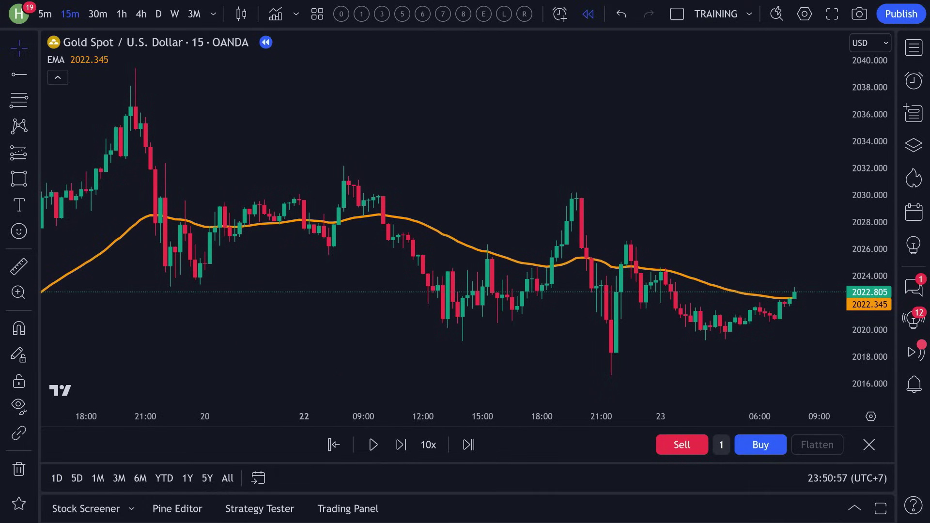
Play and pause the gold replay twice, then play at 1x speed and pause.
left_click(373, 444)
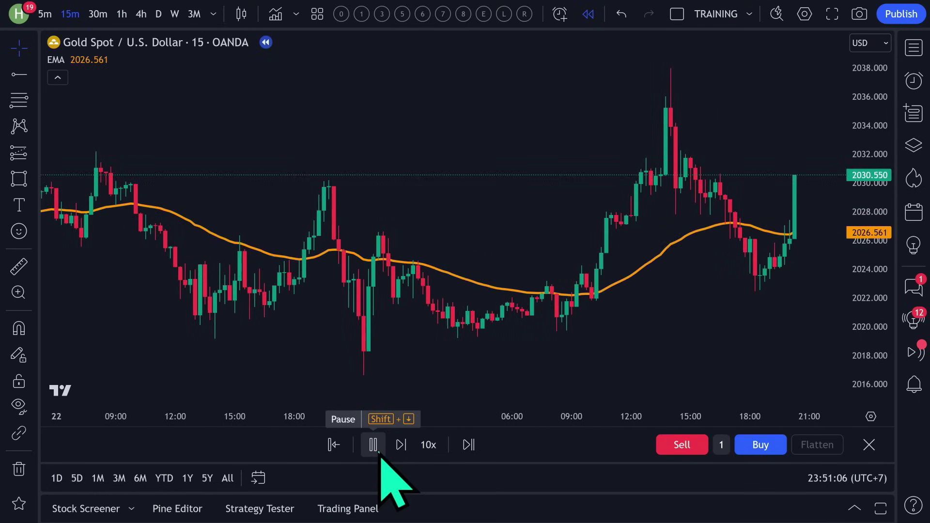
left_click(379, 453)
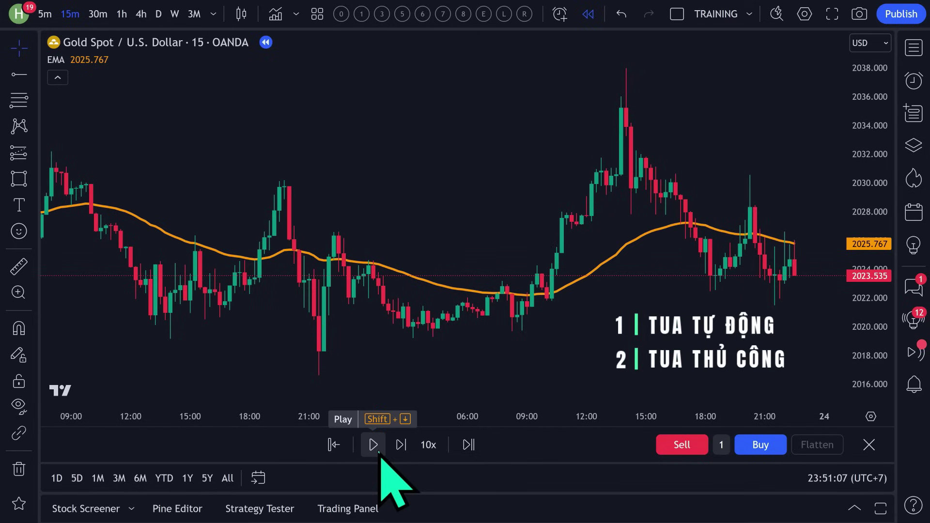
left_click(373, 444)
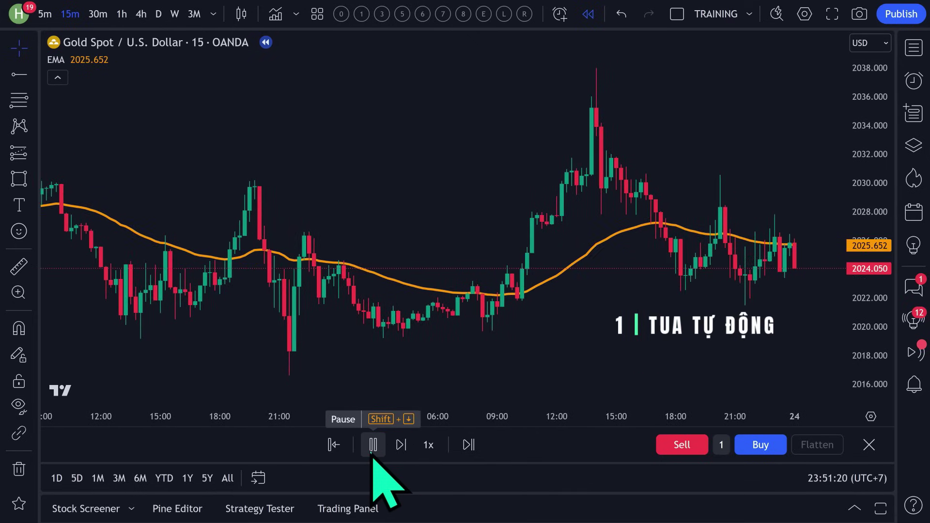
left_click(372, 451)
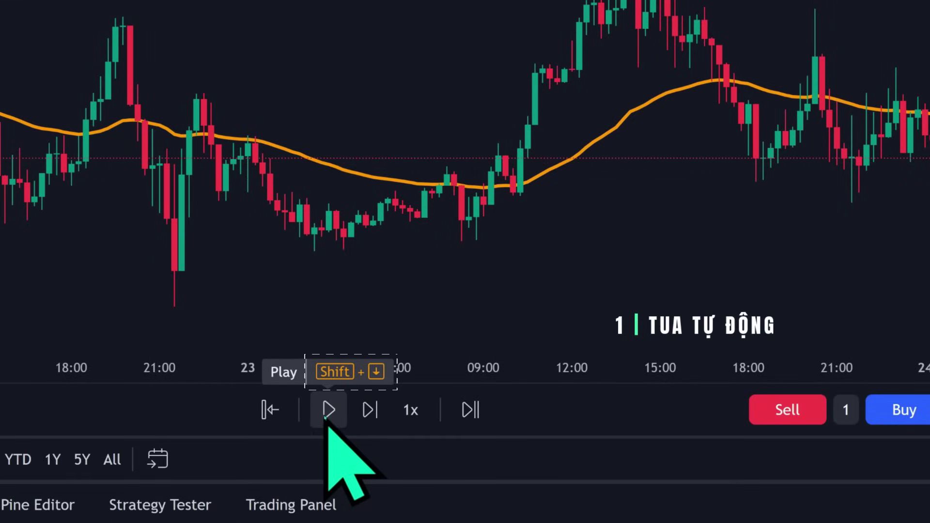
left_click(420, 424)
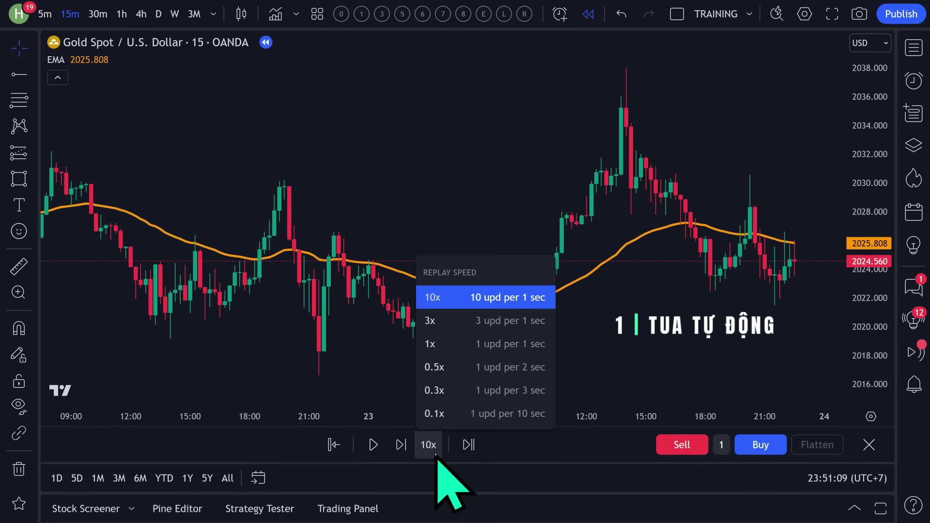
left_click(439, 345)
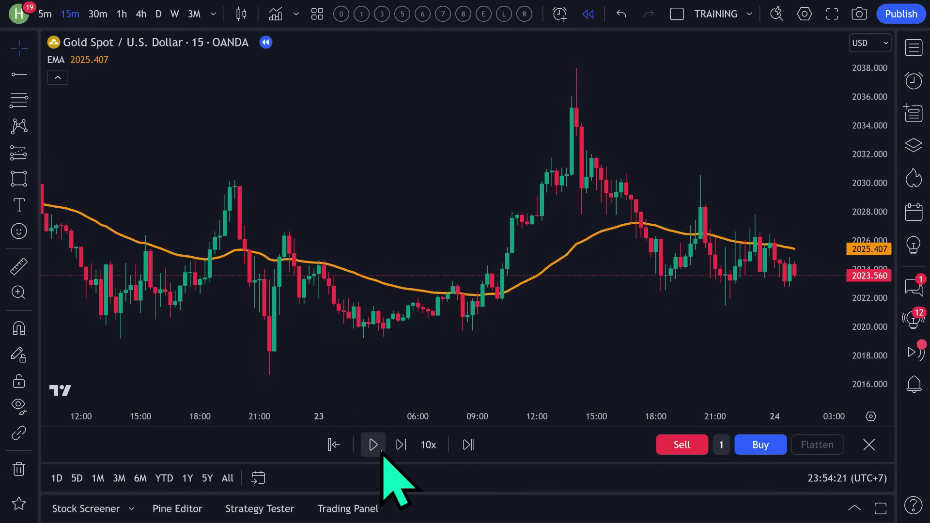
left_click(373, 445)
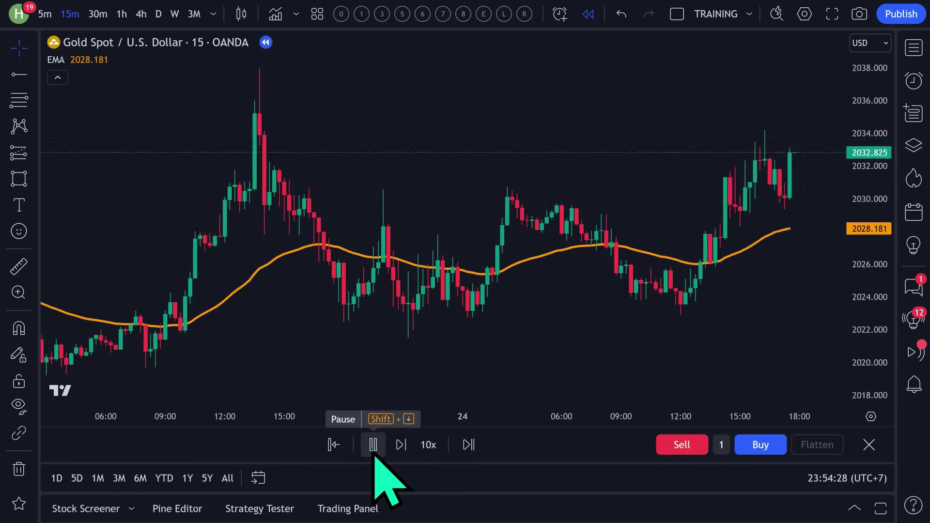
left_click(374, 454)
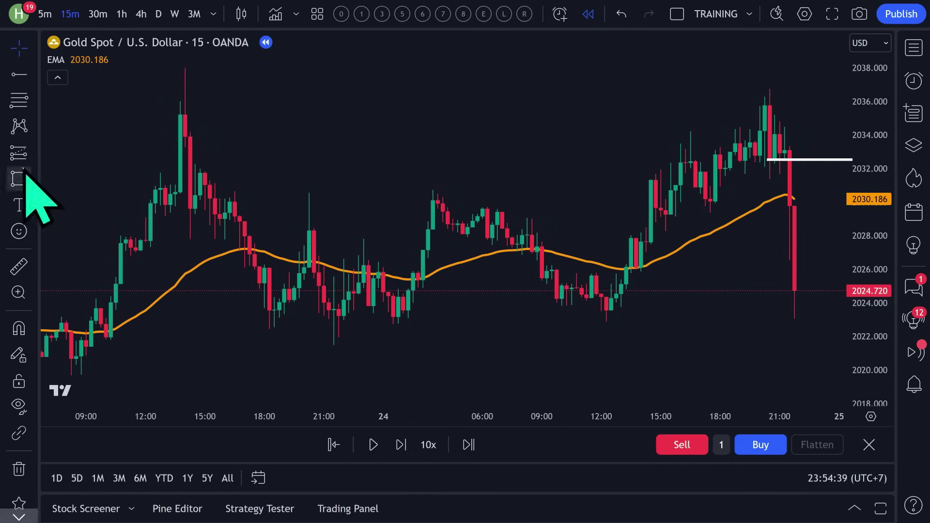
Place a short position near 2032.7 with stop 2037.105 and target 2023.958, then delete it.
left_click(20, 153)
left_click(92, 158)
left_click(768, 160)
left_click_drag(594, 179, 491, 179)
left_click_drag(666, 97, 666, 85)
left_click_drag(666, 233, 666, 330)
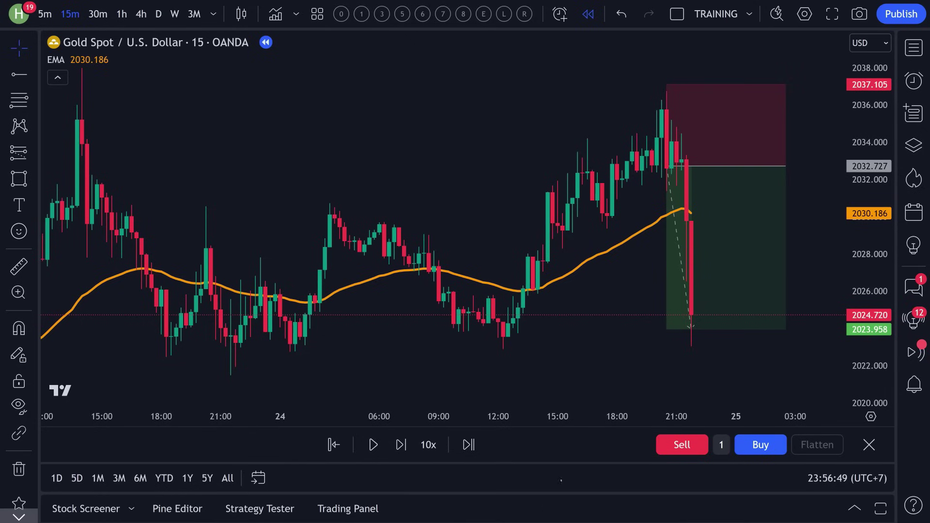
left_click(751, 254)
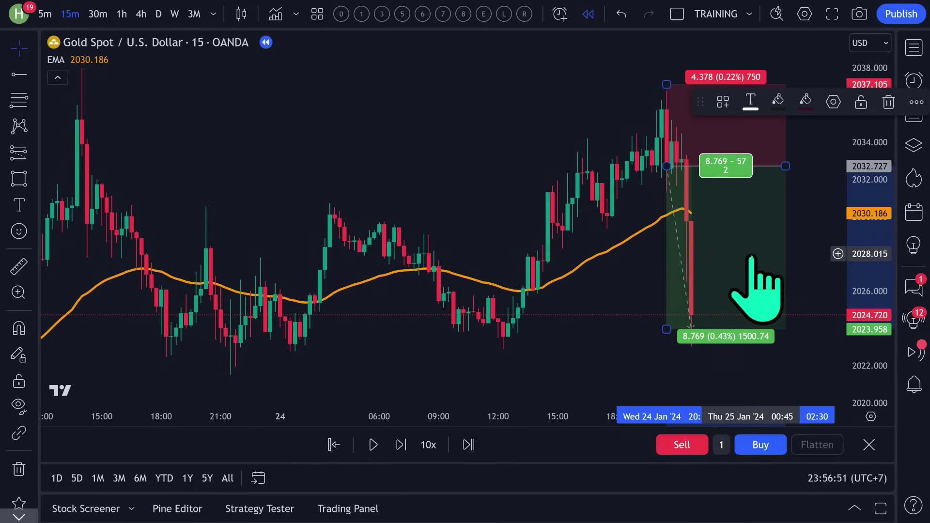
key("Delete")
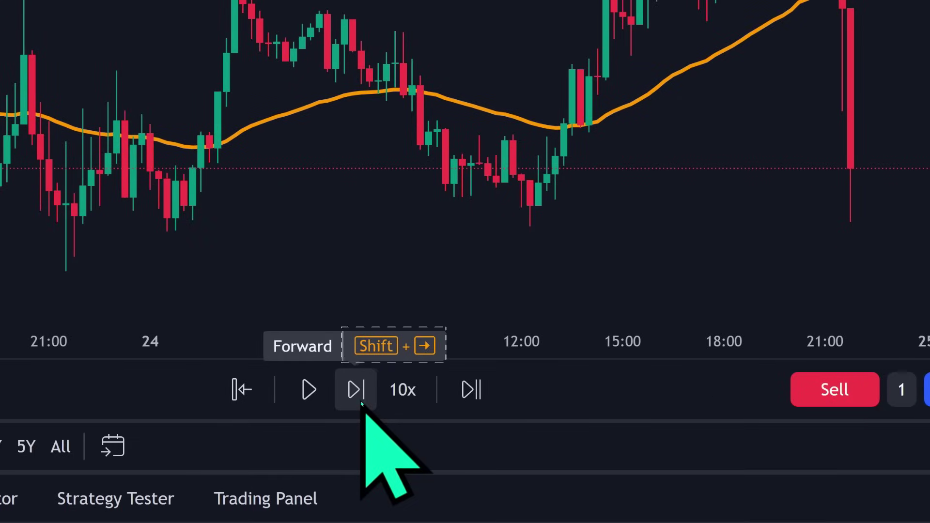
Step the replay forward thirteen bars, restart from a chosen bar, then exit bar replay.
left_click(358, 397)
left_click(359, 397)
left_click(358, 397)
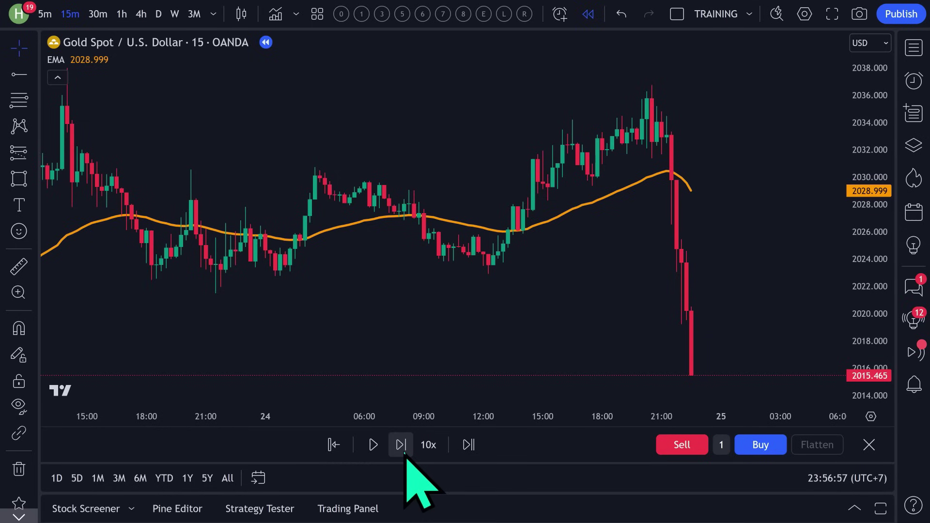
left_click(401, 446)
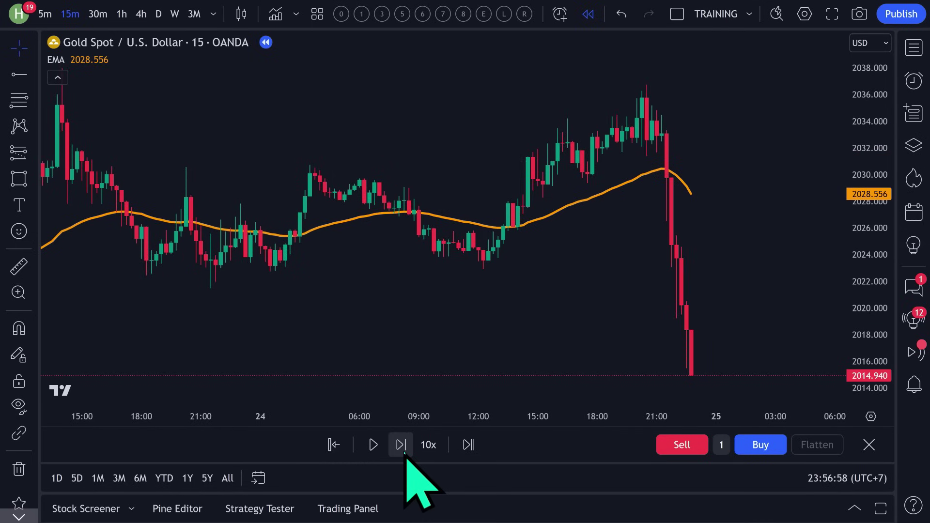
left_click(401, 445)
left_click(401, 446)
left_click(401, 446)
left_click(404, 453)
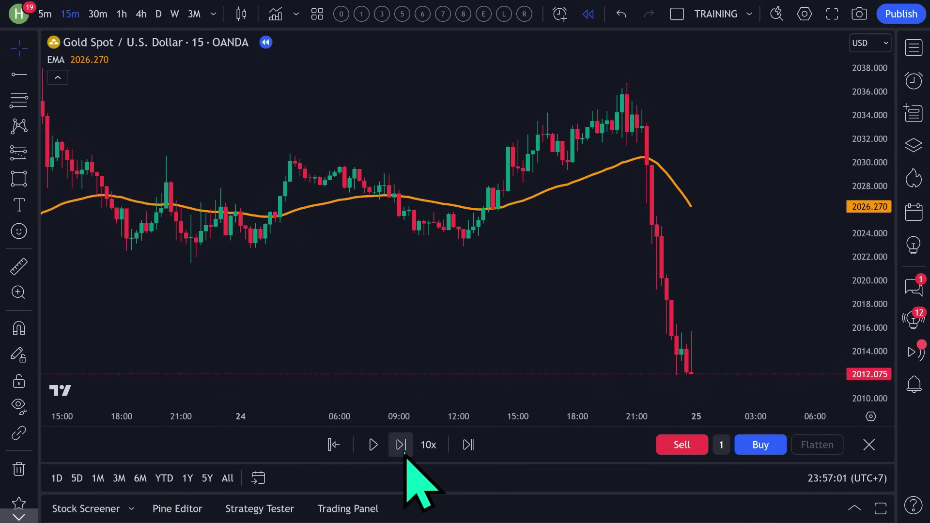
left_click(404, 453)
left_click(405, 453)
left_click(405, 453)
left_click(401, 446)
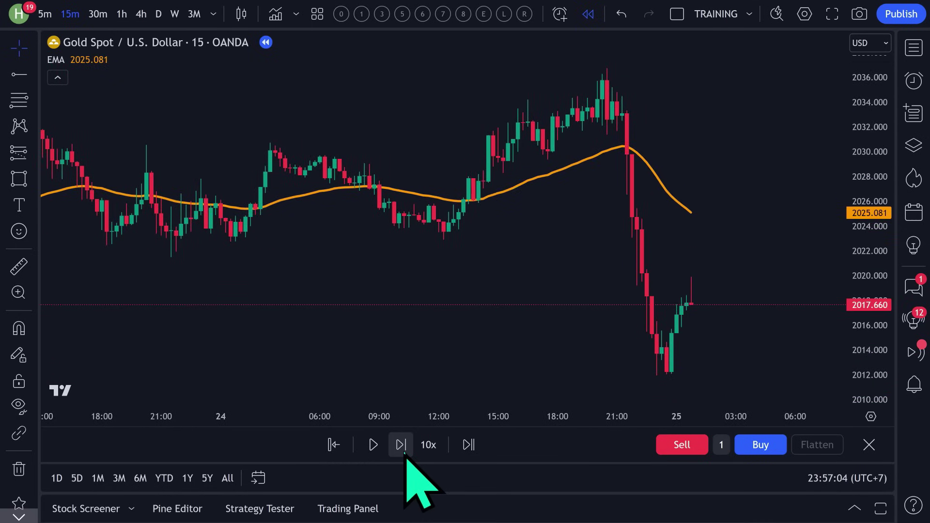
left_click(401, 446)
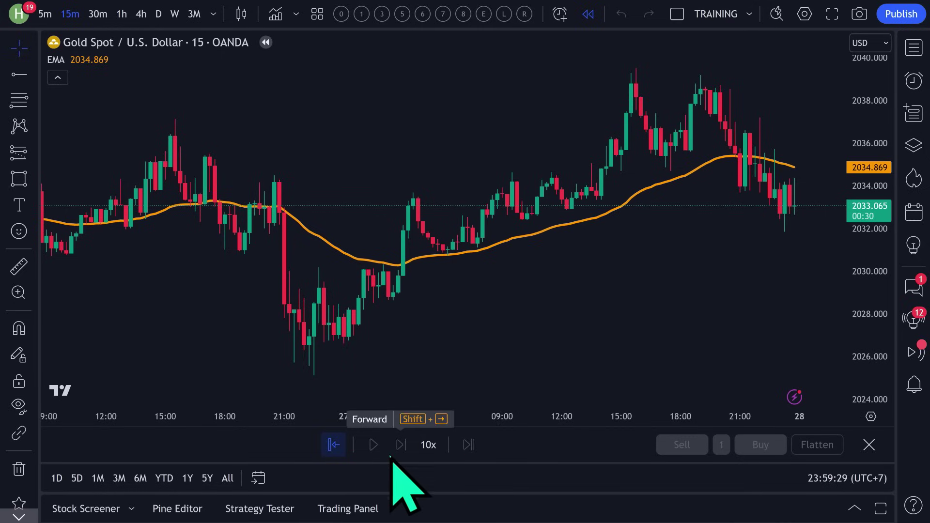
left_click(282, 320)
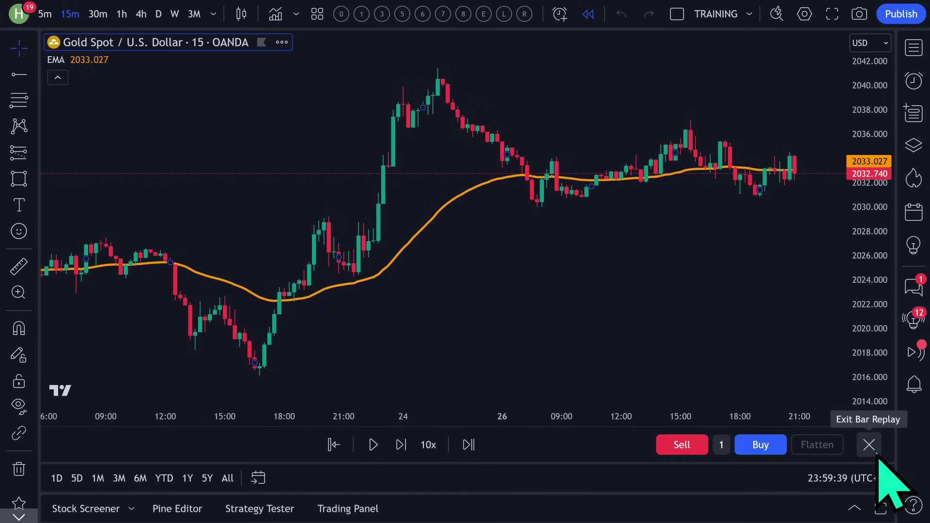
left_click(876, 454)
Confirm leaving bar replay and set the order quantity to 2.
left_click(594, 298)
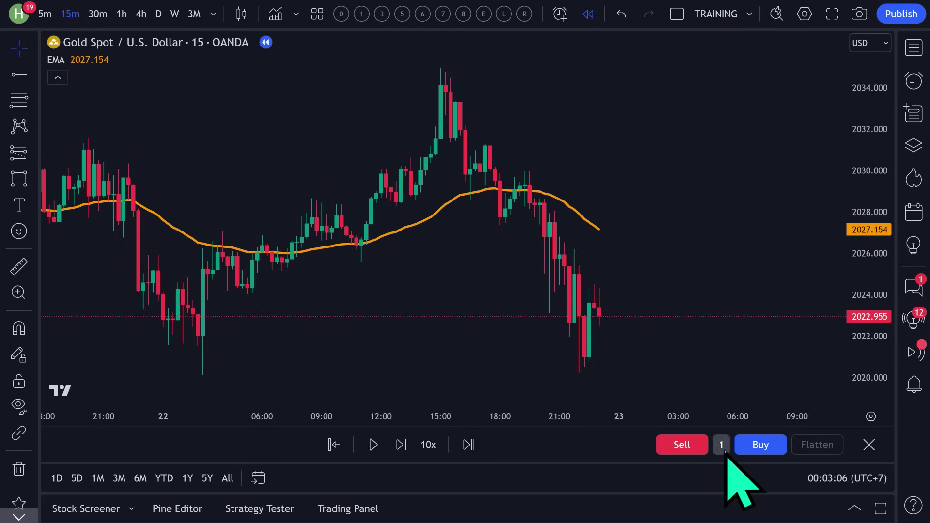
left_click(721, 445)
left_click(814, 313)
left_click(814, 313)
left_click(814, 312)
left_click(768, 313)
left_click(768, 313)
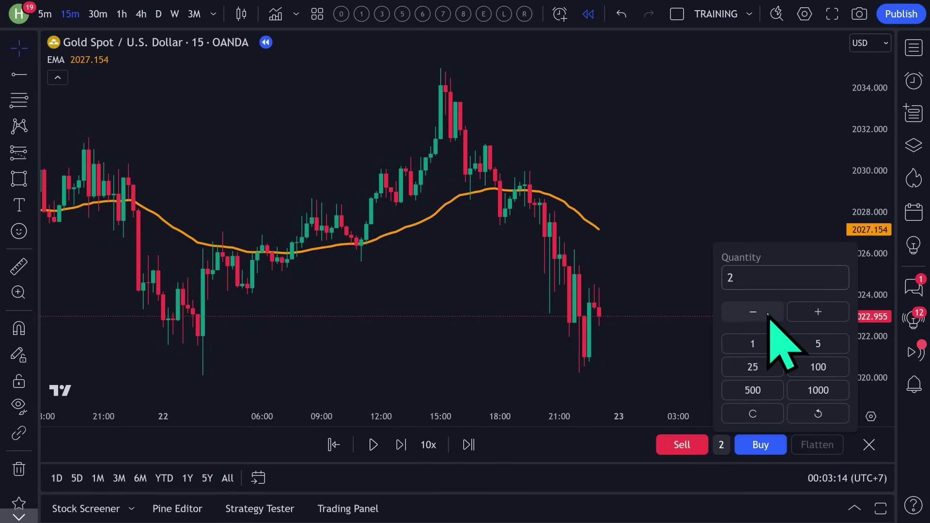
Buy 2 units at 2023.590, step forward and close the long for +4.28 USD.
left_click(400, 445)
left_click(400, 445)
left_click(401, 444)
left_click(401, 444)
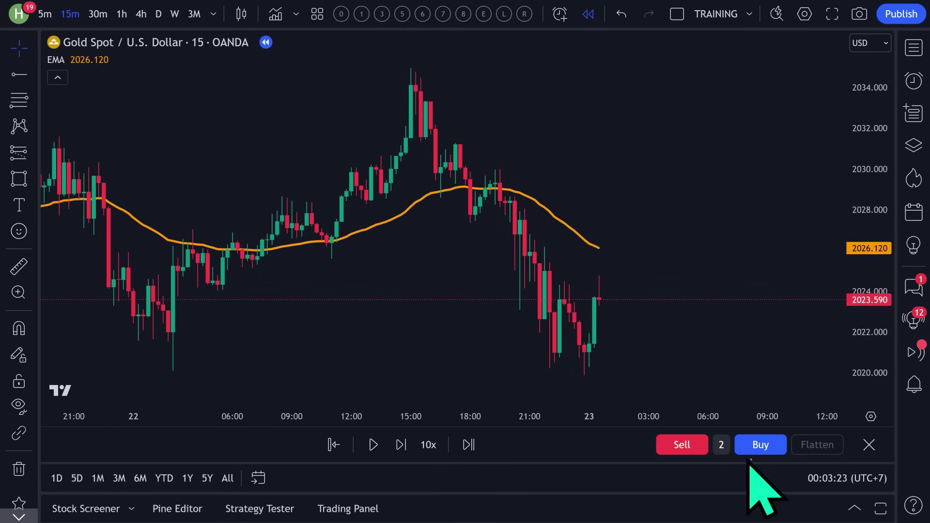
left_click(755, 448)
left_click(398, 445)
left_click(398, 445)
left_click(398, 444)
left_click(398, 445)
left_click(398, 444)
left_click(398, 445)
left_click(399, 445)
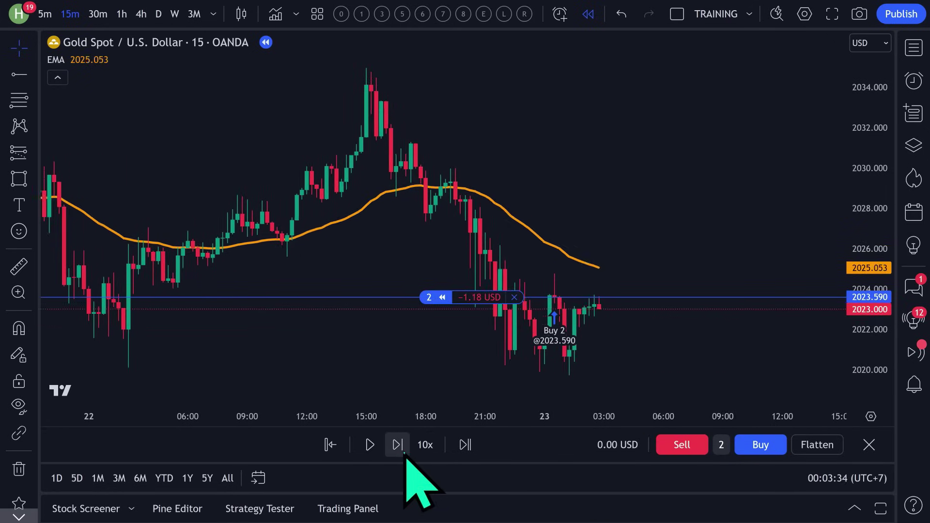
left_click(399, 445)
left_click(398, 445)
left_click(398, 444)
left_click(398, 444)
left_click(398, 444)
left_click(398, 444)
left_click(398, 445)
left_click(399, 444)
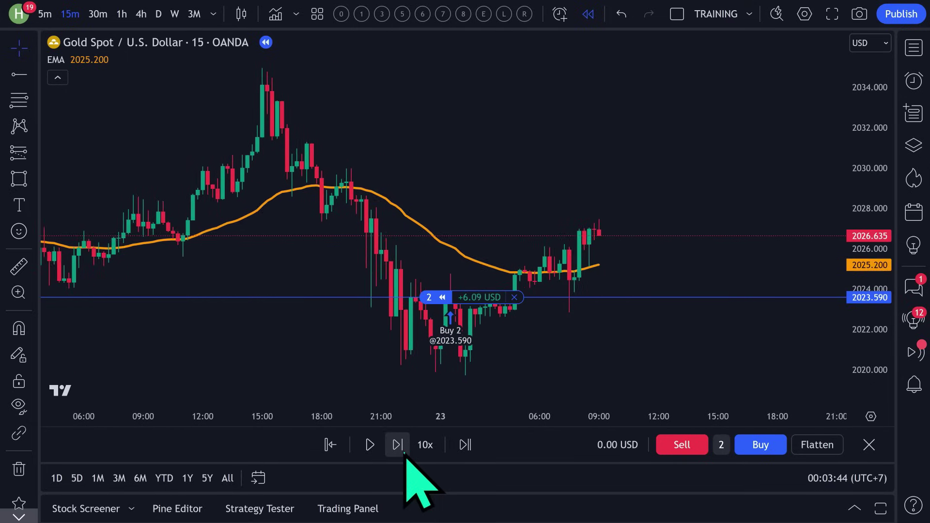
left_click(401, 446)
left_click(401, 446)
left_click(817, 445)
Step forward, sell 2 units to open a short, then close it.
left_click(397, 445)
left_click(397, 445)
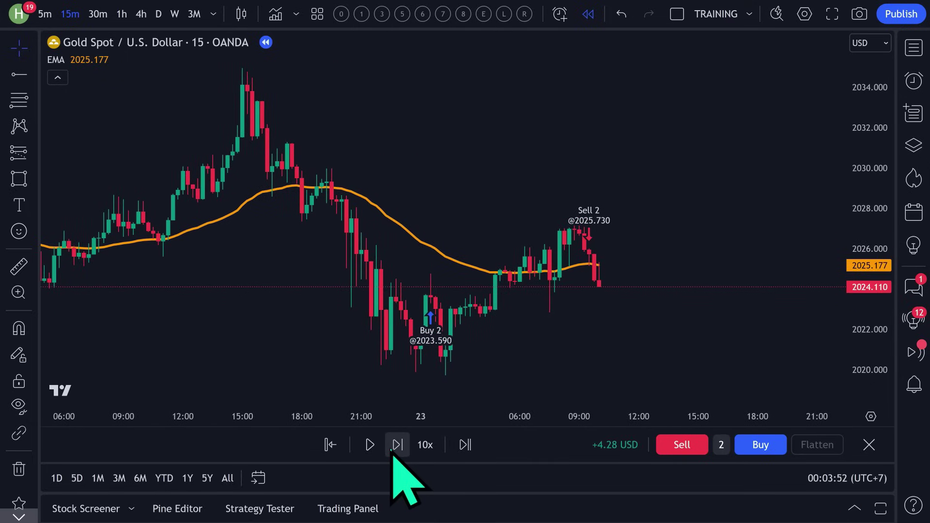
left_click(393, 448)
left_click(393, 448)
left_click(393, 448)
left_click(393, 448)
left_click(393, 448)
left_click(394, 448)
left_click(393, 448)
left_click(394, 448)
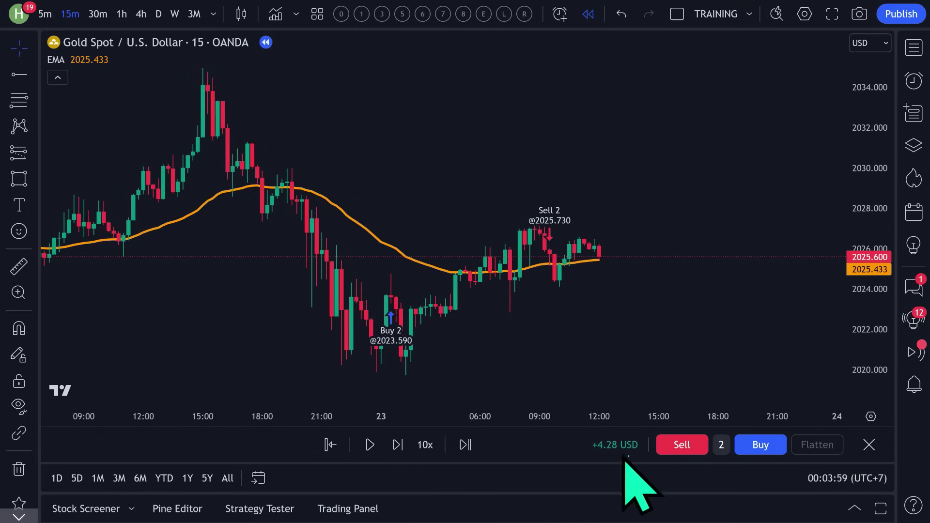
left_click(671, 453)
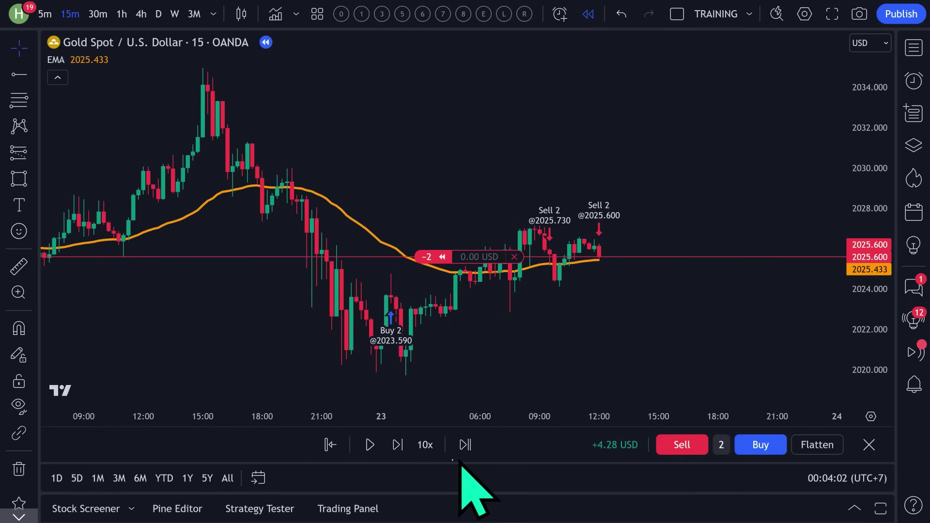
left_click(397, 448)
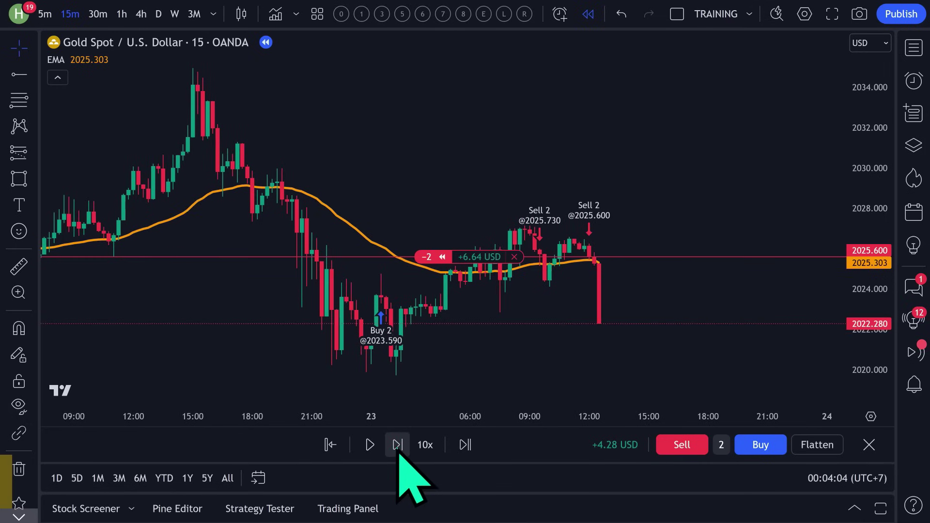
left_click(821, 449)
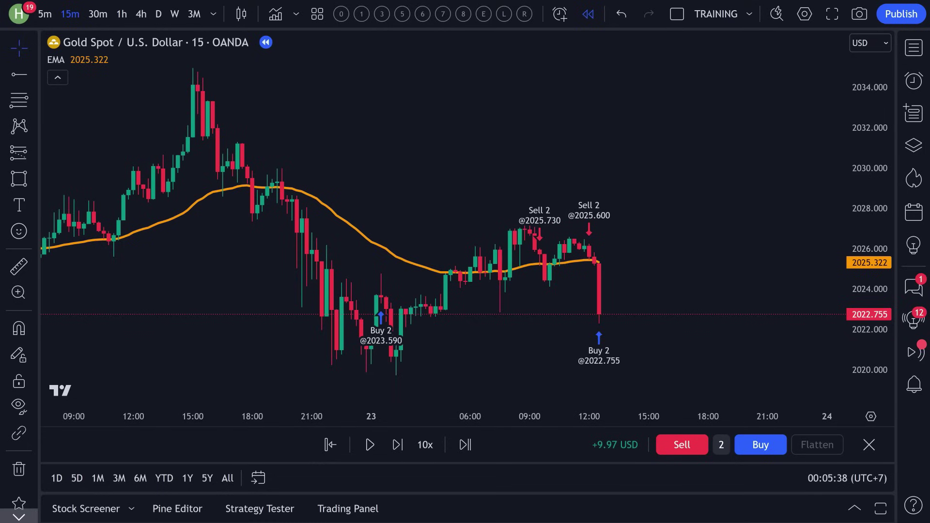
Restart the gold replay from an earlier bar on the 22nd near 2029.27 and step forward four bars.
left_click(330, 444)
left_click(173, 250)
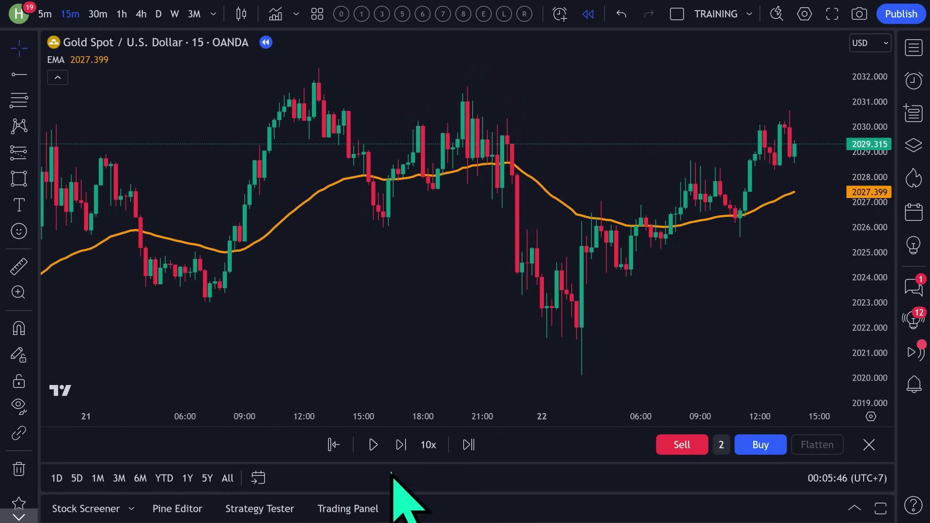
left_click(401, 445)
left_click(401, 445)
left_click(401, 445)
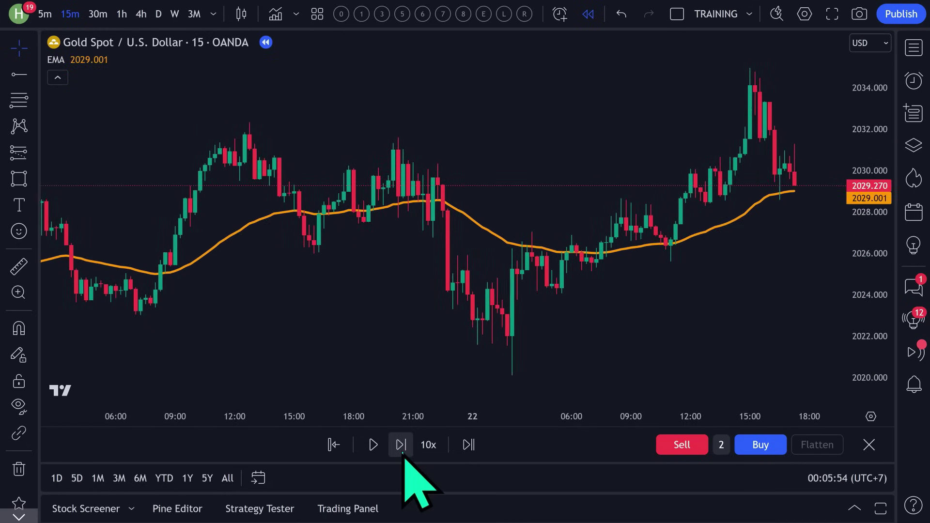
left_click(401, 445)
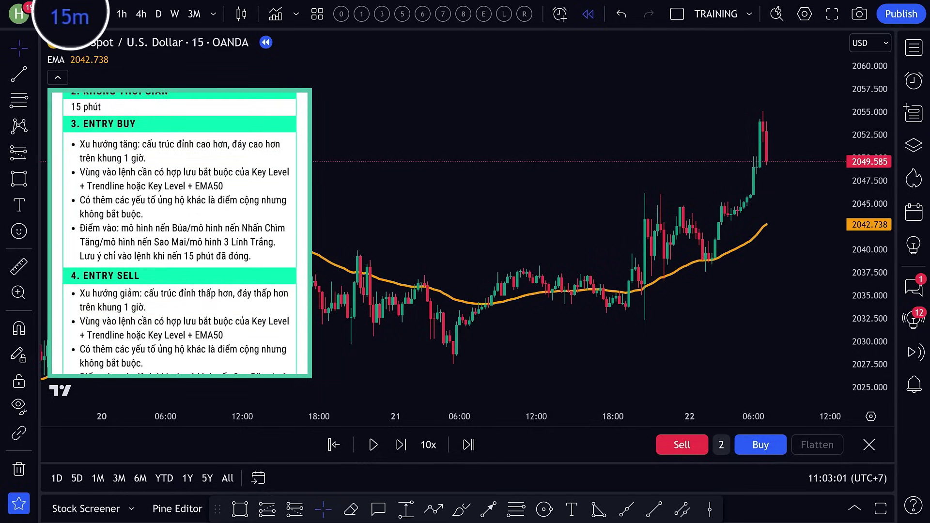
Switch the gold replay chart to 1-hour candles by typing 60.
type("60")
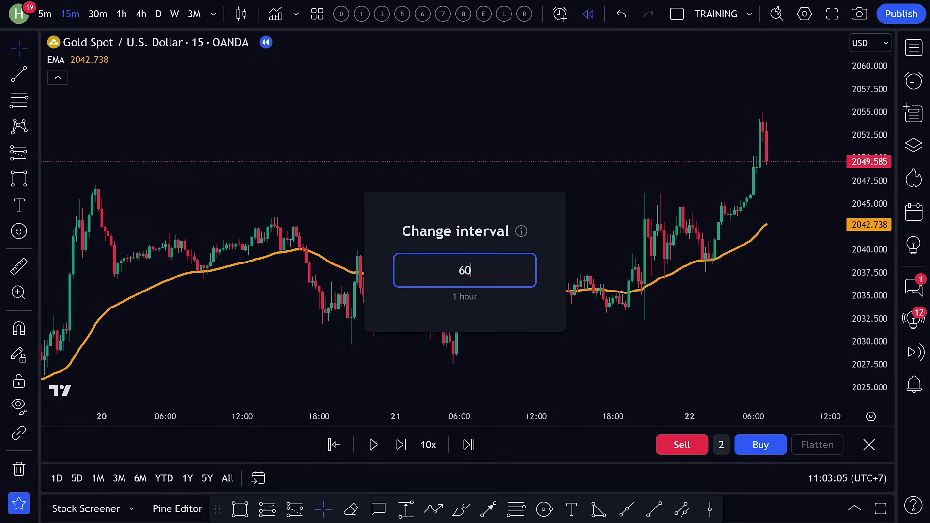
key("Return")
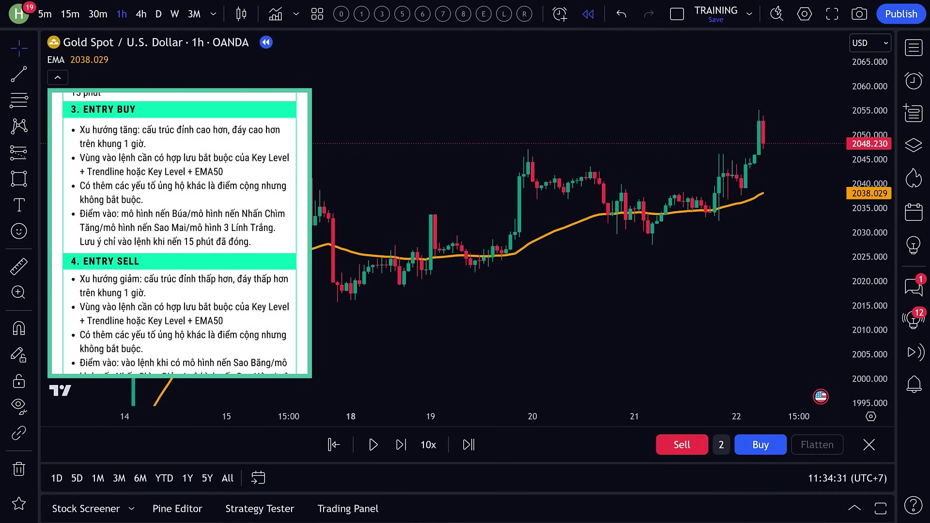
Return to 15-minute candles and draw a rectangle key-level zone around 2044–2047.
left_click(70, 13)
scroll(687, 315, "down", 5)
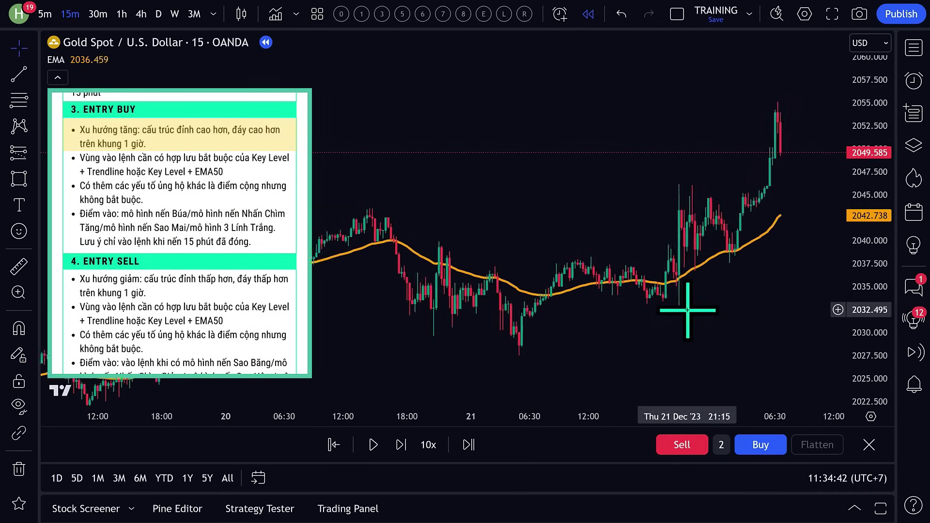
key("alt+shift+r")
left_click_drag(159, 176, 811, 197)
scroll(391, 264, "up", 3)
left_click_drag(343, 359, 736, 112)
Draw two rising trendlines under price.
left_click_drag(188, 395, 747, 201)
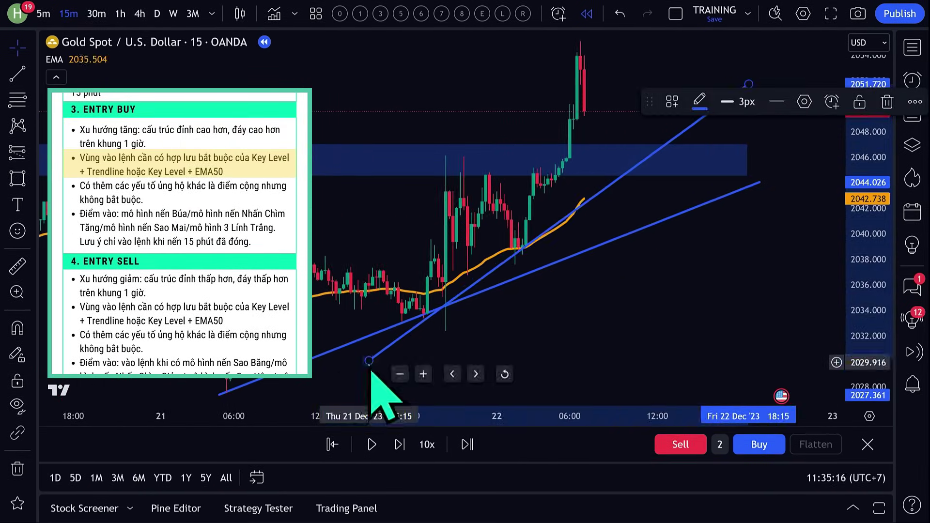
left_click_drag(888, 242, 888, 261)
scroll(841, 326, "up", 2)
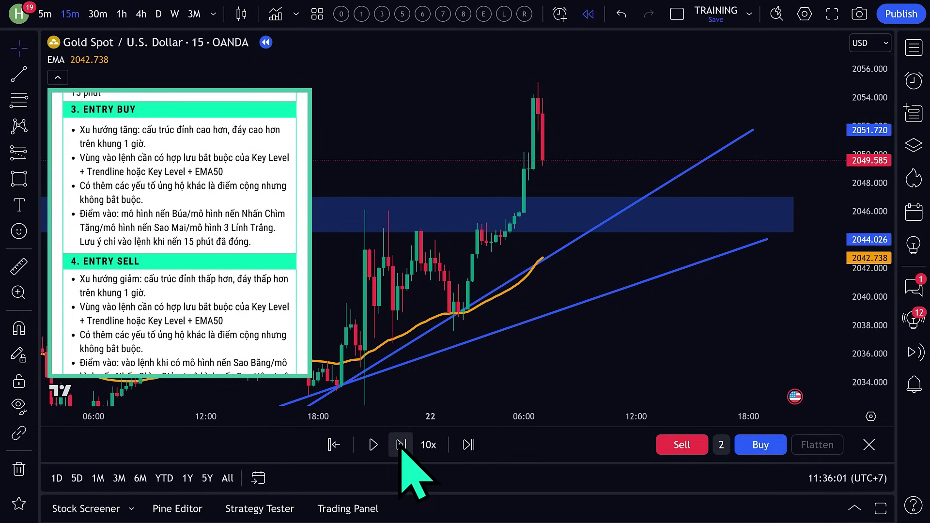
Step the replay forward twelve bars to the trendline and EMA pullback, then extend the upper trendline.
left_click(402, 445)
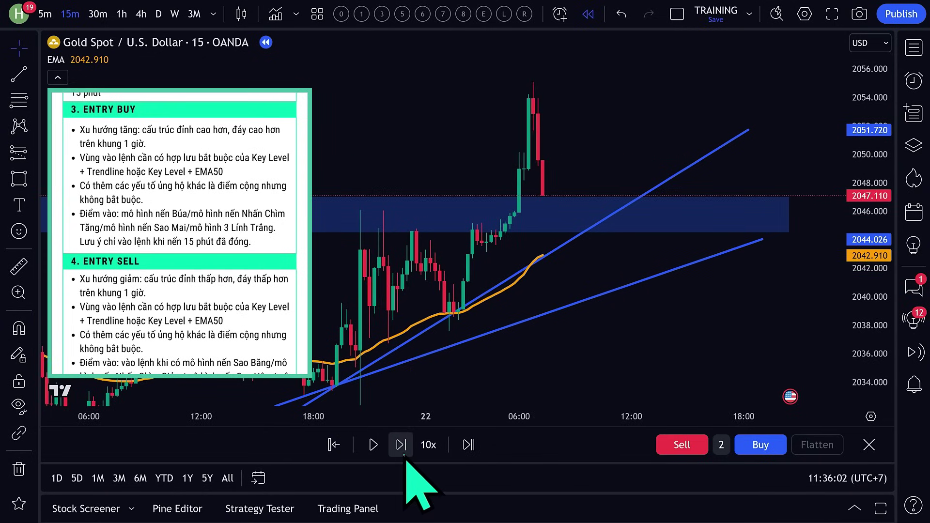
left_click(403, 446)
left_click(402, 446)
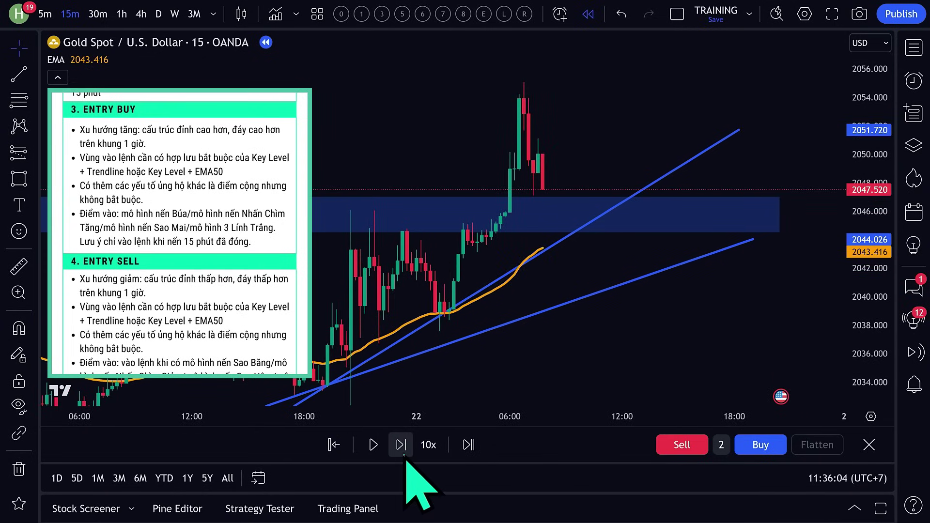
left_click(402, 445)
left_click(402, 445)
left_click(402, 446)
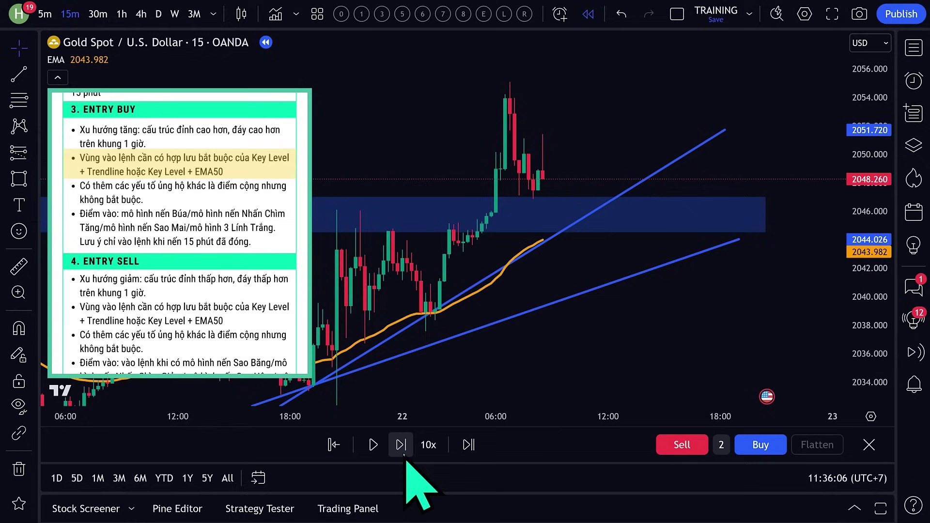
left_click(402, 446)
left_click(403, 451)
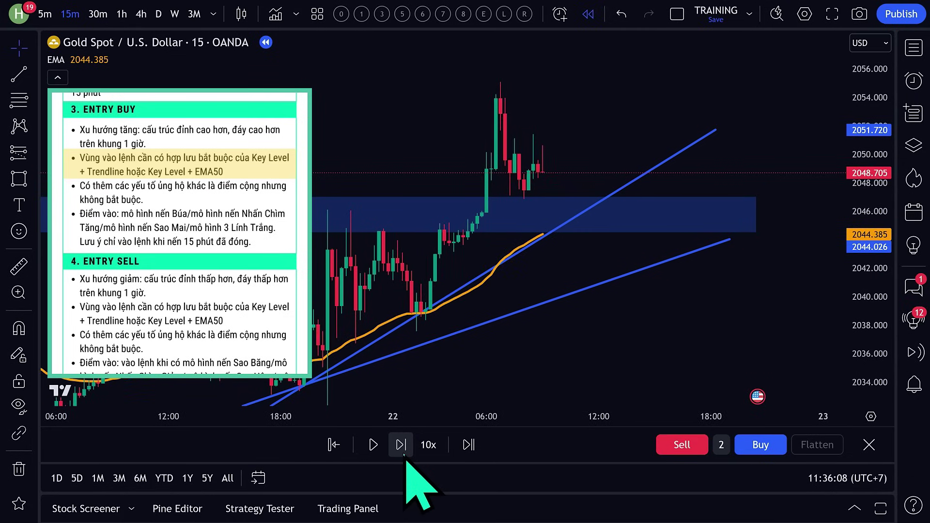
left_click(403, 450)
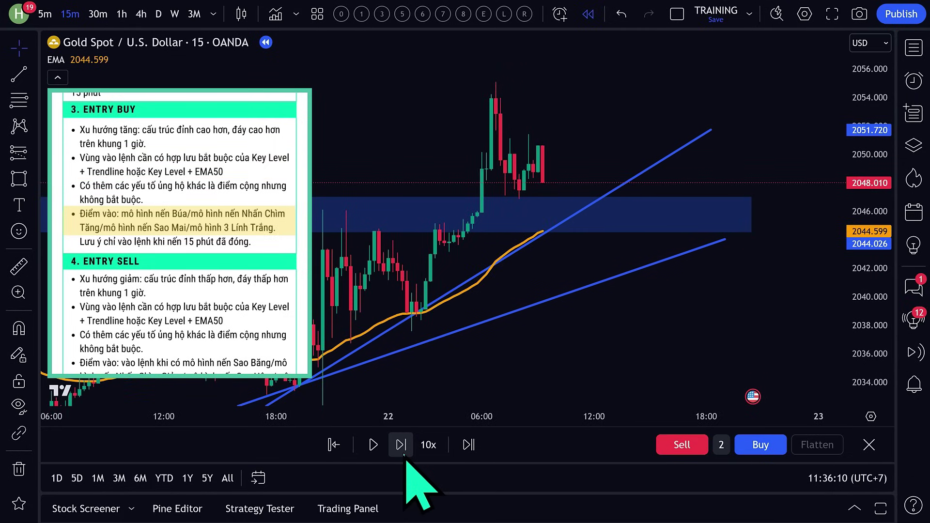
left_click(403, 451)
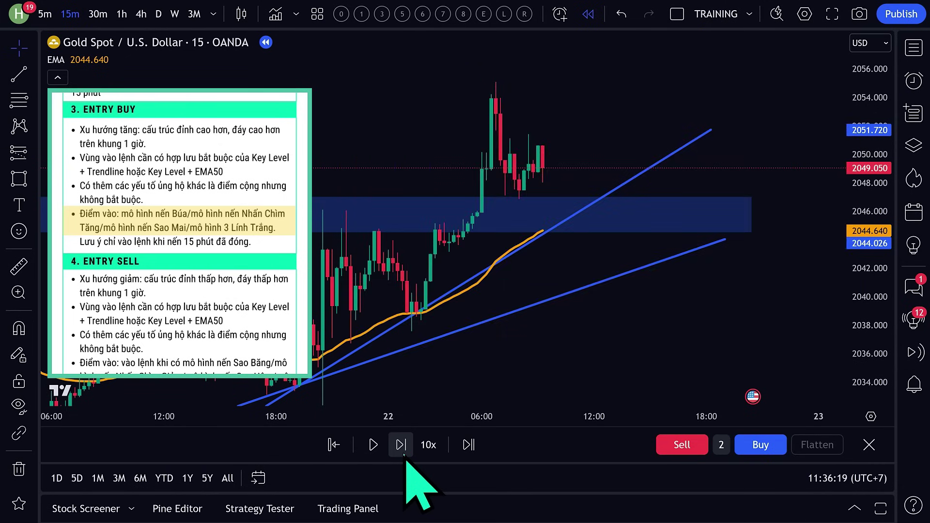
left_click(401, 444)
left_click(401, 444)
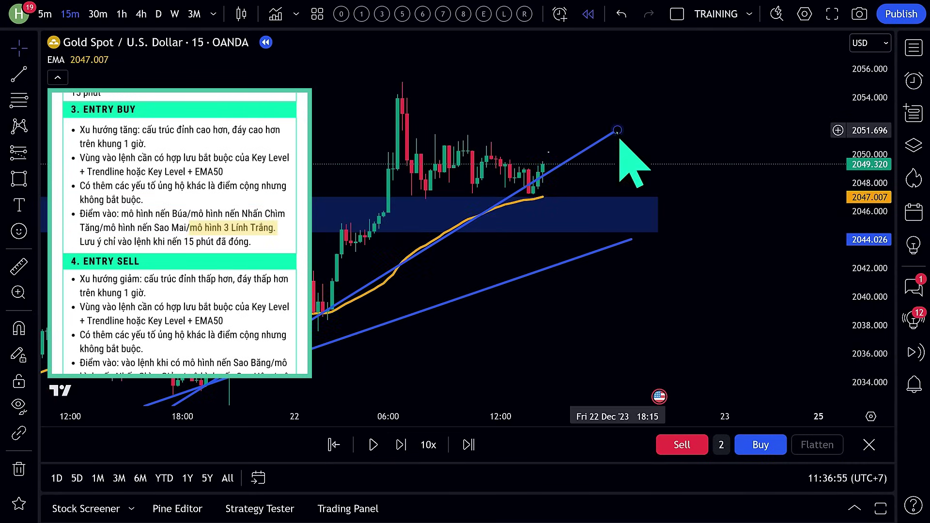
left_click_drag(617, 129, 673, 116)
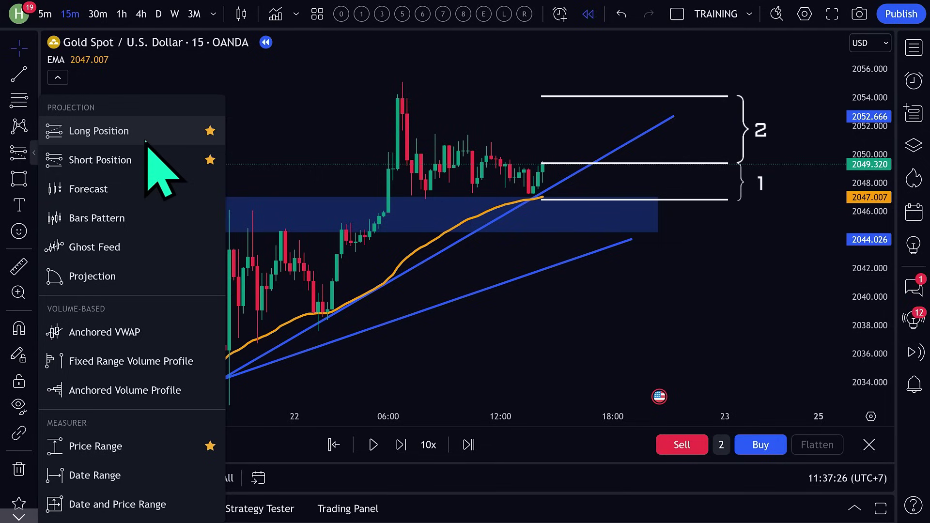
Place a long position with stop at 2046.542 and target at 2054.962.
left_click(145, 140)
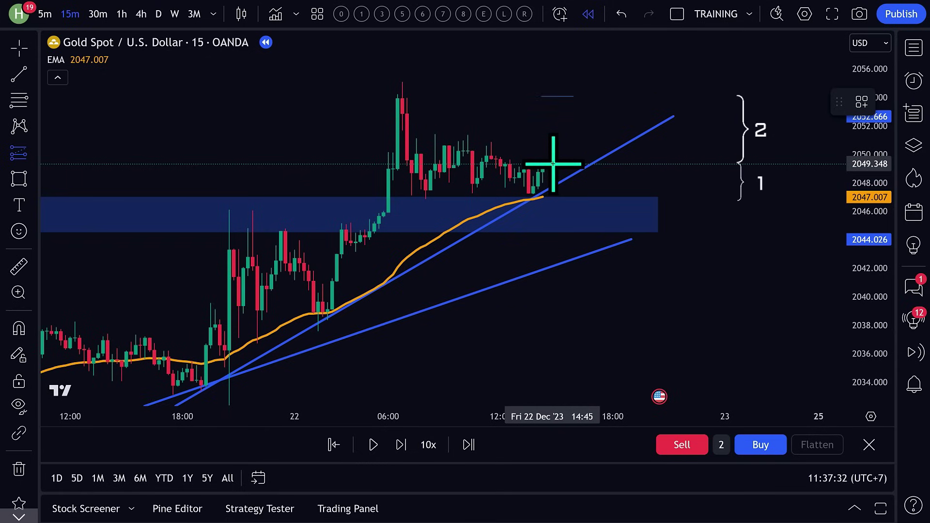
left_click(553, 164)
left_click_drag(555, 227, 555, 198)
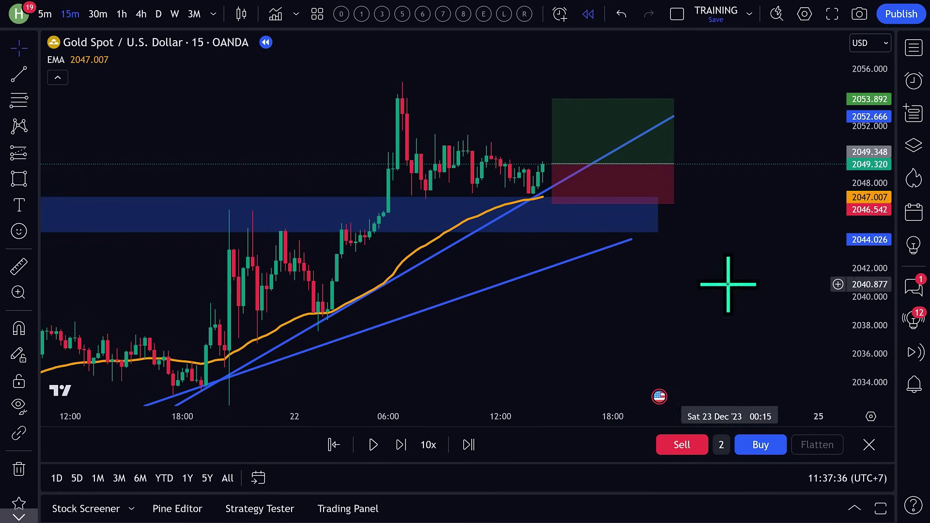
left_click_drag(539, 144, 537, 129)
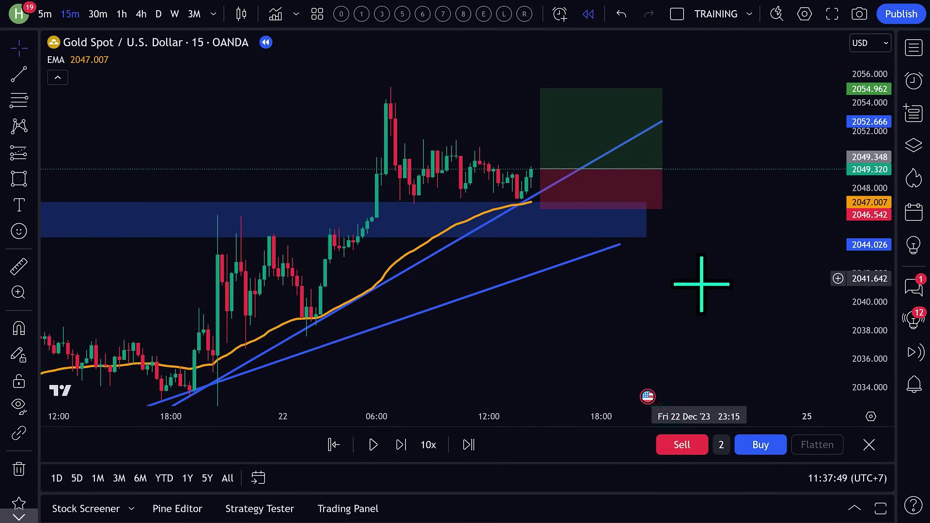
Step the replay forward three bars as price rises toward the target.
scroll(682, 324, "up", 1)
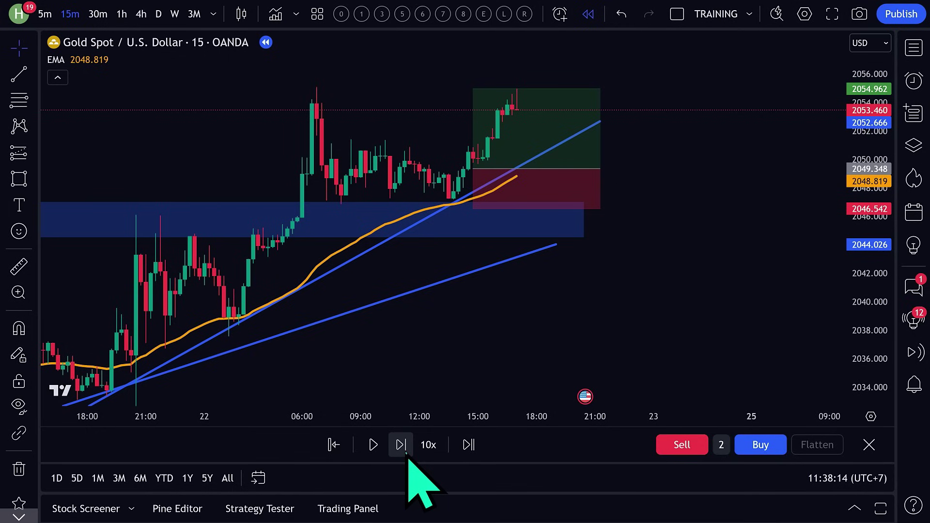
left_click(405, 451)
left_click(405, 452)
left_click(405, 451)
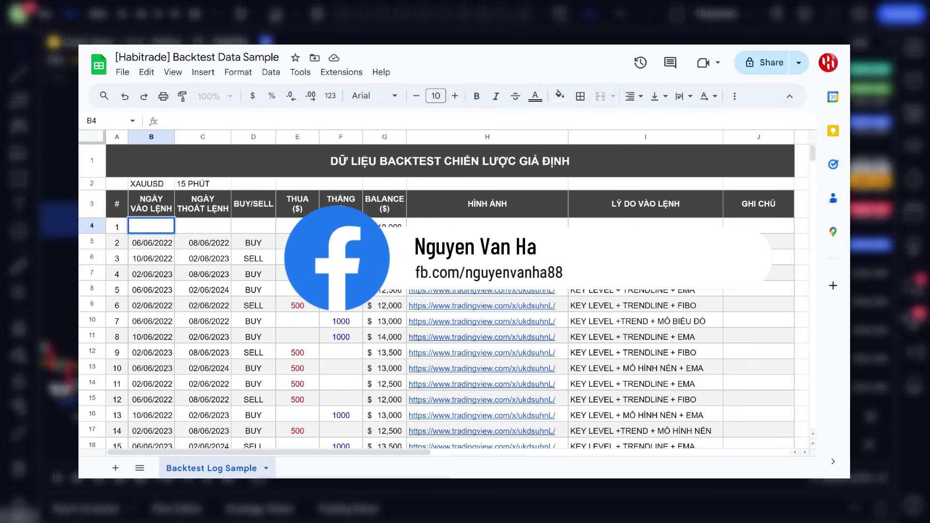
Enter trade 1's entry and exit date 22/12/2023, direction BUY and a 1000 win in row 4.
key("ctrl+semicolon")
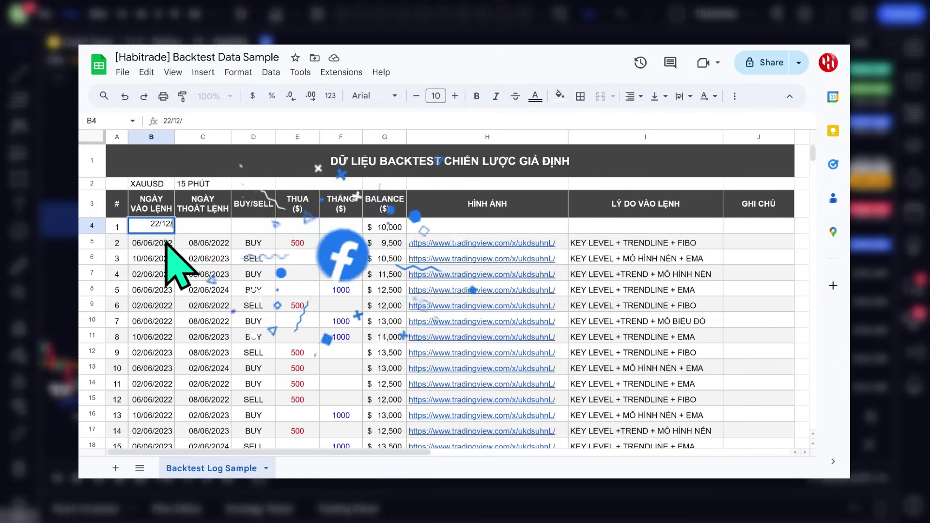
key("Tab")
key("ctrl+semicolon")
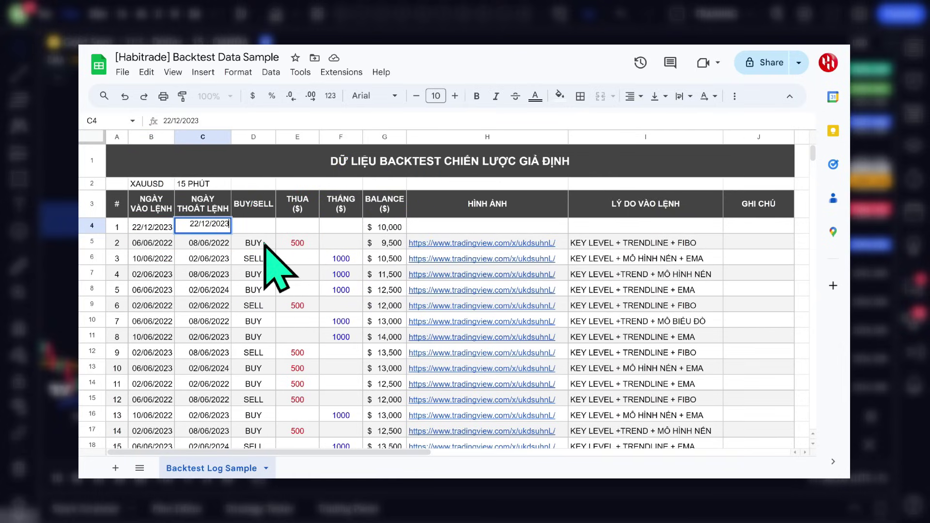
key("Tab")
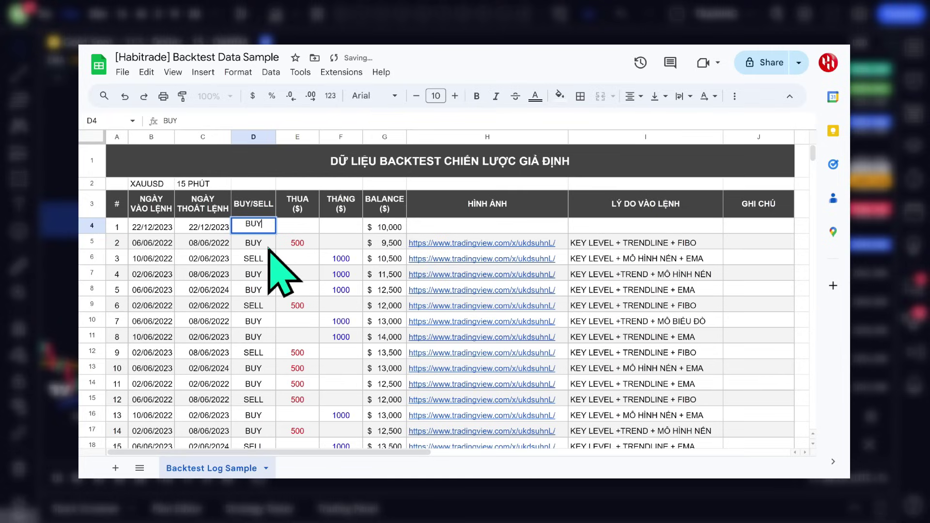
type("BUY")
key("Tab")
key("Tab")
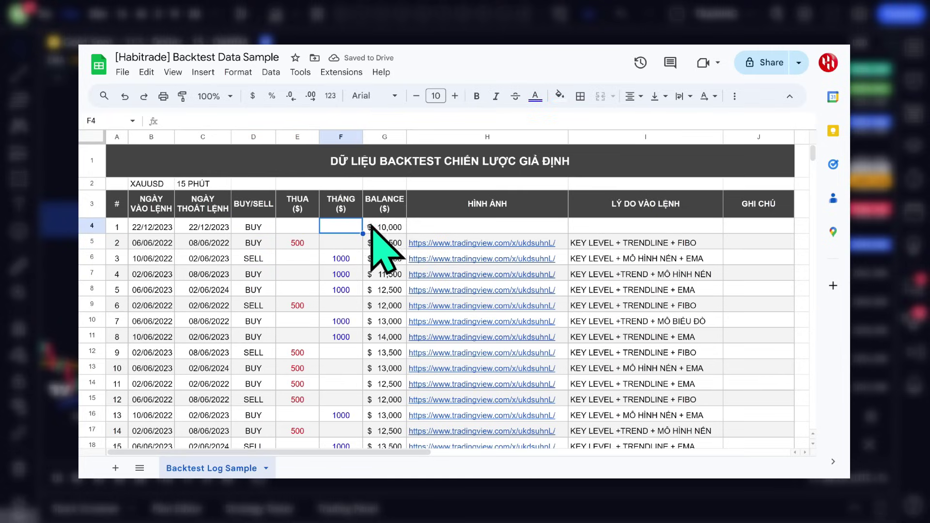
type("1")
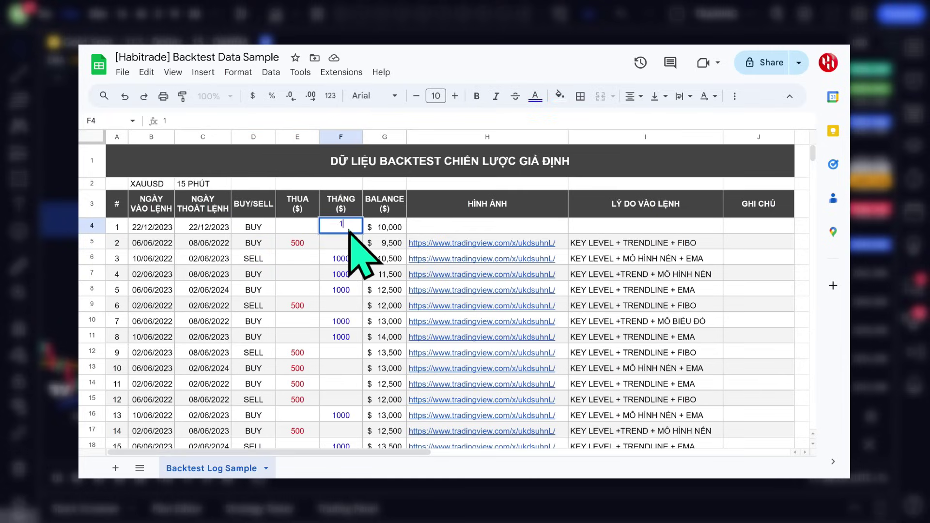
type("000")
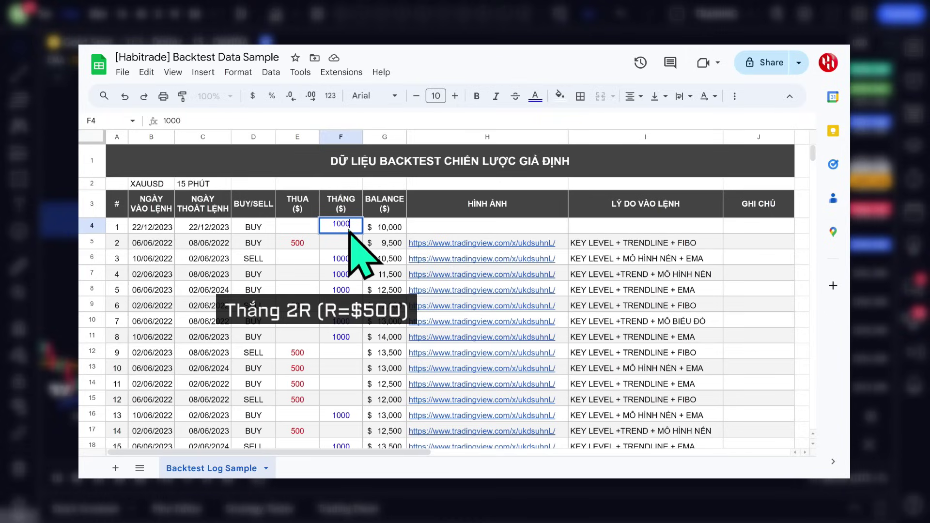
left_click(400, 231)
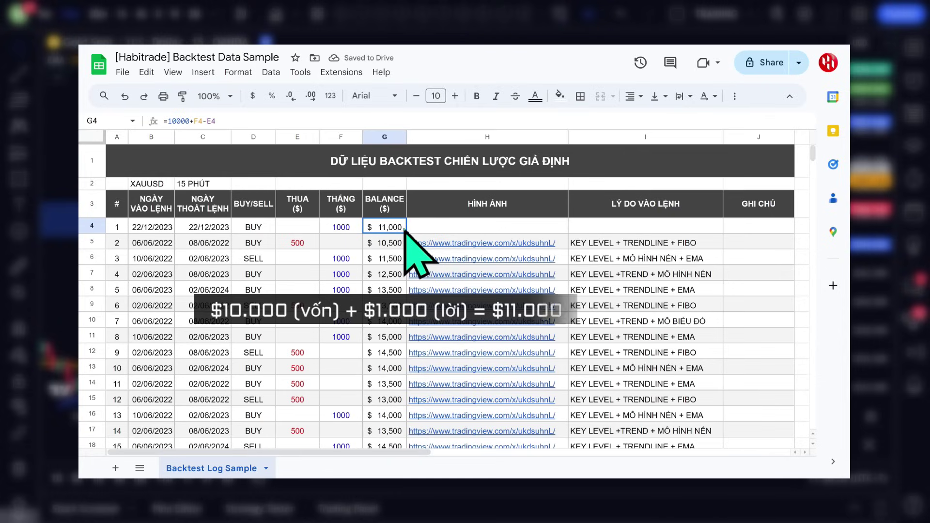
Paste the TradingView chart snapshot link into H4.
left_click(501, 228)
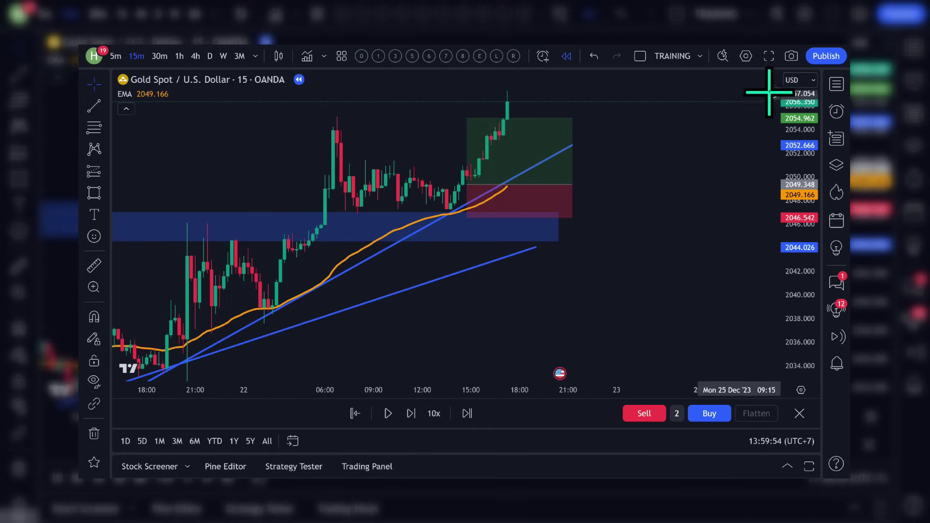
left_click(792, 57)
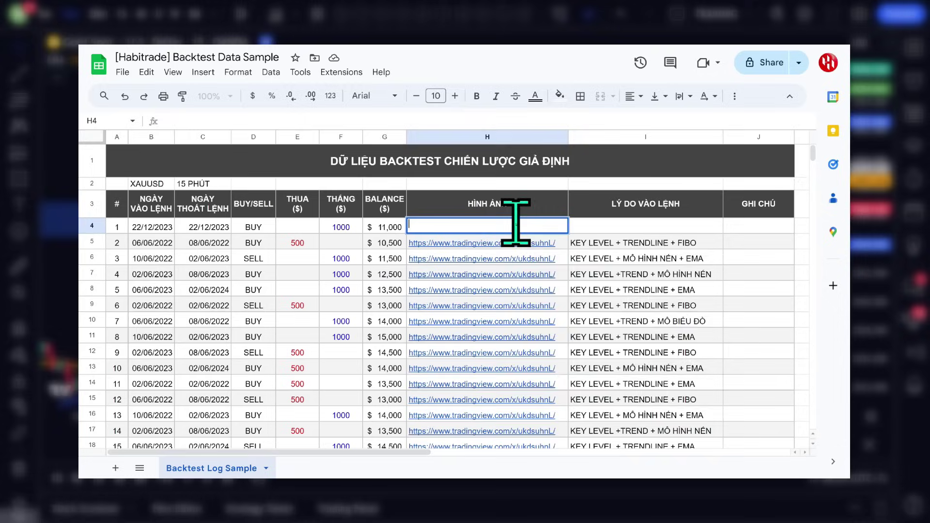
right_click(515, 224)
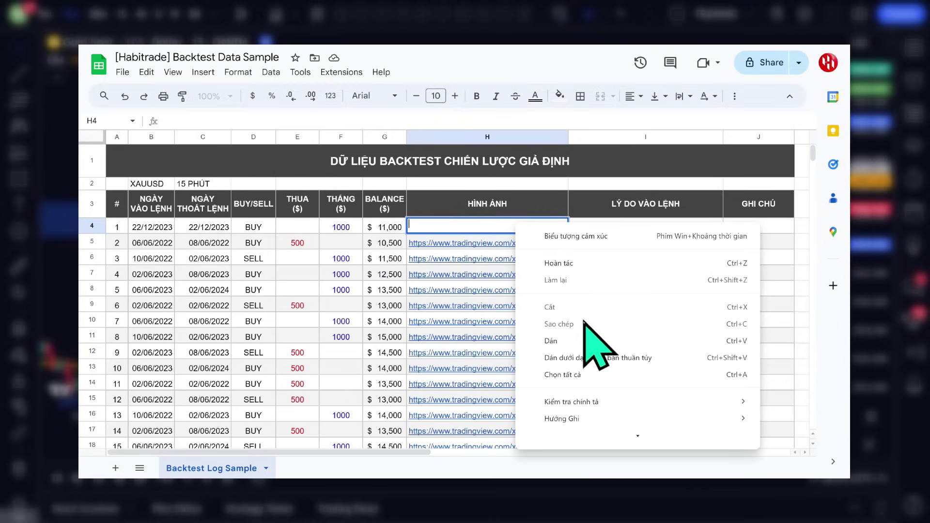
left_click(582, 339)
key("Tab")
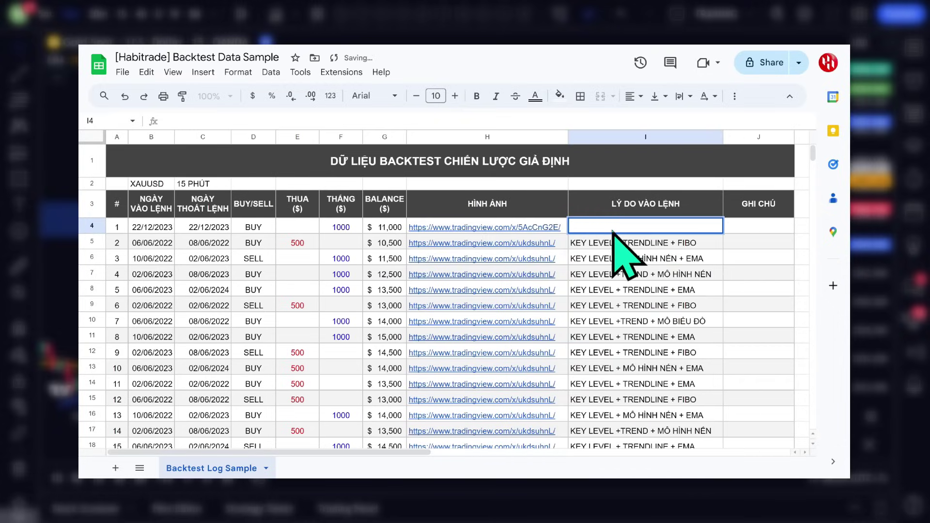
Enter the reason 'KEY LEVEL + TRENDLINE + EMA + MÔ HÌNH NẾN' in I4 and move to the notes cell J4.
key("Caps_Lock")
type("KEY LEVEL")
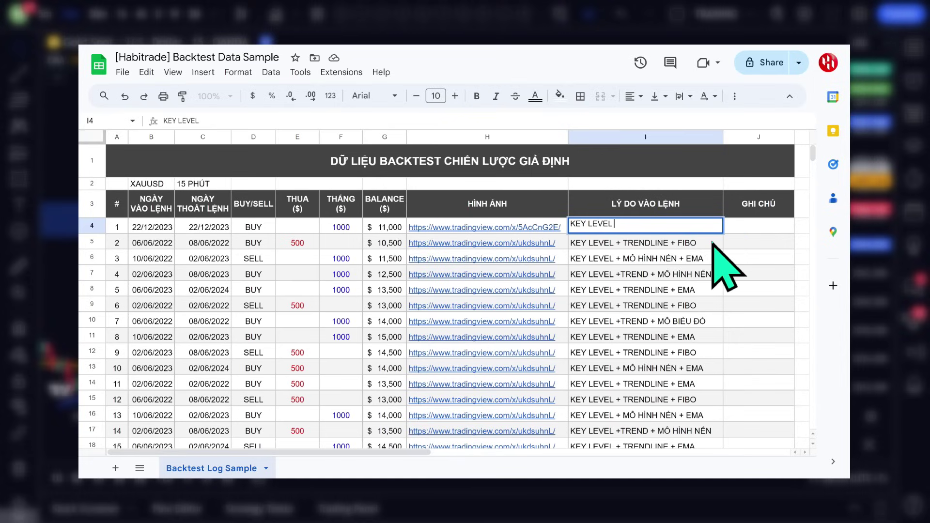
type(" + TRENDLINE + EMA + MÔ HÌNH NẾN")
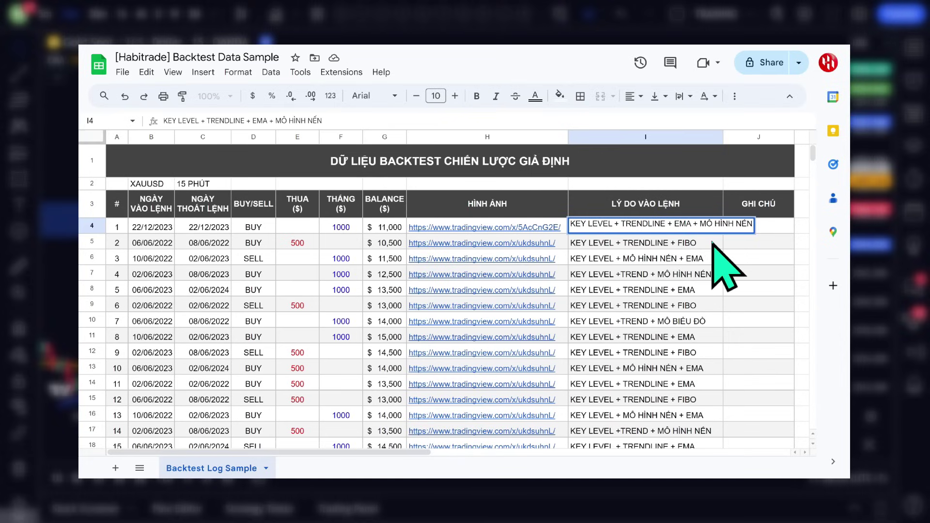
key("Tab")
double_click(758, 232)
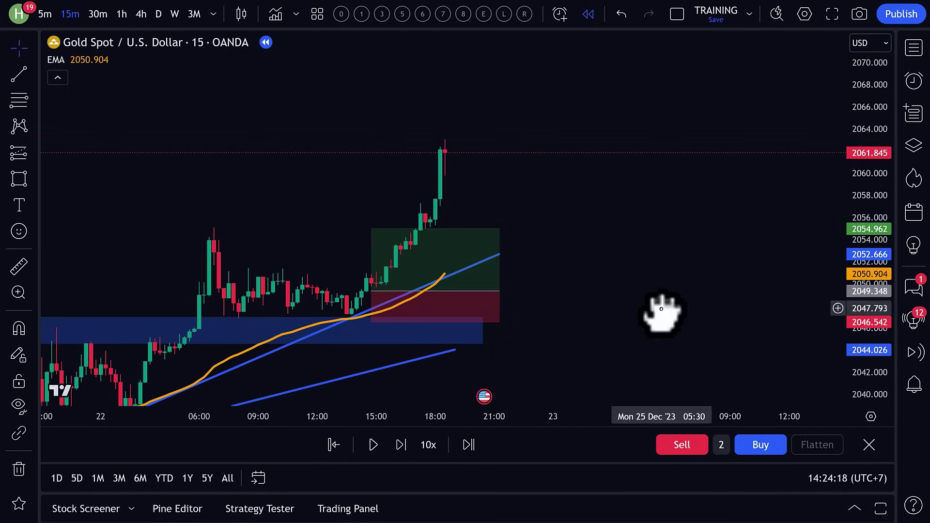
left_click(401, 445)
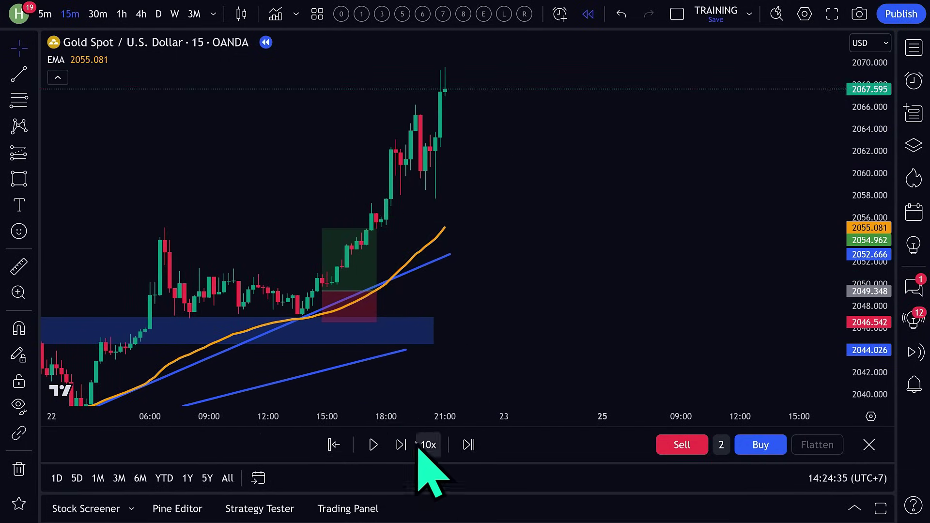
Extend the blue support zone and lower trendline, delete the short upper trendline, and step forward.
left_click(400, 444)
left_click_drag(380, 329, 602, 303)
left_click_drag(332, 349, 582, 326)
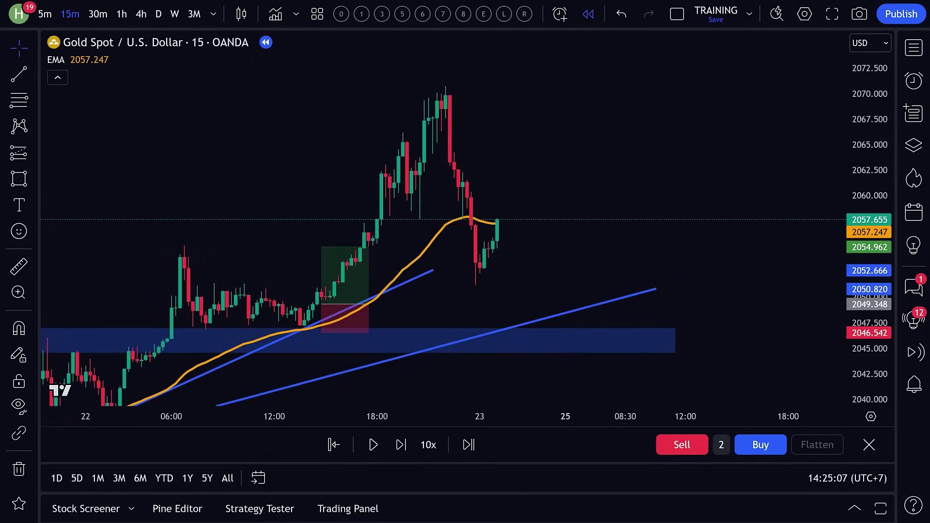
key("Delete")
left_click(401, 444)
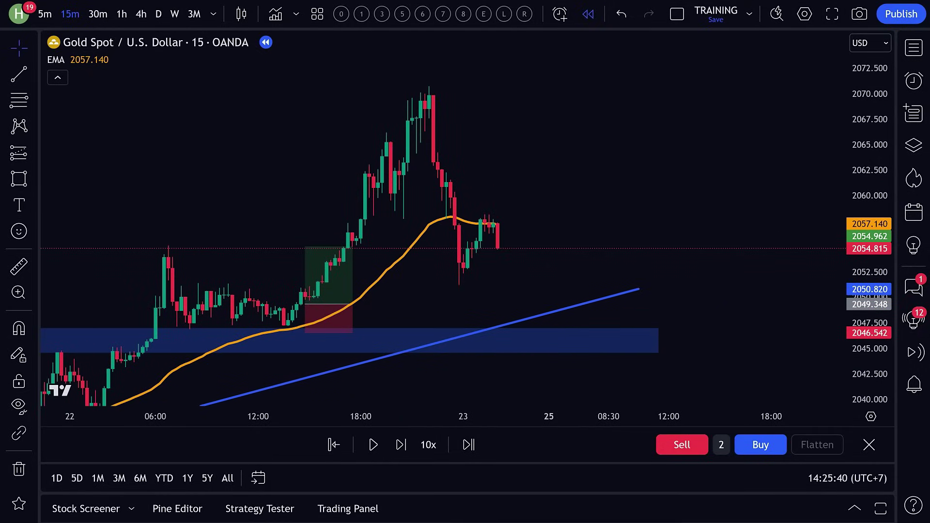
left_click(401, 444)
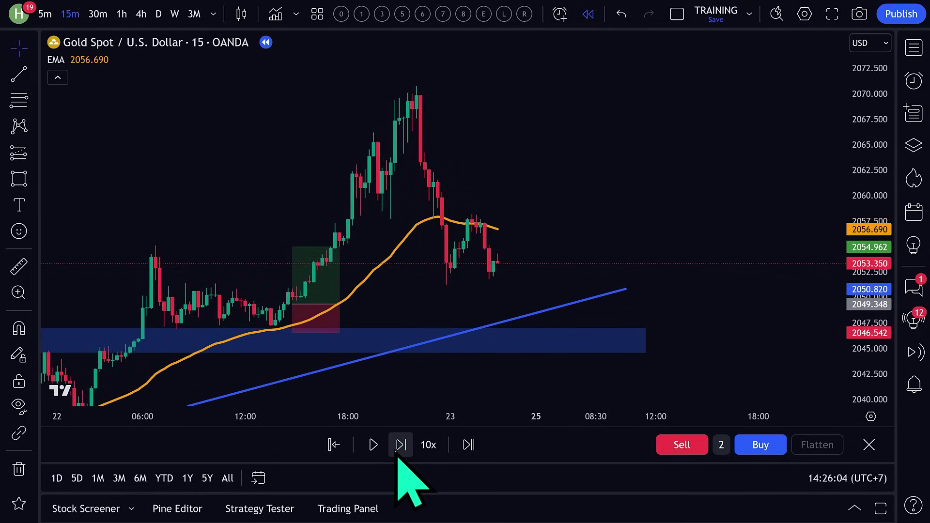
left_click(400, 444)
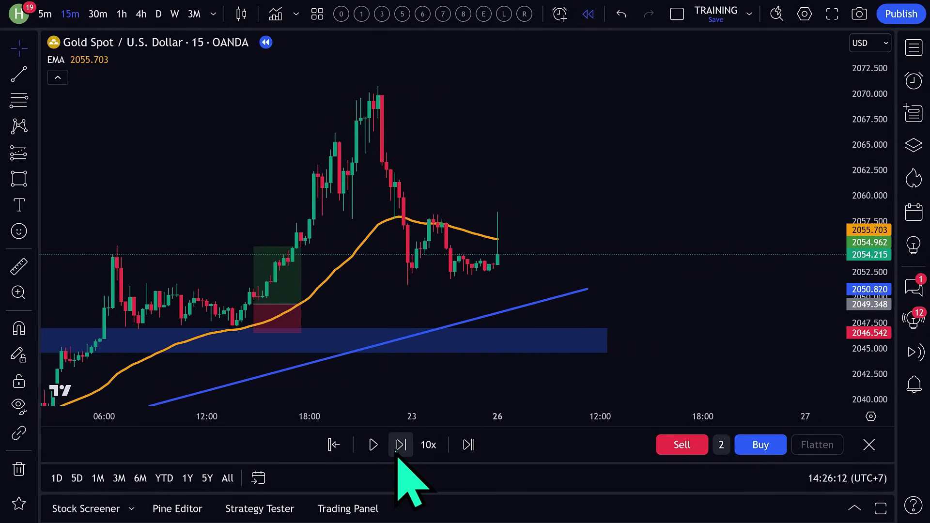
Draw a new support zone around 2053 and step the replay forward three bars.
left_click(18, 179)
left_click_drag(101, 260, 602, 275)
left_click(401, 444)
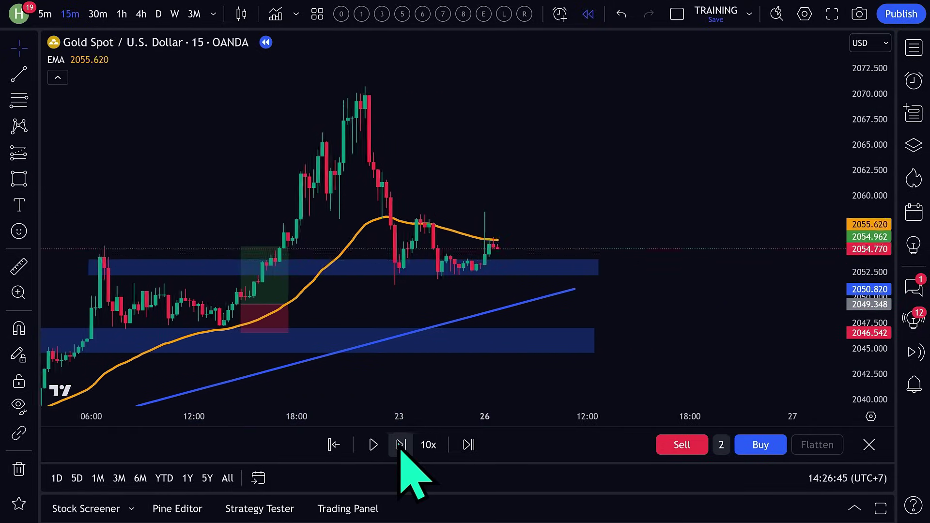
left_click(400, 444)
left_click(400, 445)
Place a long near 2057, replay until its target is hit, and copy the chart snapshot link.
left_click(21, 155)
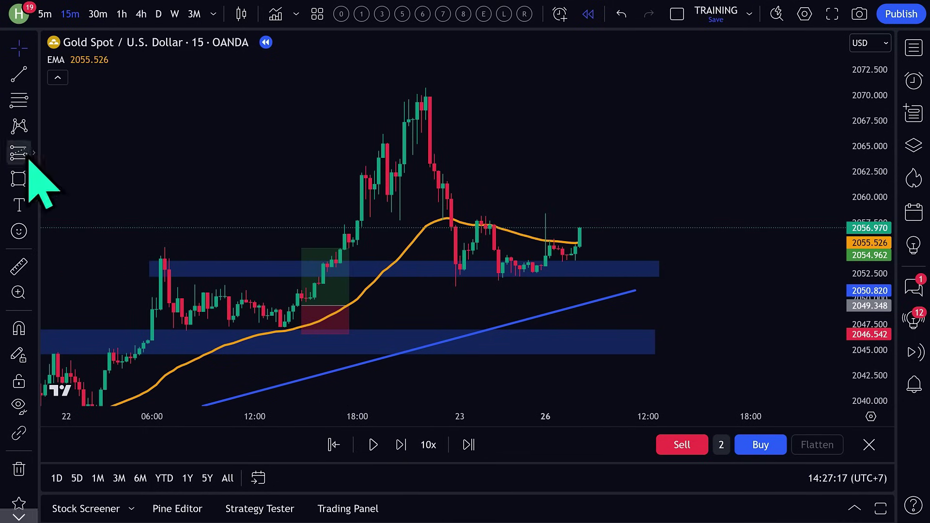
left_click(579, 228)
left_click_drag(580, 159, 588, 107)
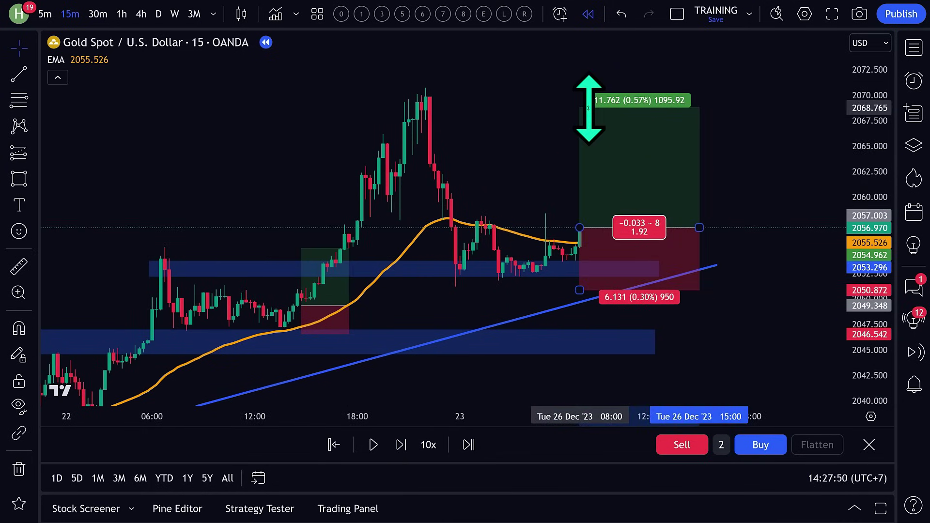
left_click(401, 445)
left_click(401, 444)
left_click(400, 444)
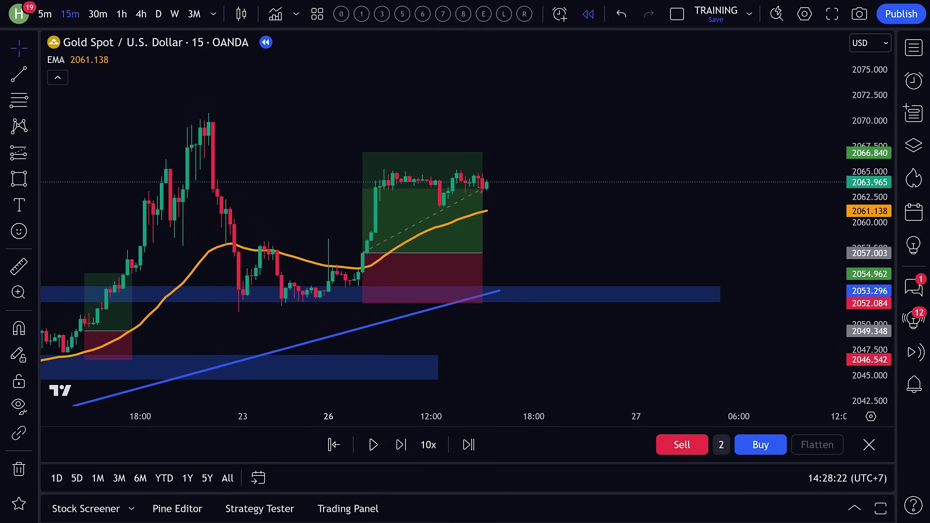
left_click(373, 445)
left_click(373, 445)
left_click(400, 444)
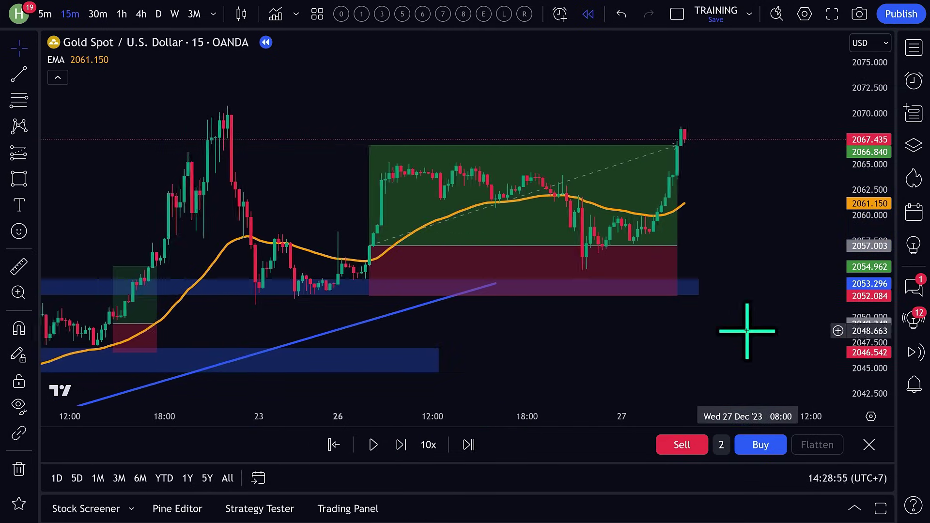
left_click(859, 14)
left_click(775, 109)
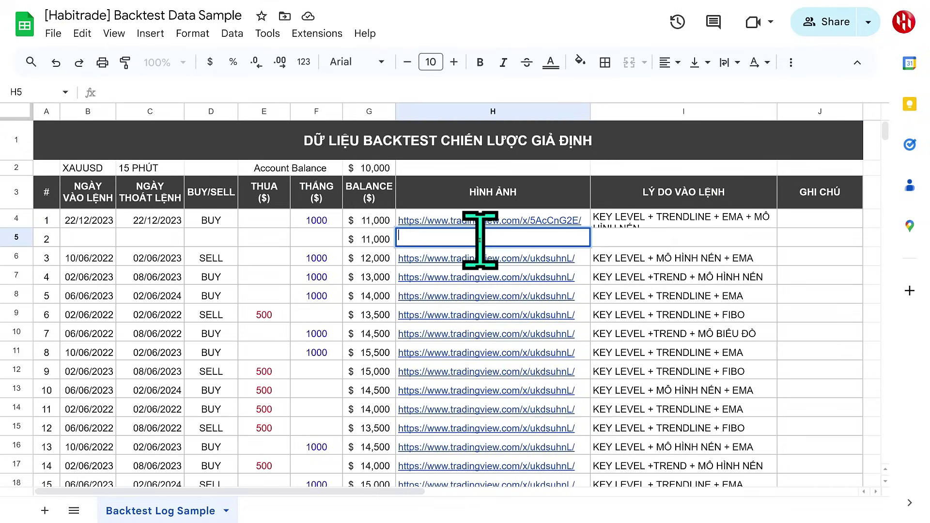
Paste the snapshot link into H5 and enter dates 23/12/2023 to 27/12/2023 with BUY.
type("https://www.tradingview.com/x/1Es0SNGB/")
key("Tab")
left_click(90, 242)
type("23/12/2023")
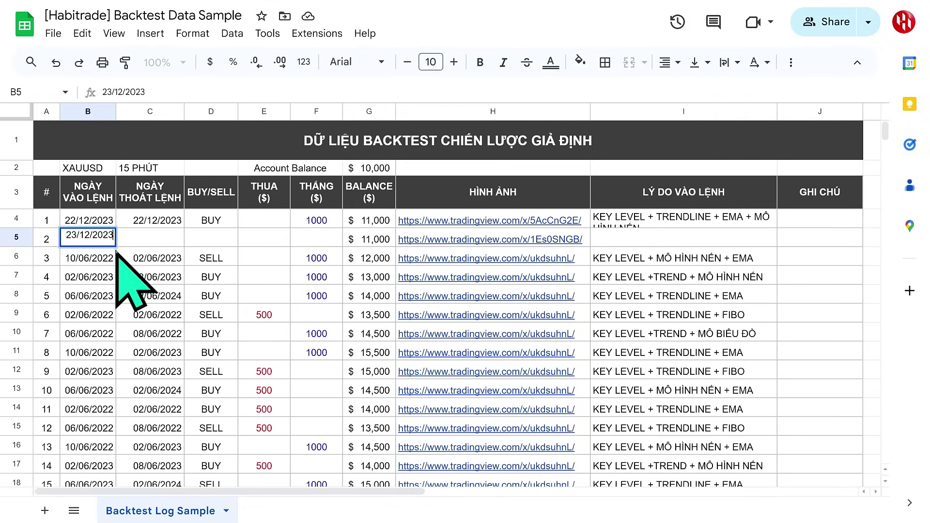
key("Tab")
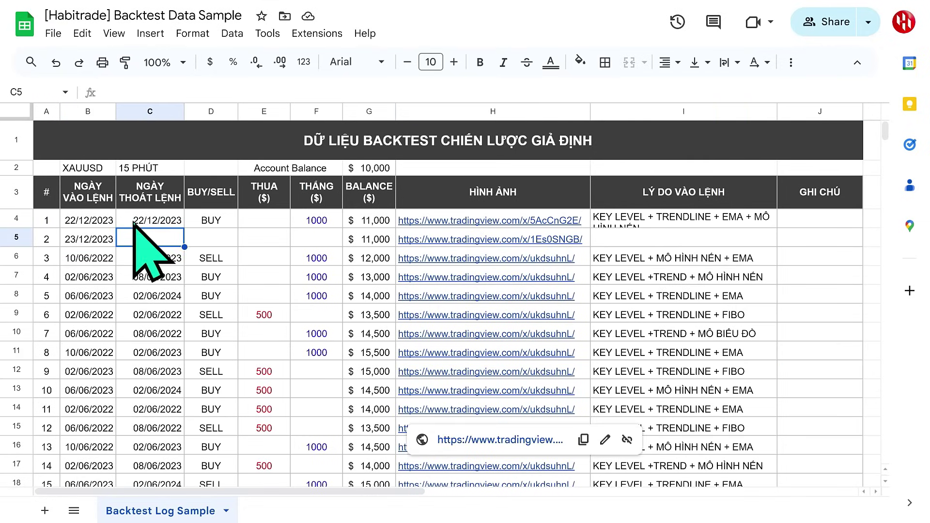
type("27/12/2023")
key("Tab")
key("Caps_Lock")
type("BUY")
Enter the 1000 win and reason 'KEY LEVEL + TRENDLINE + EMA + MÔ HÌNH NẾN' for trade 2.
left_click(315, 240)
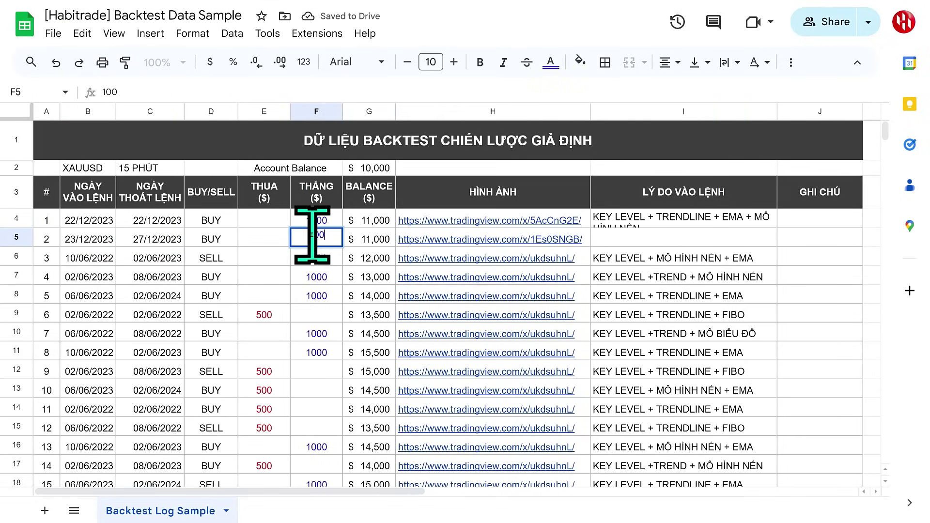
type("1000")
left_click(681, 239)
type("KEY LEVEL + TRENDLINE + EMA + MÔ HÌNH NẾN")
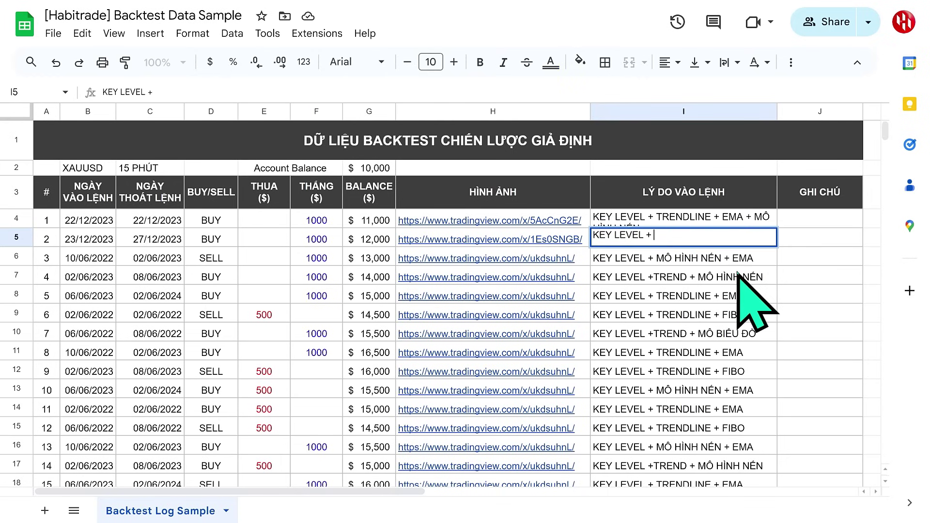
key("Return")
key("Tab")
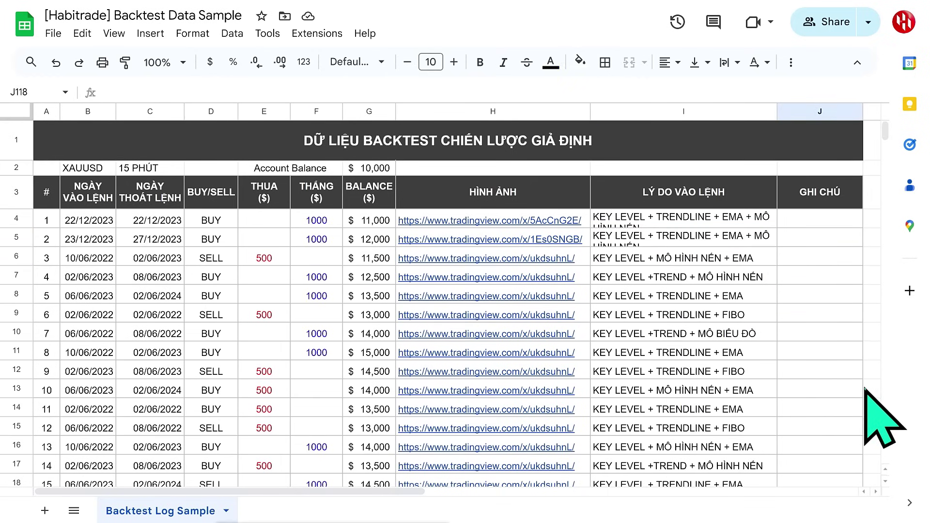
Scroll down to the performance statistics and equity chart around row 104.
scroll(864, 389, "down", 5)
scroll(864, 389, "down", 13)
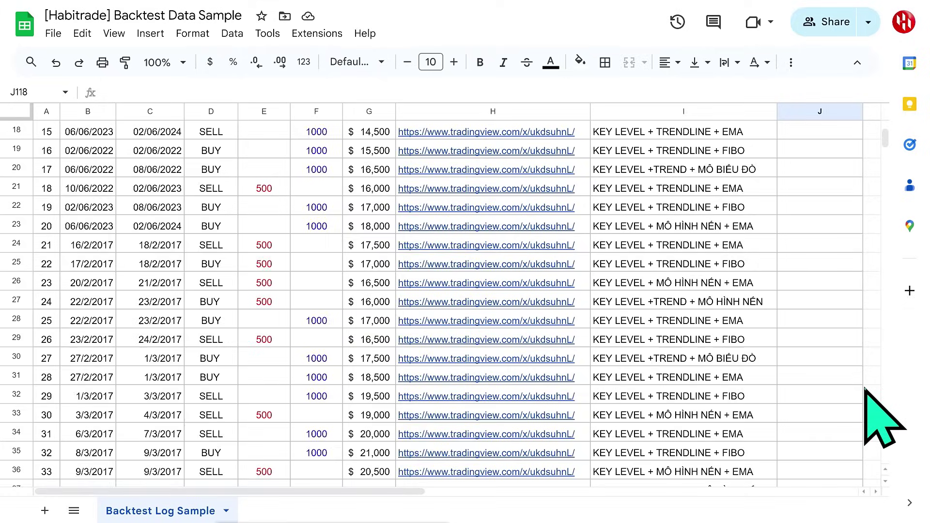
scroll(864, 389, "down", 13)
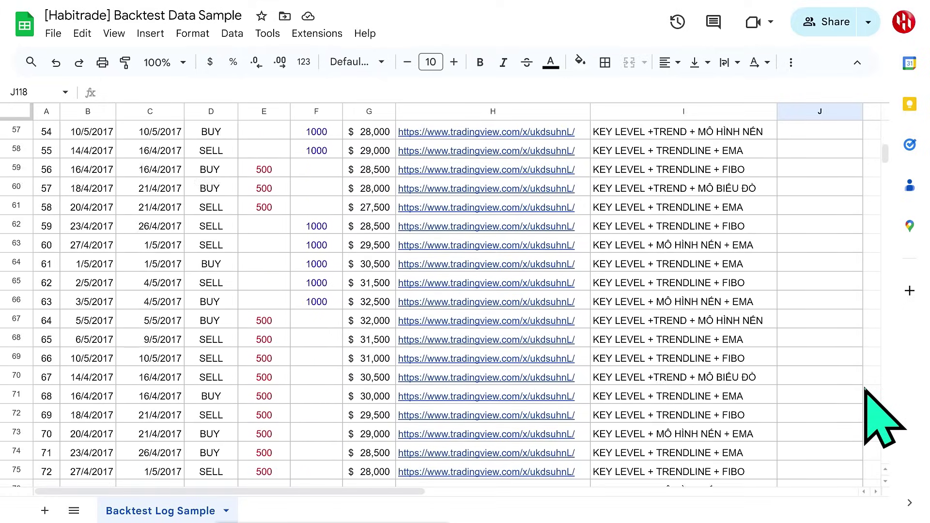
scroll(864, 389, "down", 6)
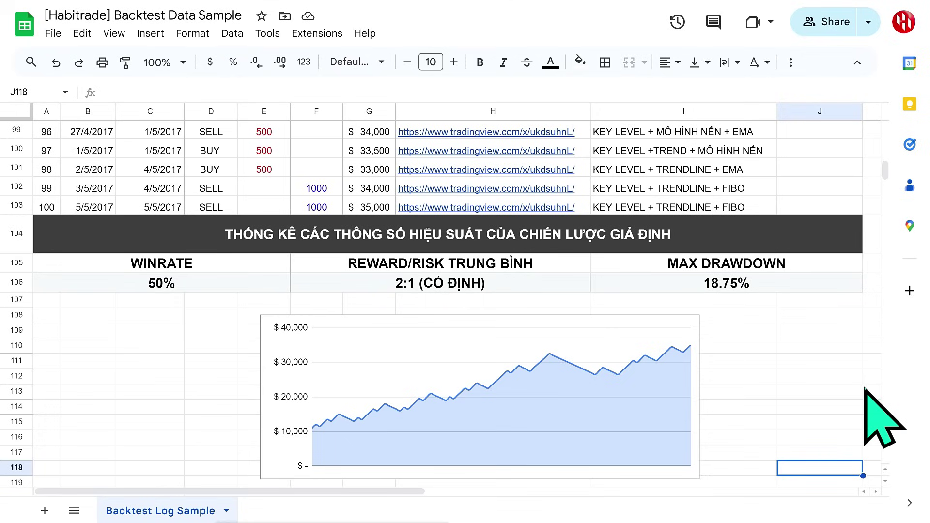
Inspect the winrate, average reward/risk and max drawdown formulas and the equity chart.
left_click(242, 290)
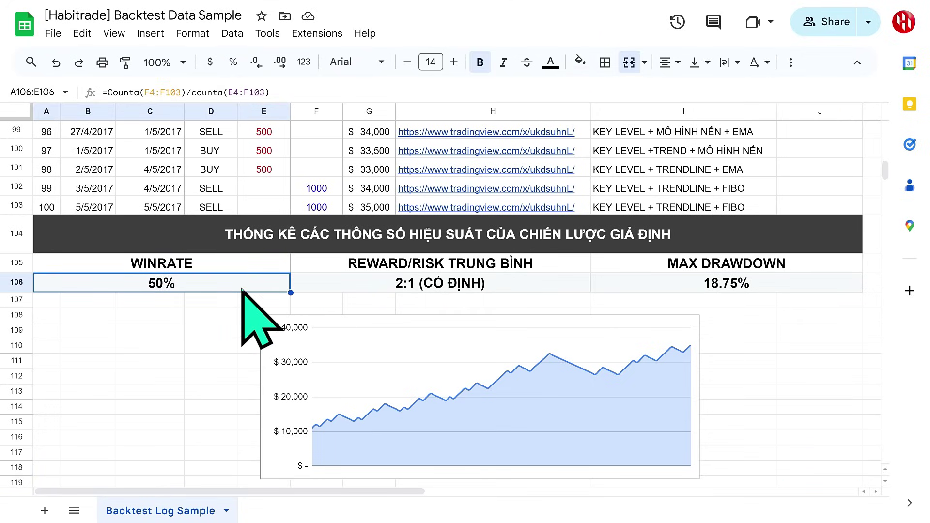
left_click(538, 290)
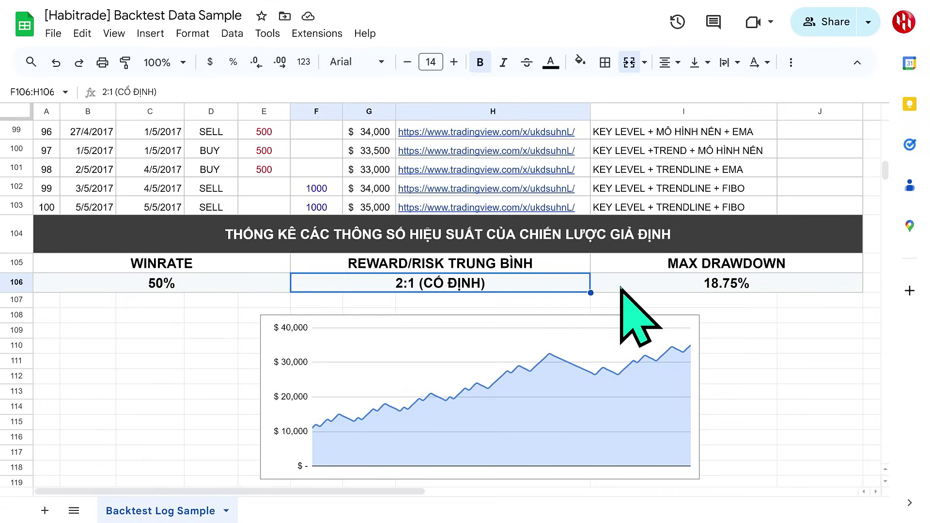
left_click(781, 289)
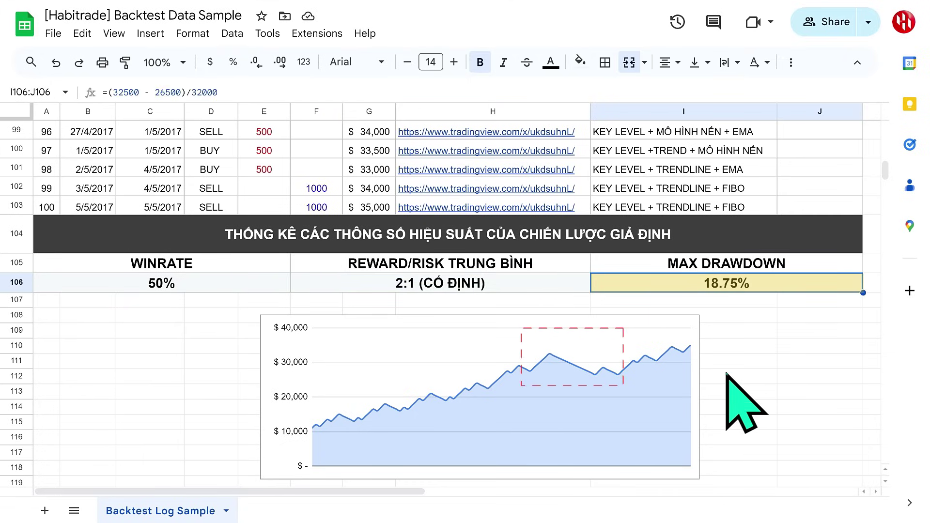
left_click(554, 369)
mouse_move(551, 363)
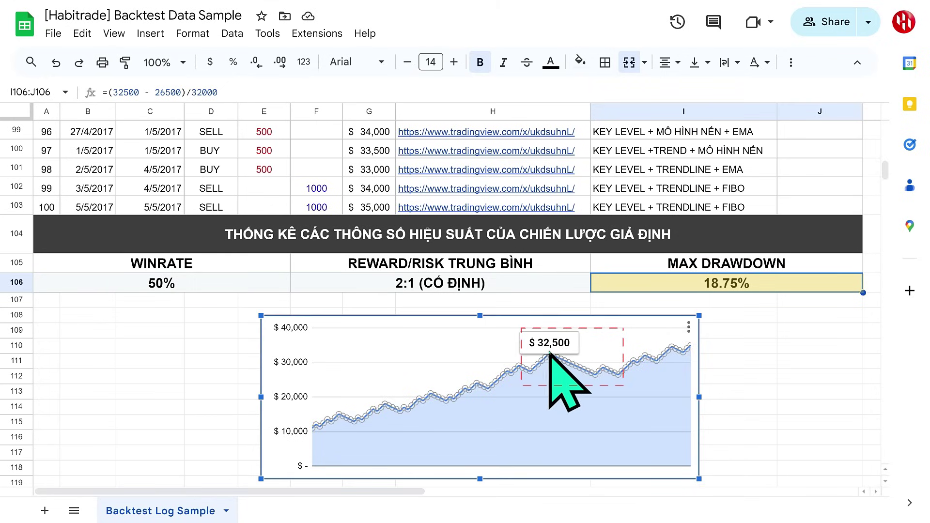
mouse_move(618, 376)
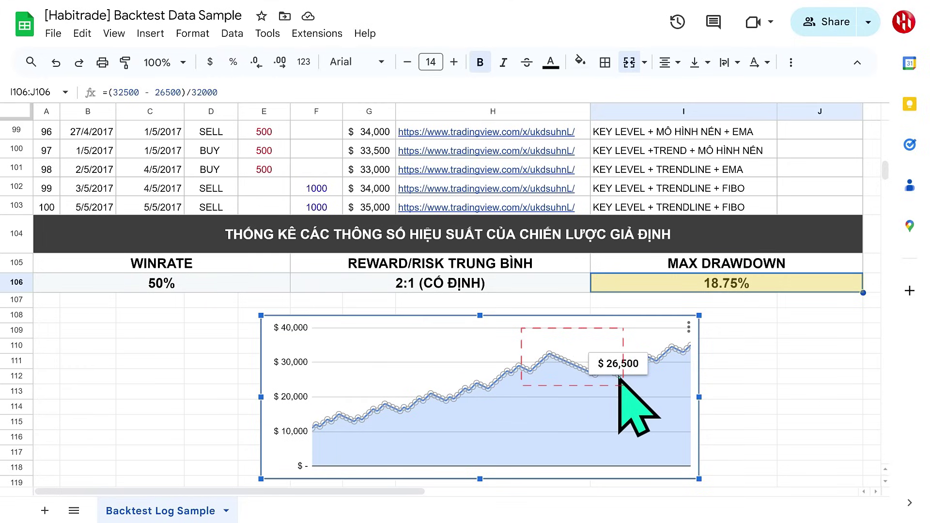
Change the max drawdown divisor in I106 from 32000 to 32500.
double_click(741, 286)
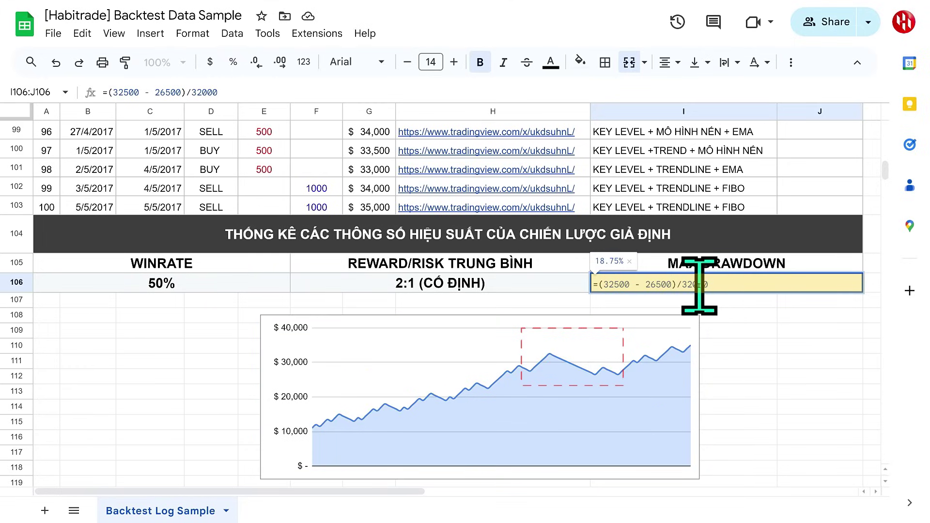
key("BackSpace")
type("5")
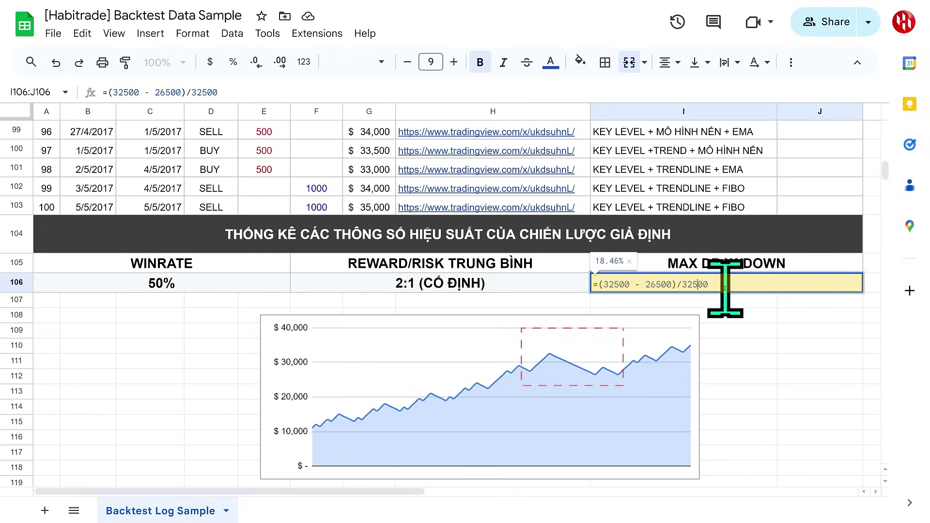
key("Return")
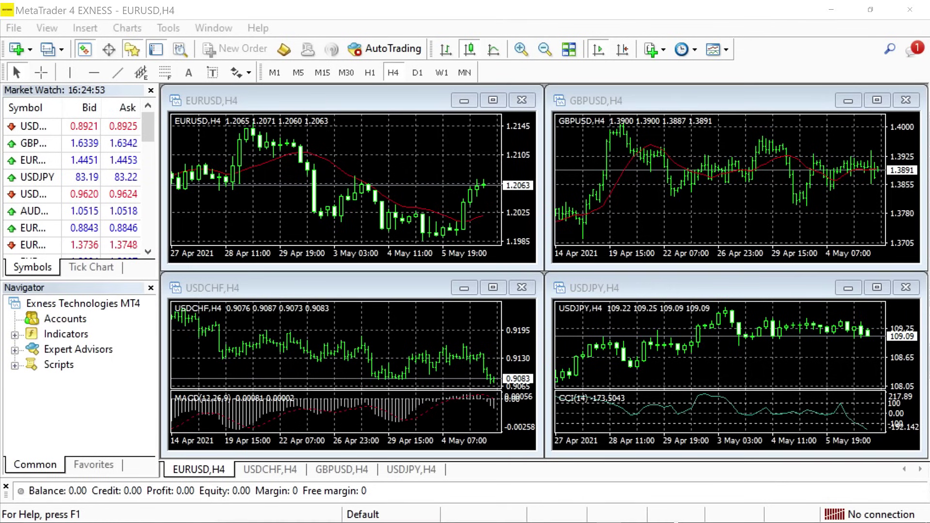
Log in to the Exness trade account on the Exness-Trial8 server with the account login and password.
left_click(13, 28)
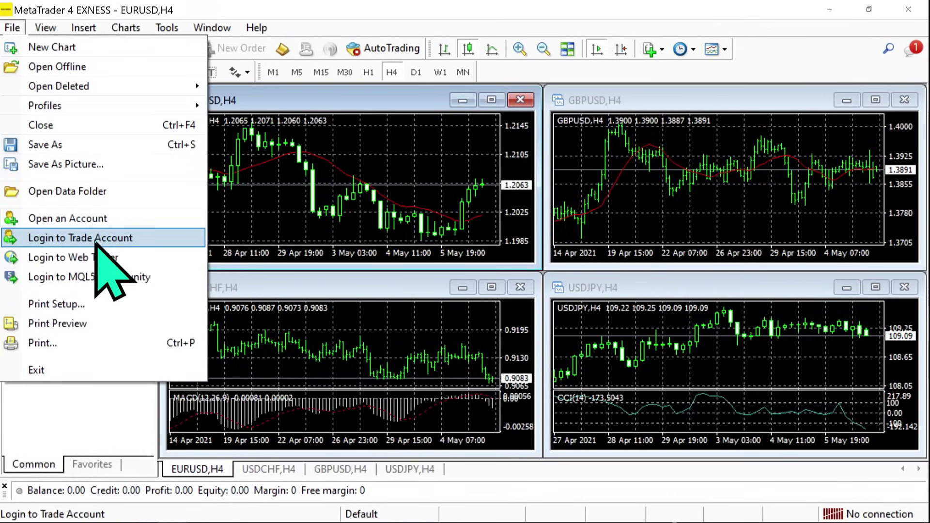
left_click(194, 234)
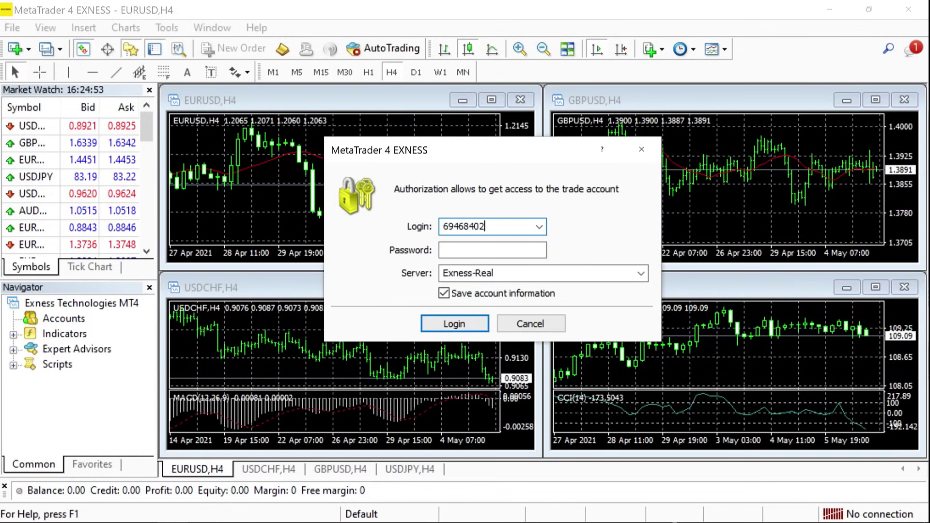
key("Tab")
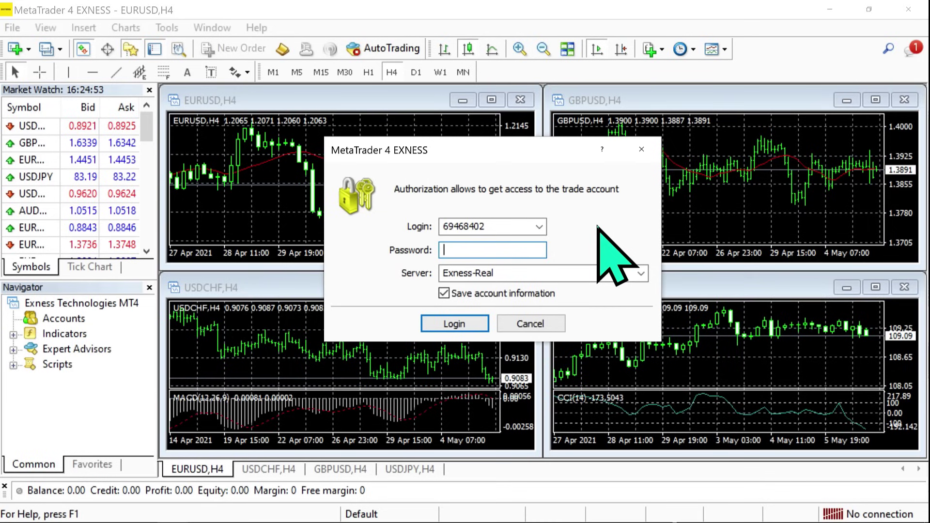
type("****")
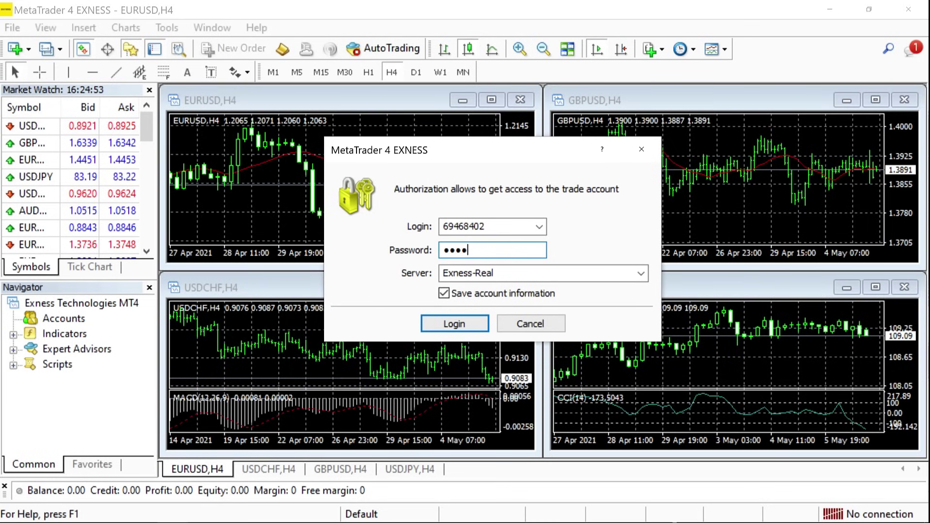
left_click(641, 273)
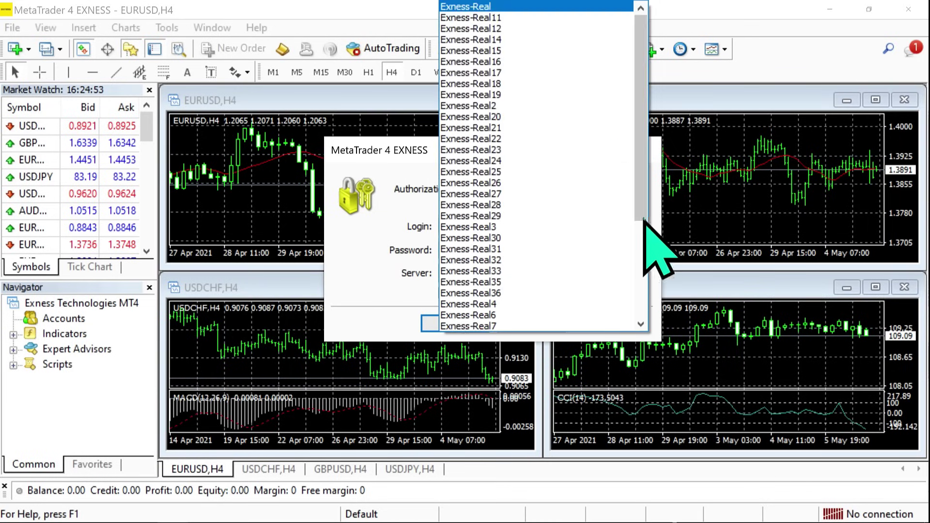
scroll(629, 242, "down", 5)
left_click(602, 310)
key("Return")
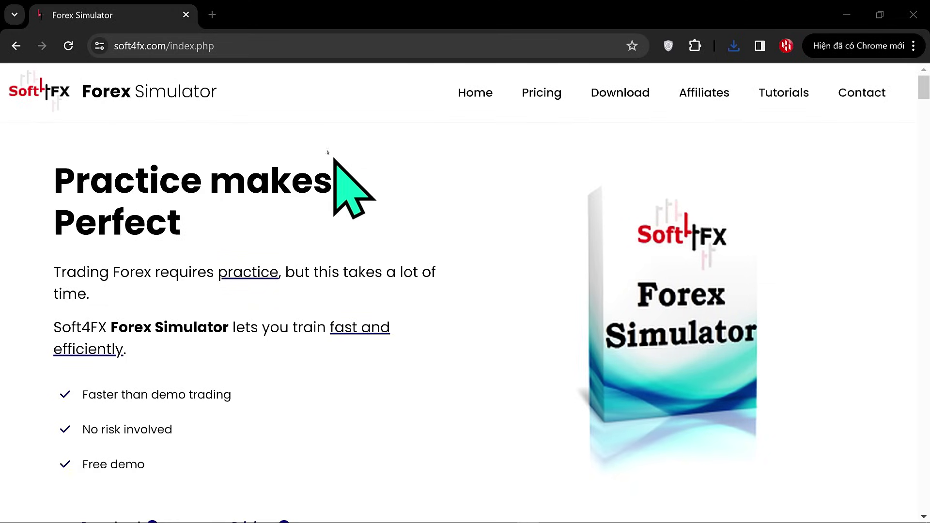
Download Soft4FX Forex Simulator.ex4 from soft4fx.com and reveal it in its folder for copying.
left_click(255, 45)
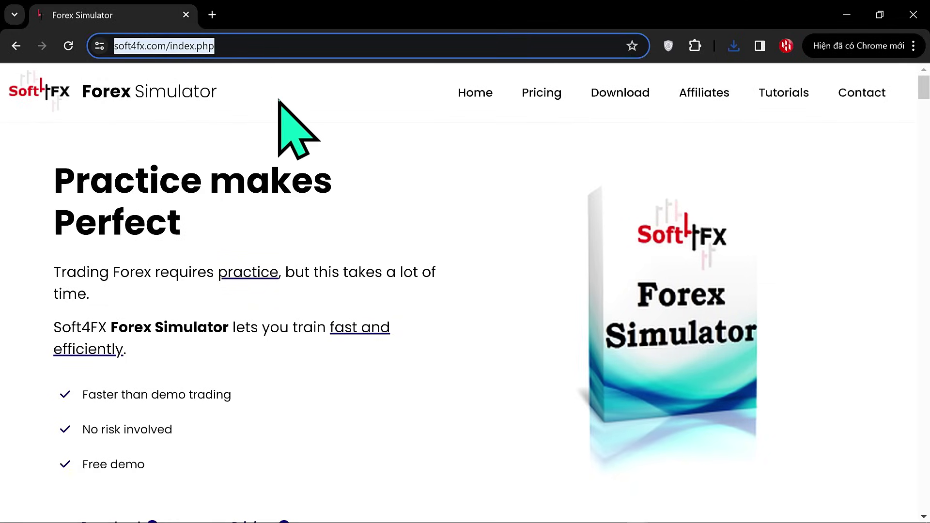
type("sof")
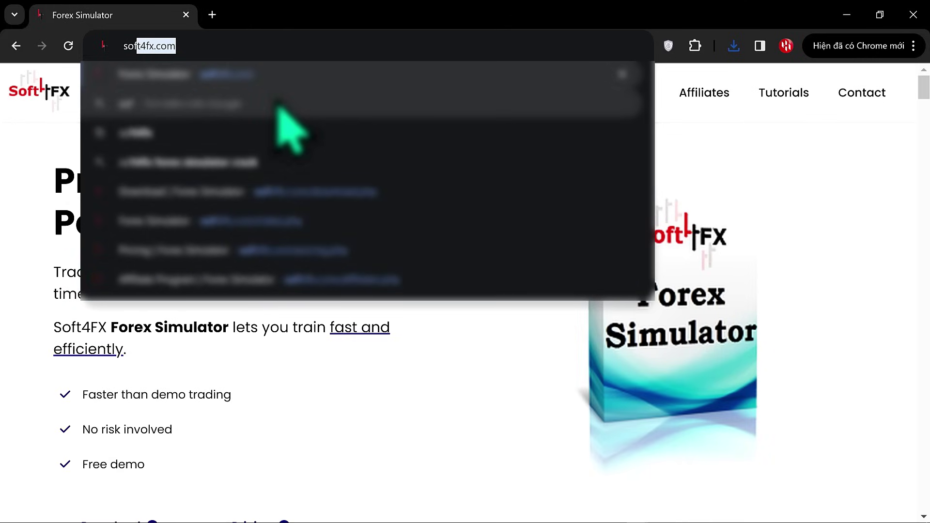
type("t4fx.com")
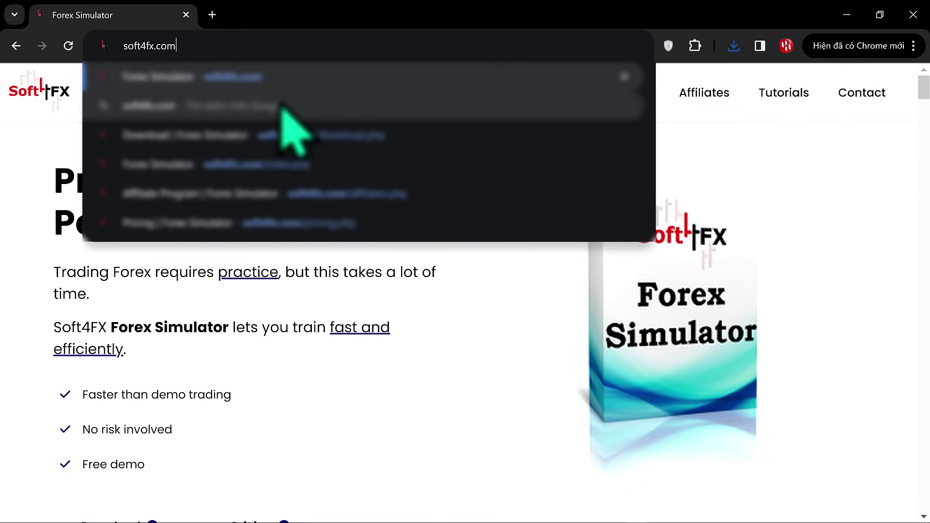
key("Return")
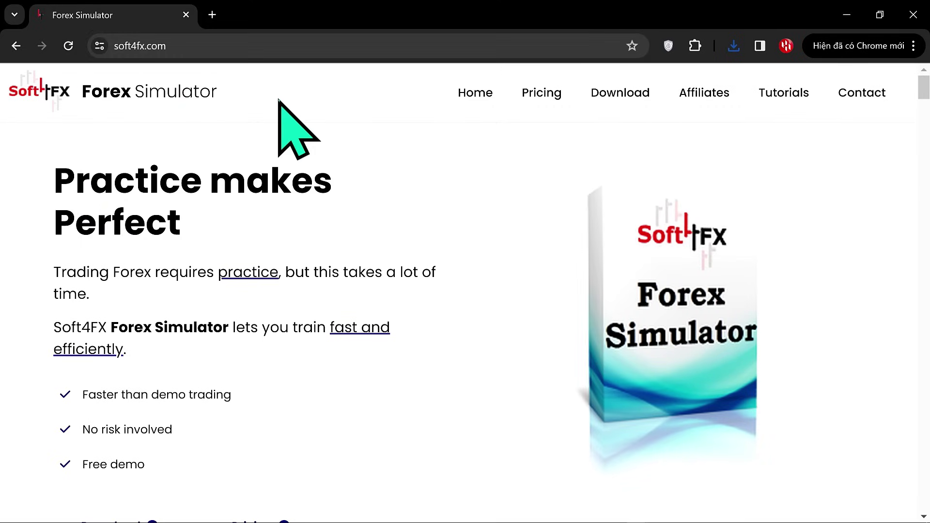
left_click(621, 99)
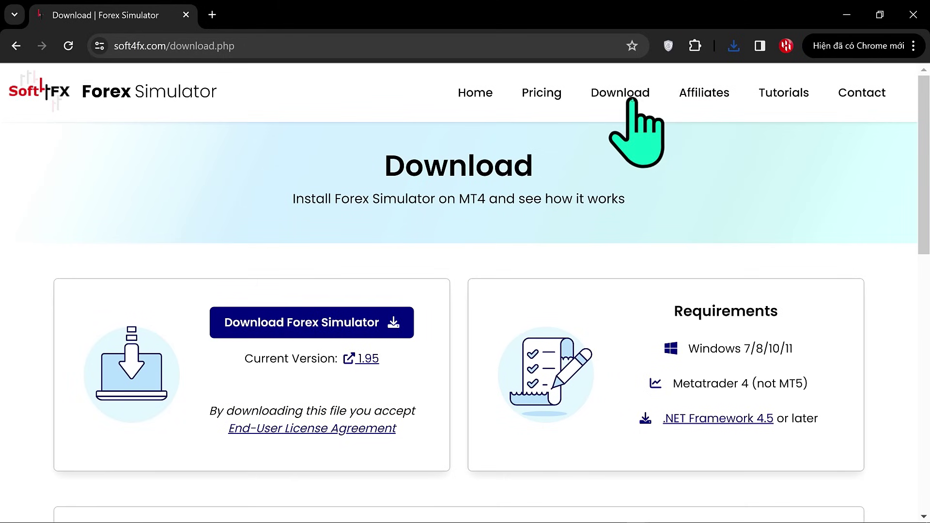
left_click(411, 334)
left_click(693, 79)
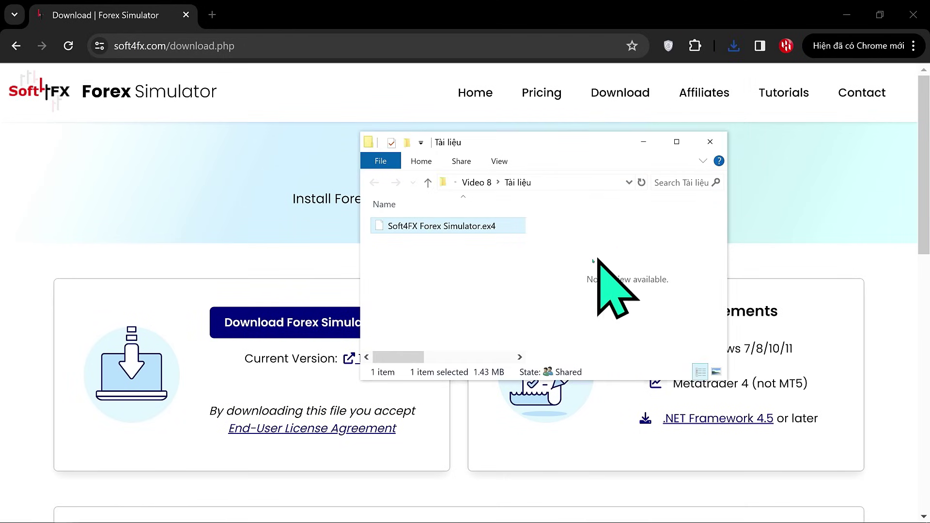
right_click(461, 224)
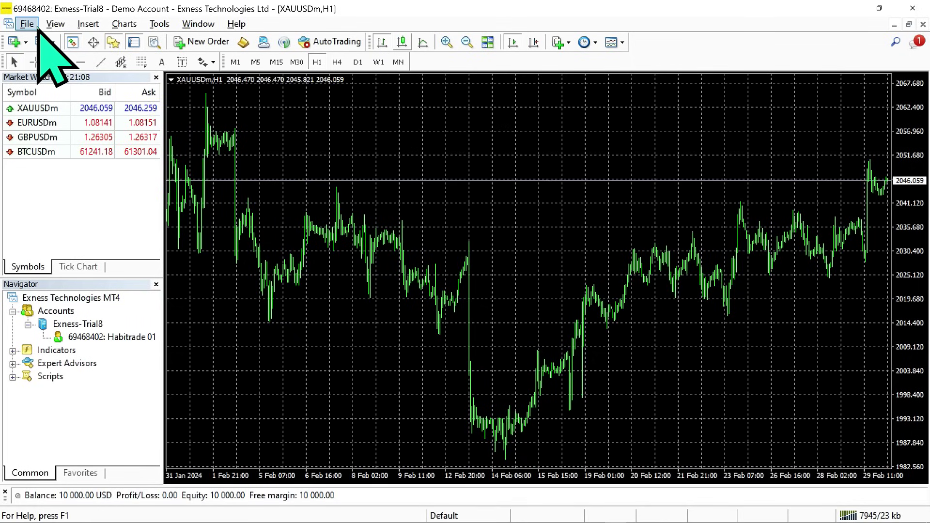
Paste Soft4FX Forex Simulator.ex4 into the data folder's MQL4\Experts and close the window.
left_click(38, 27)
left_click(76, 164)
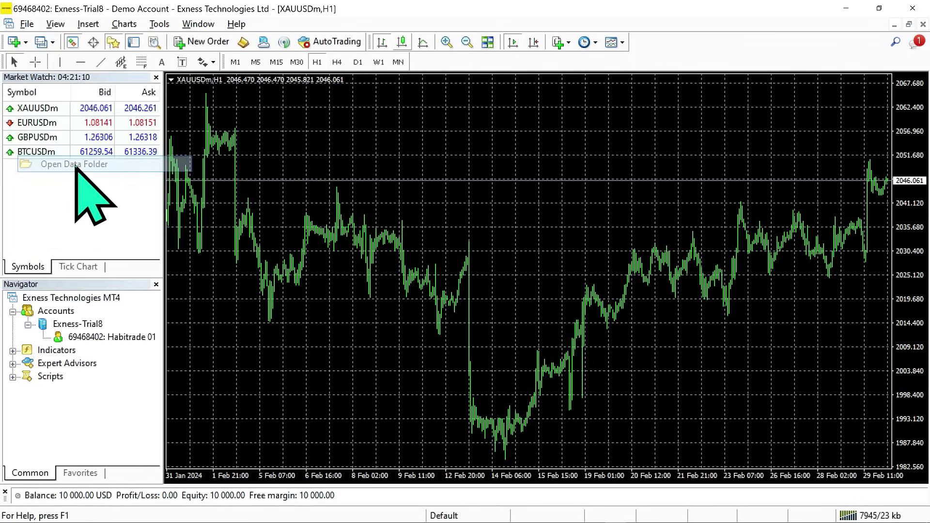
double_click(311, 183)
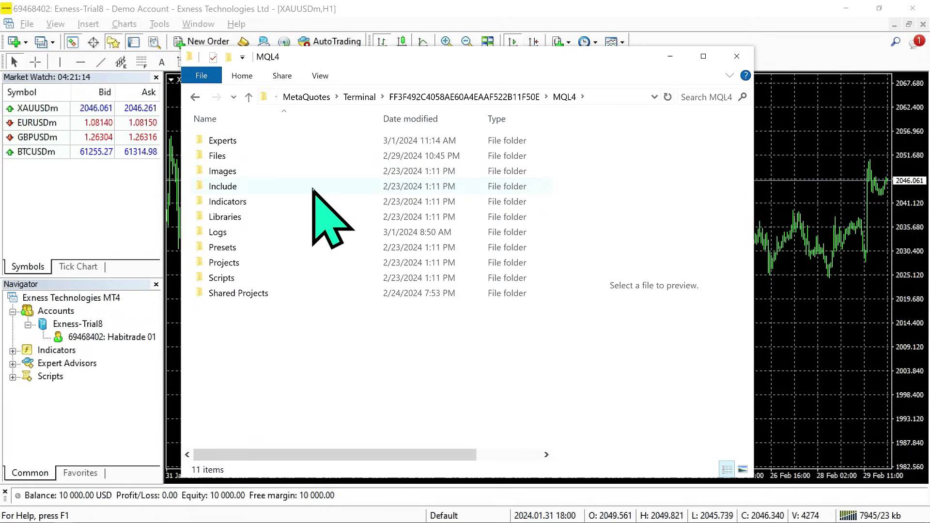
double_click(312, 145)
right_click(299, 306)
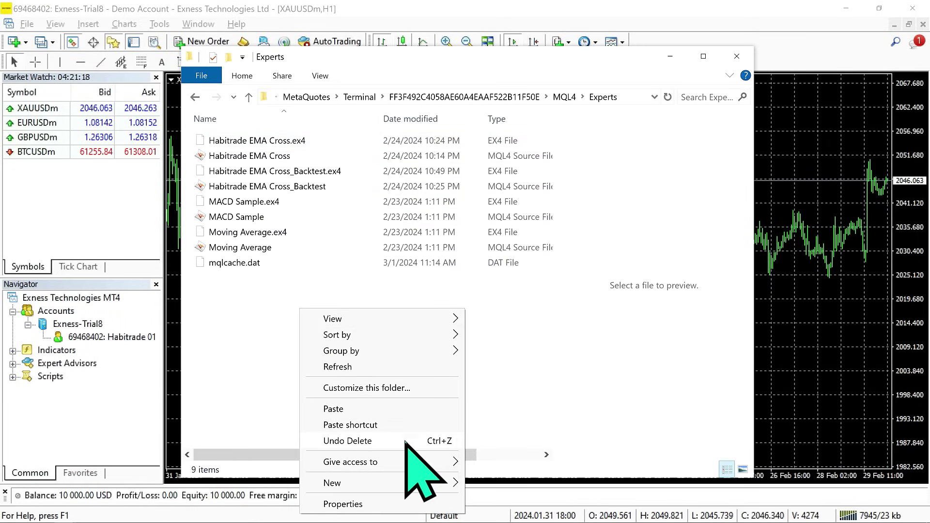
left_click(402, 410)
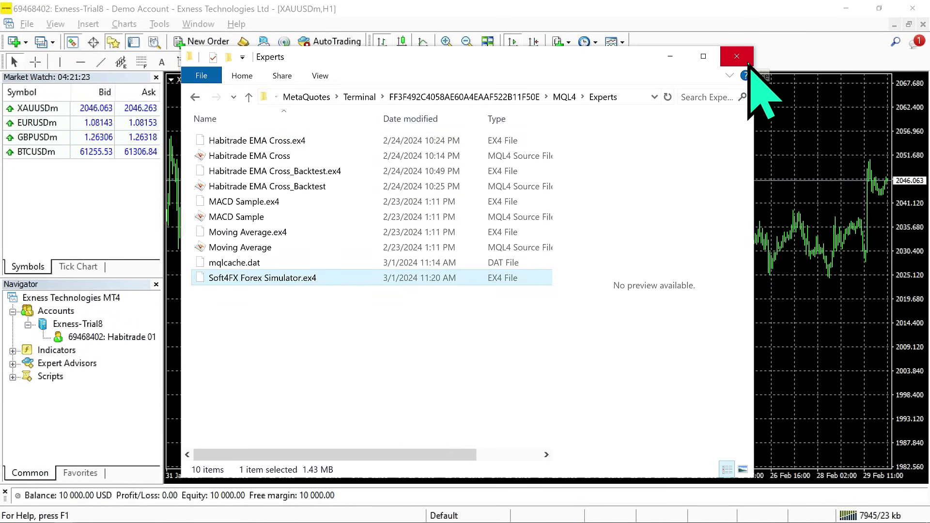
left_click(736, 56)
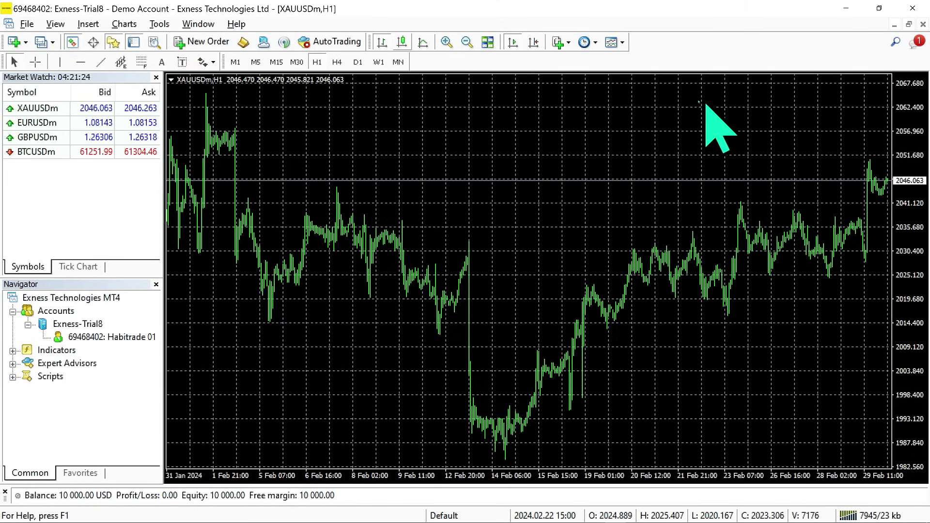
Refresh and expand the Expert Advisors list in the Navigator.
right_click(64, 363)
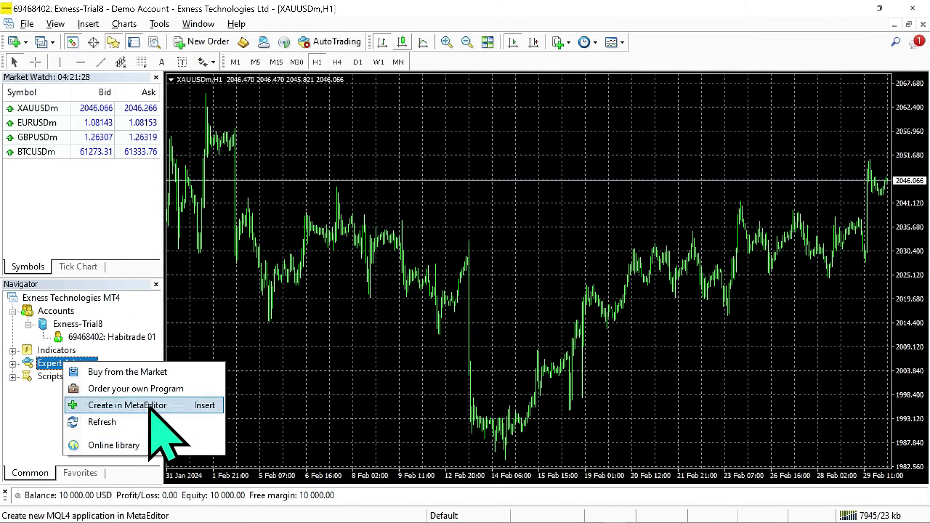
left_click(155, 427)
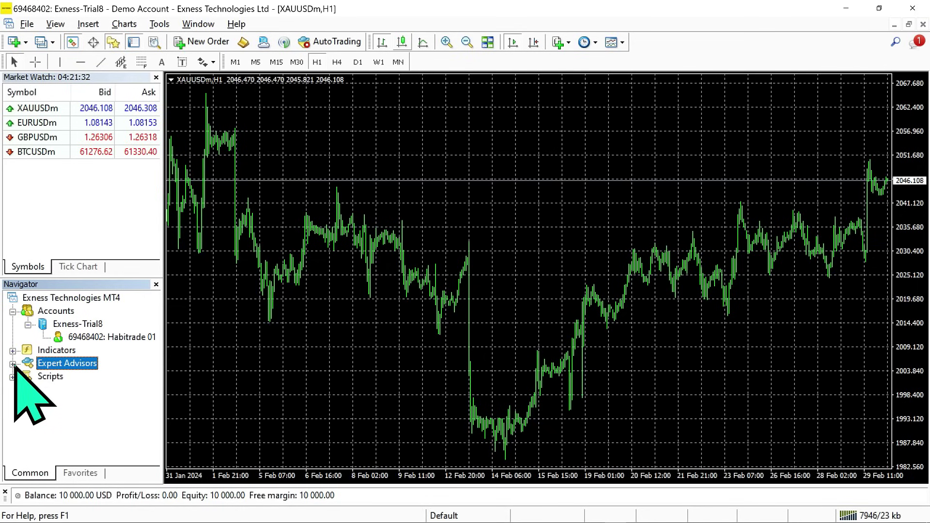
left_click(13, 364)
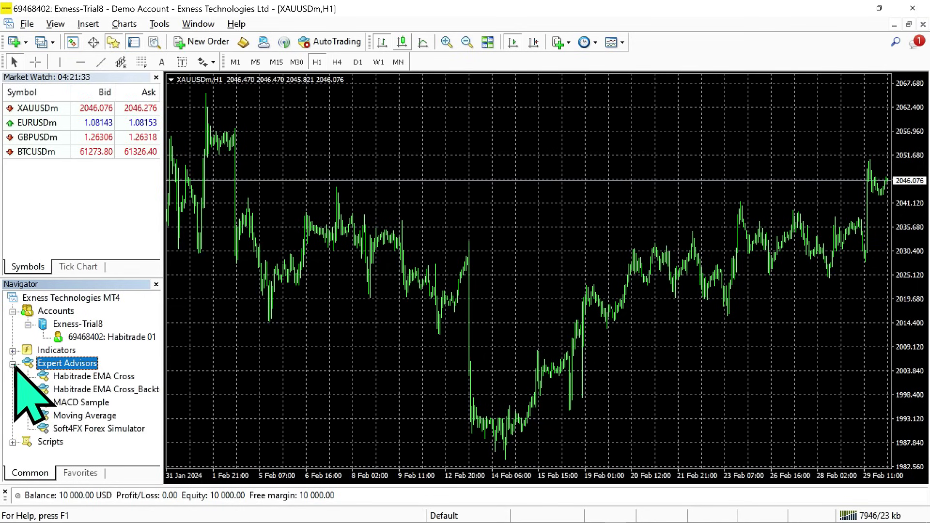
Attach Soft4FX Forex Simulator to the chart with DLL imports allowed, choosing full mode.
double_click(122, 428)
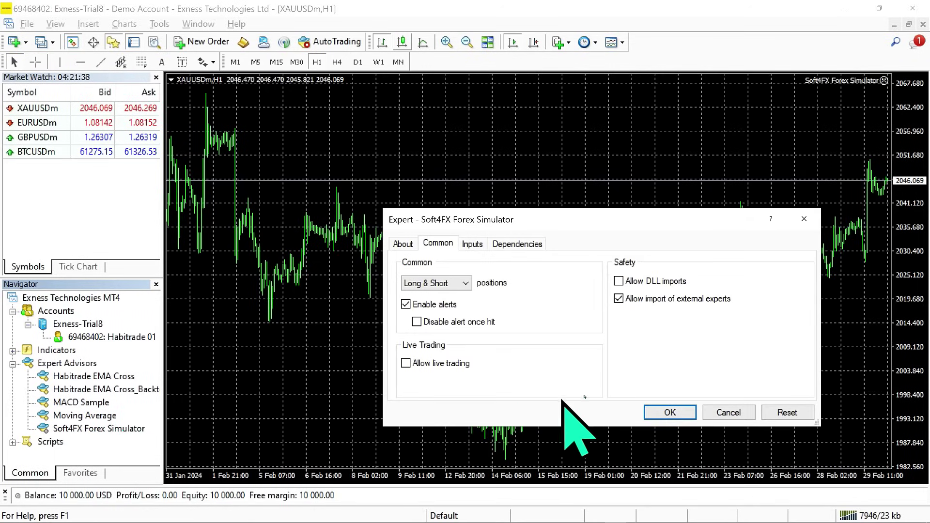
left_click(626, 285)
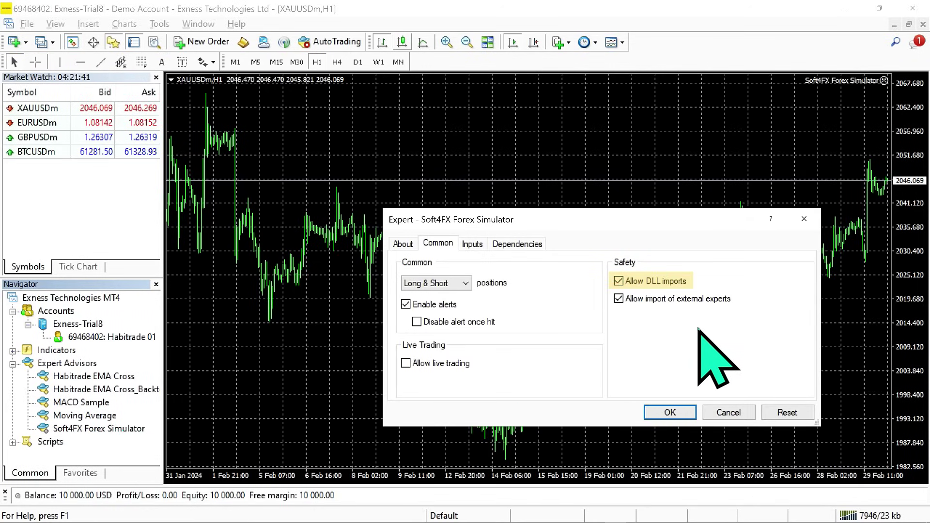
left_click(686, 416)
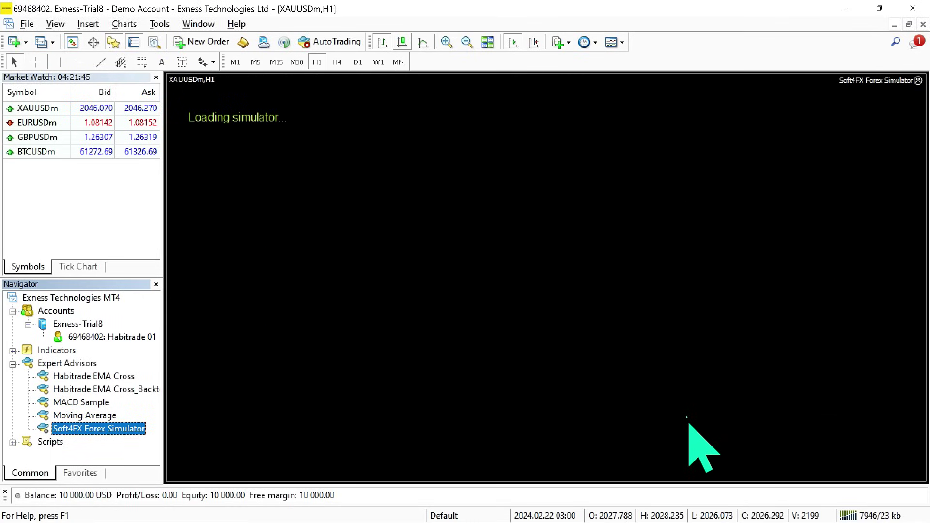
left_click(362, 206)
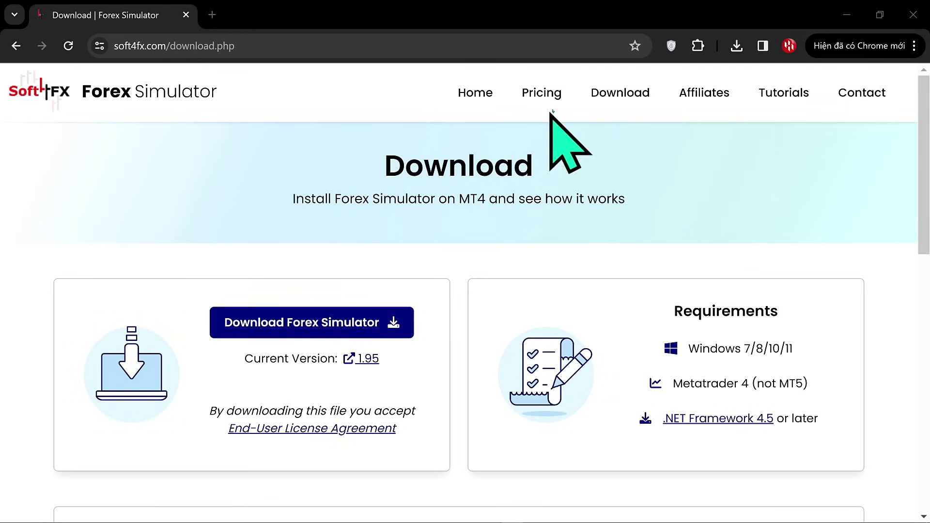
Choose the $109 lifetime licence from the Soft4FX pricing page.
left_click(554, 93)
scroll(673, 420, "down", 3)
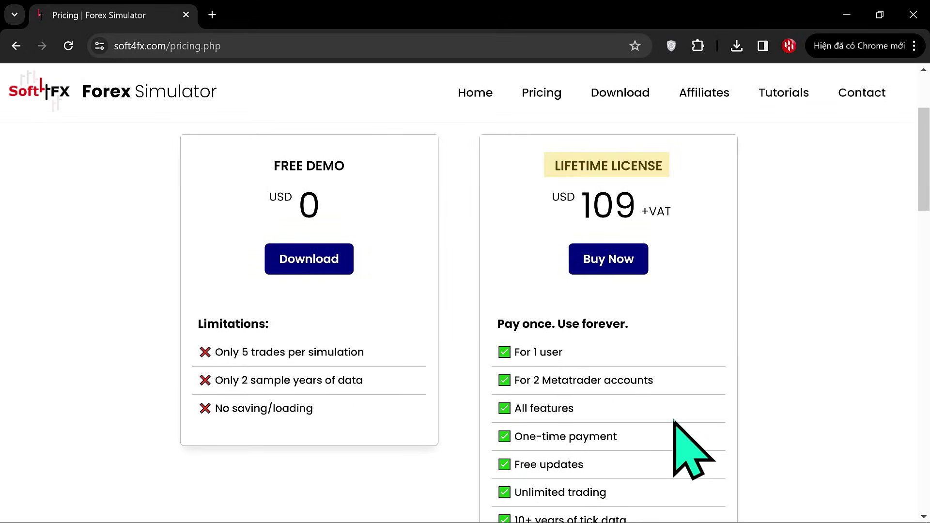
scroll(644, 310, "down", 1)
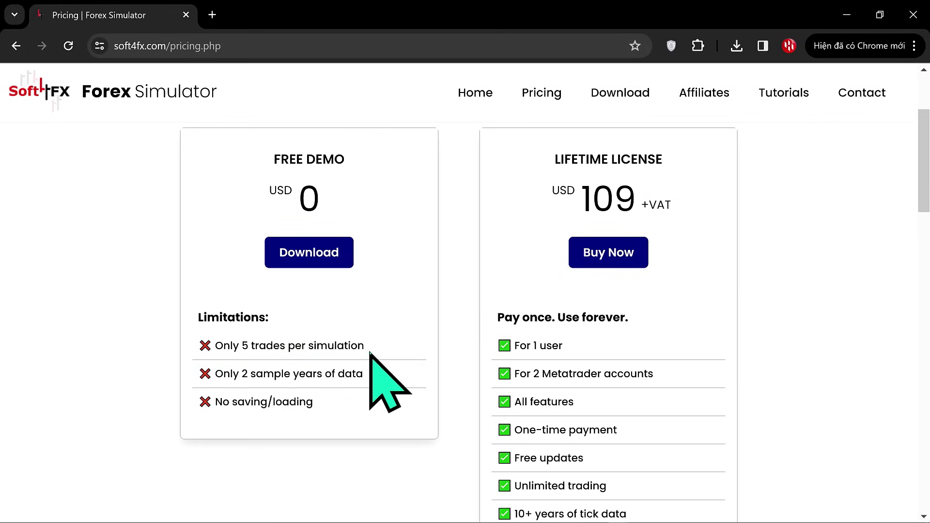
left_click(643, 263)
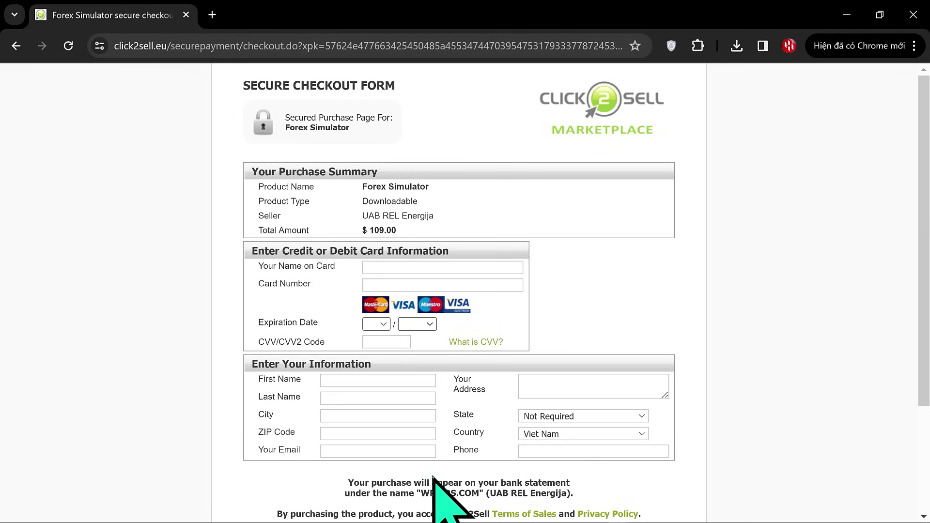
Fill in the buyer's e-mail on the checkout form and complete the purchase.
left_click(389, 452)
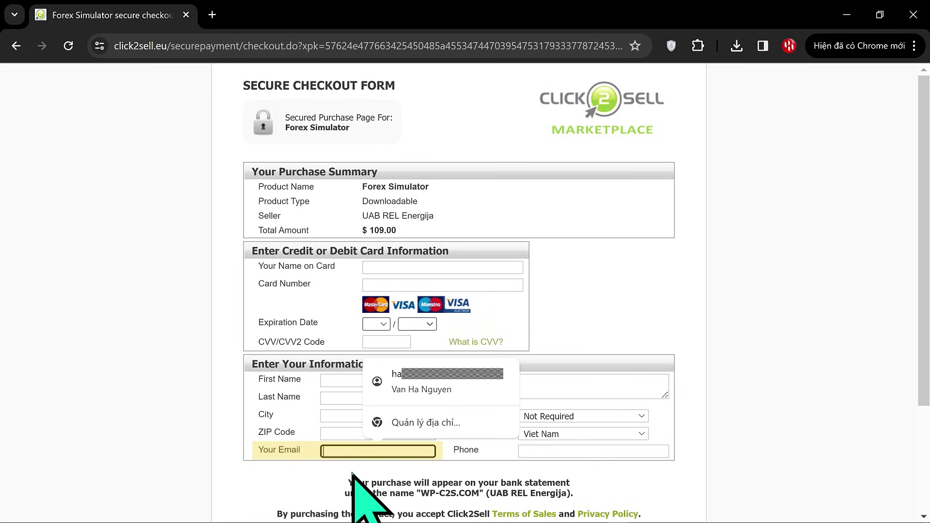
scroll(352, 474, "down", 3)
left_click(345, 397)
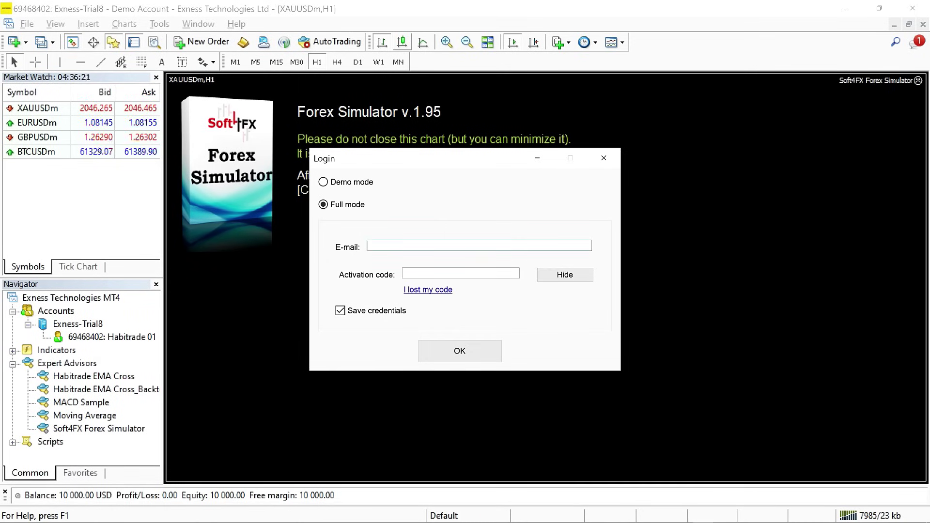
Enter the licence e-mail and activation code in the Login dialog to activate full mode.
key("ctrl+v")
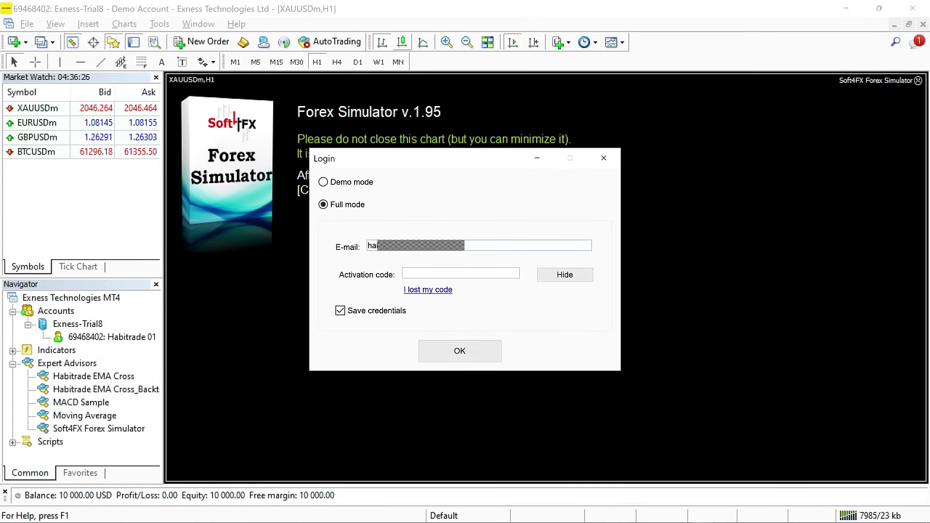
key("ctrl+v")
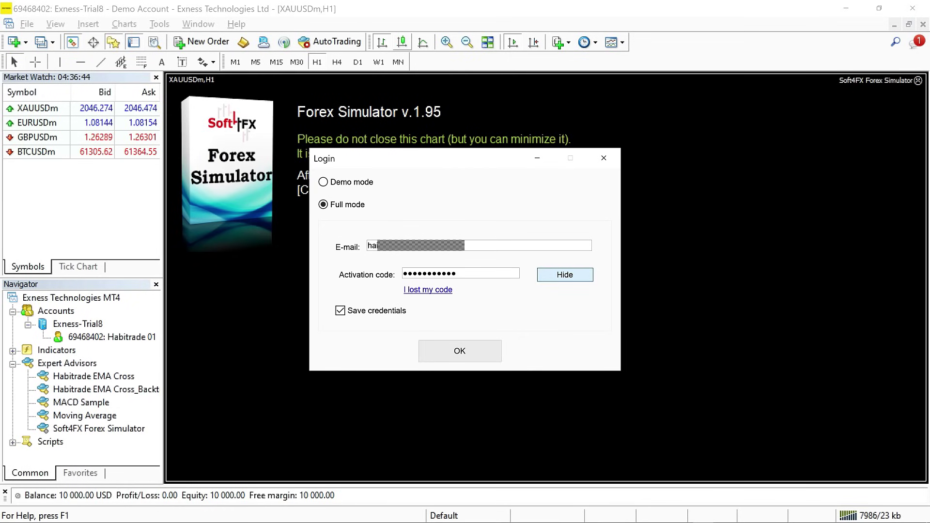
left_click(488, 359)
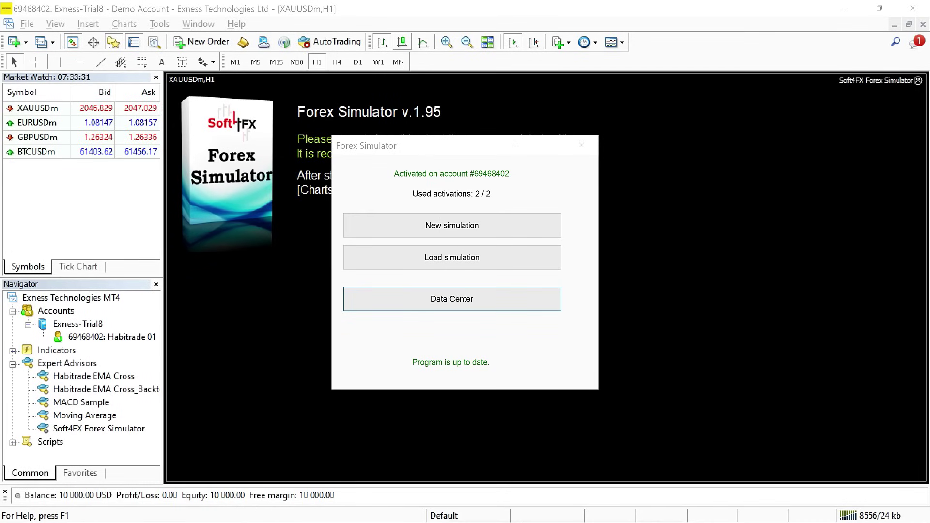
In the Data Center, request 3 years of XAUUSD Gold tick data.
left_click(522, 295)
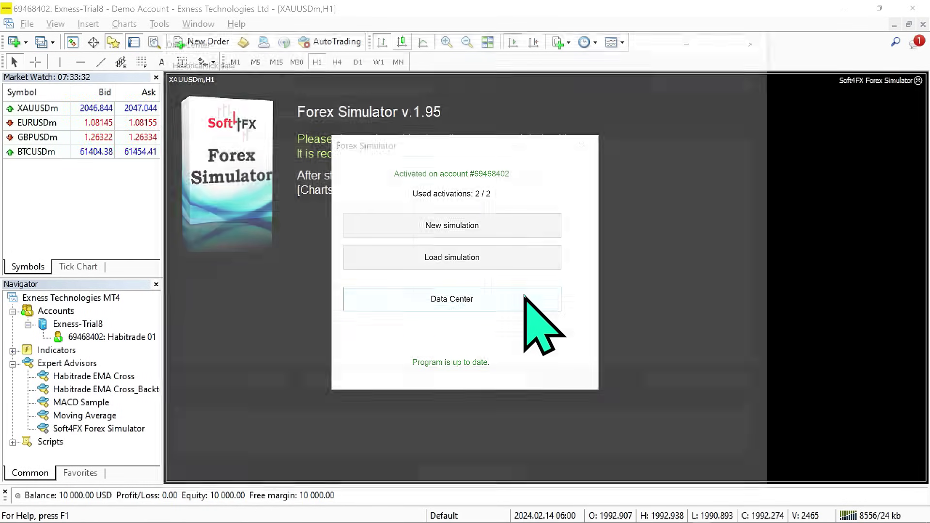
scroll(498, 184, "down", 12)
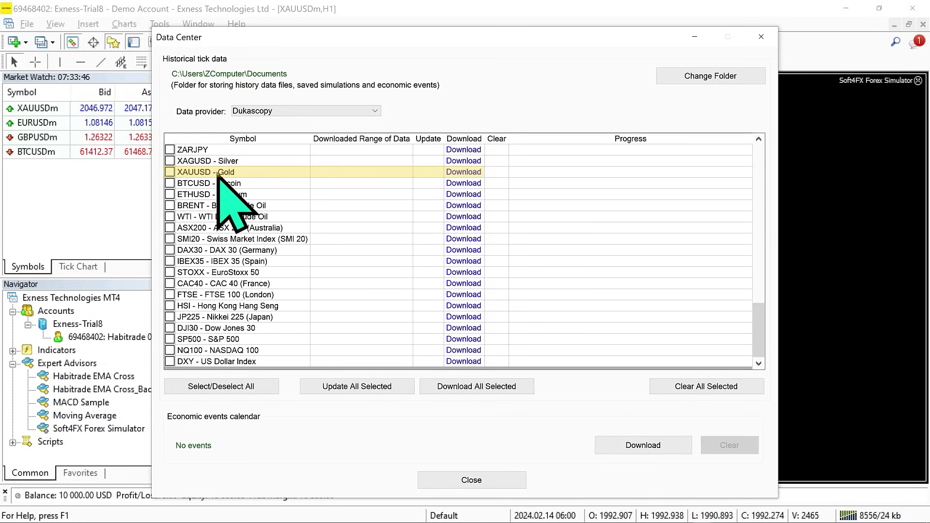
left_click(477, 198)
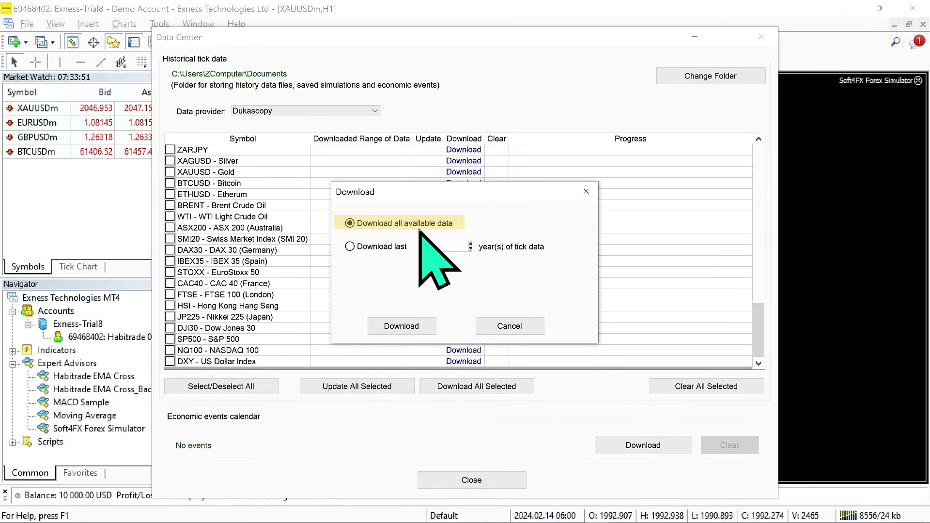
left_click(351, 246)
left_click(442, 247)
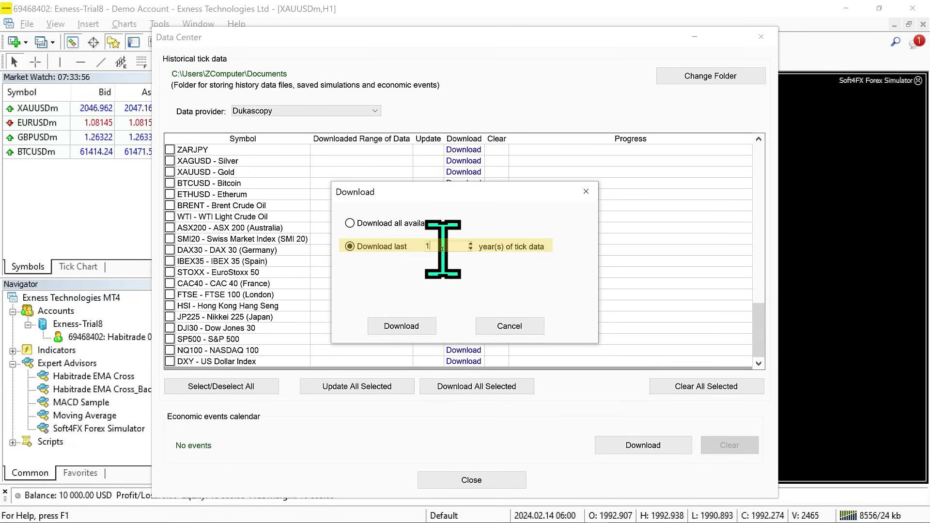
key("Up")
key("Up")
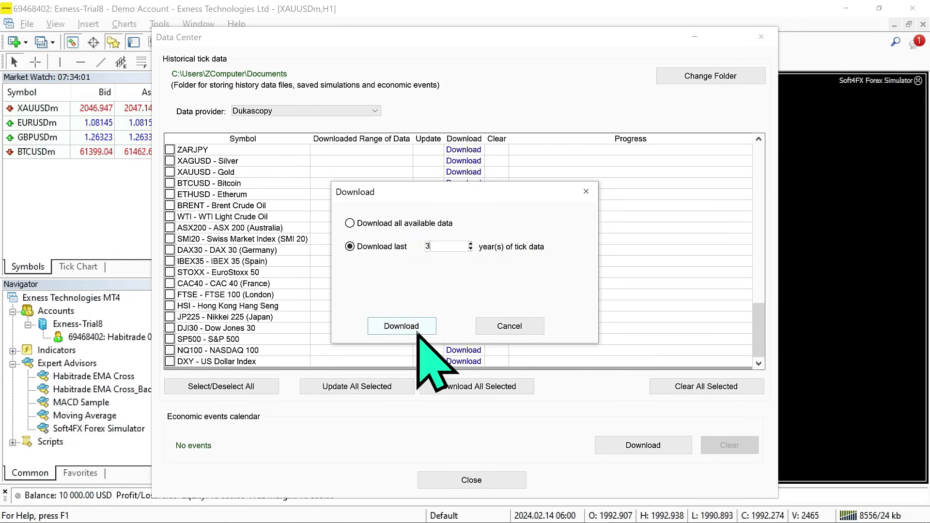
left_click(404, 326)
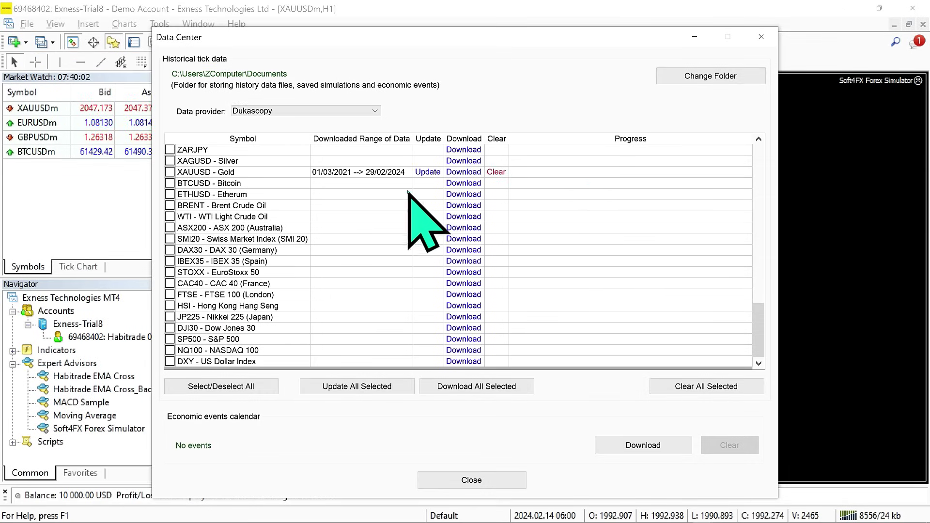
Clear the stored XAUUSD tick data, download the economic events calendar, and close the Data Center.
left_click(427, 172)
left_click(498, 313)
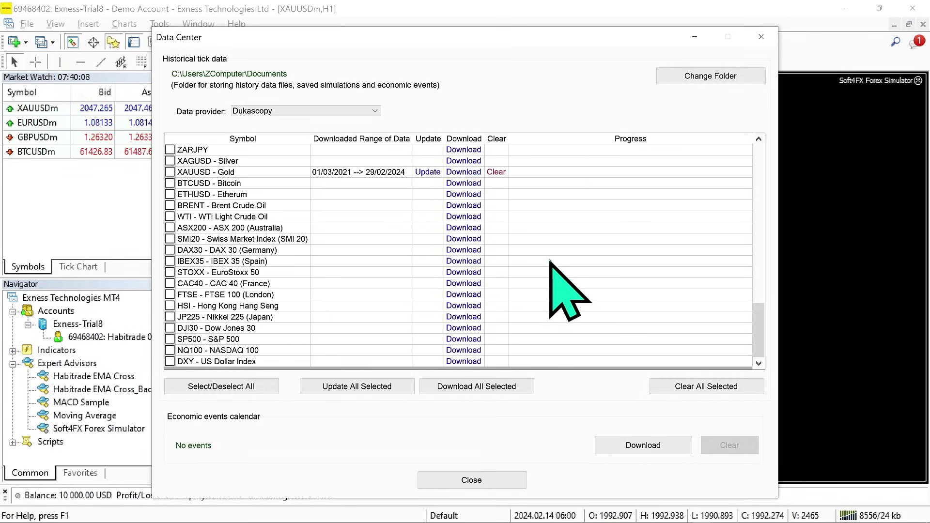
left_click(502, 172)
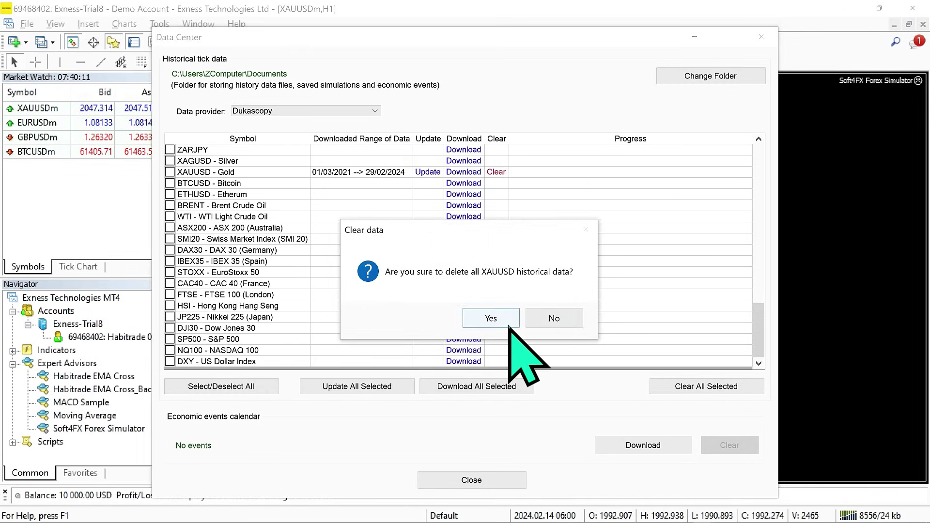
left_click(488, 315)
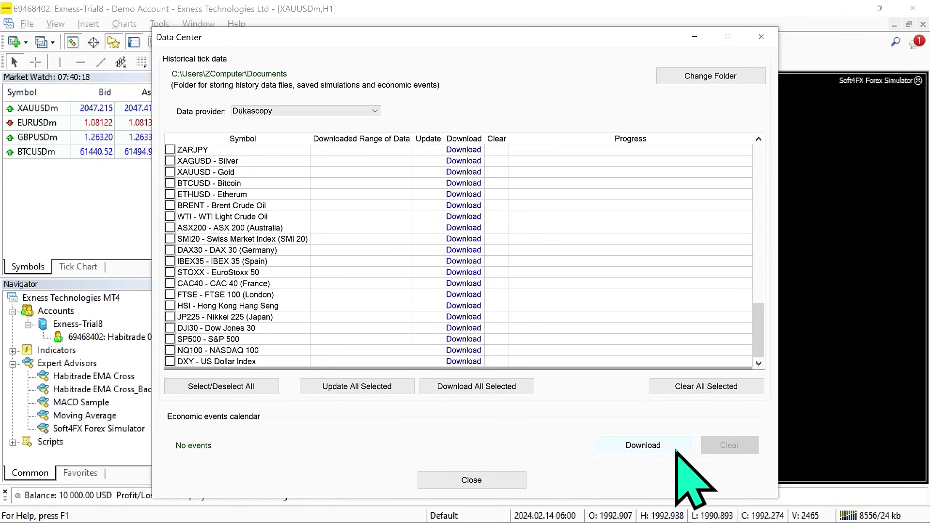
left_click(676, 445)
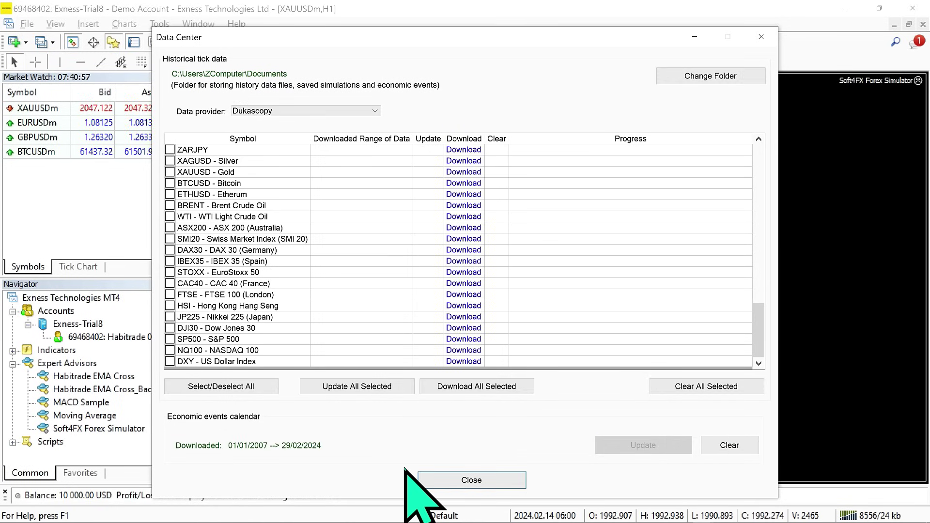
left_click(497, 481)
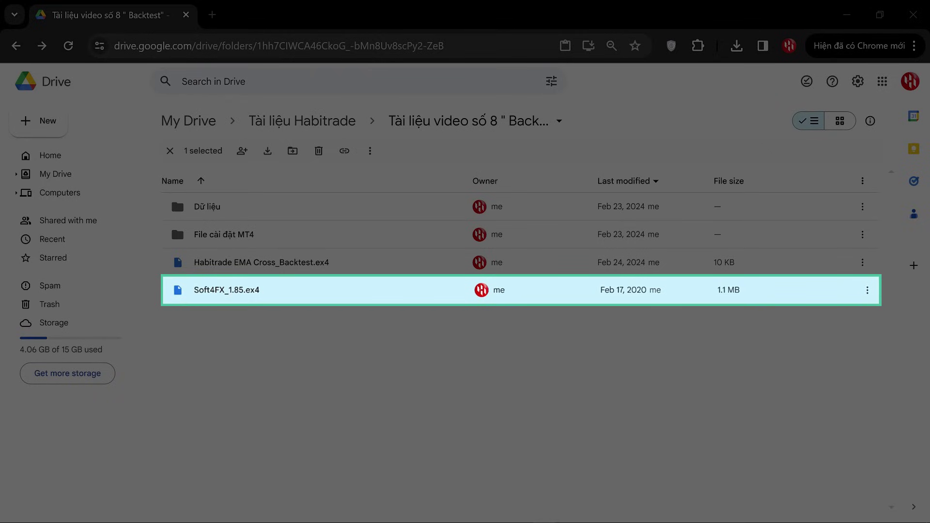
Download Soft4FX_1.85.ex4 from Google Drive and copy it from its download folder.
left_click(862, 290)
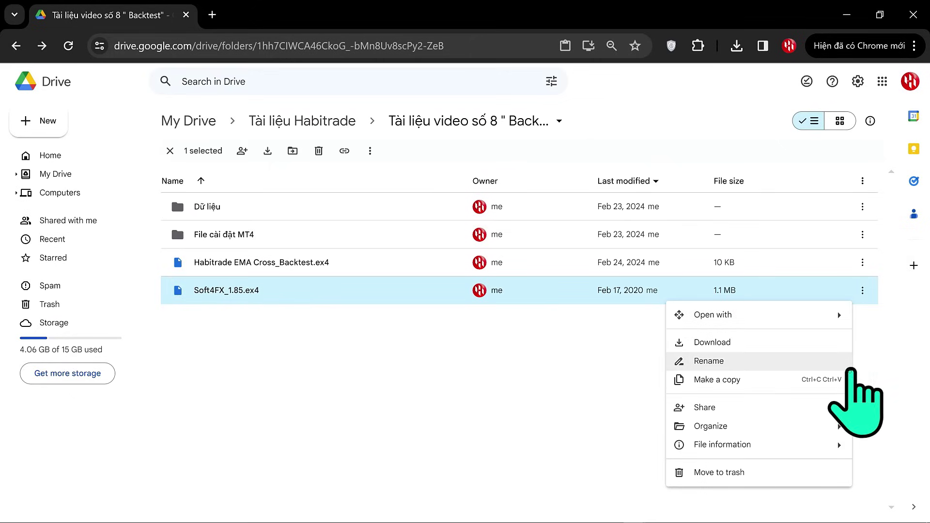
left_click(799, 344)
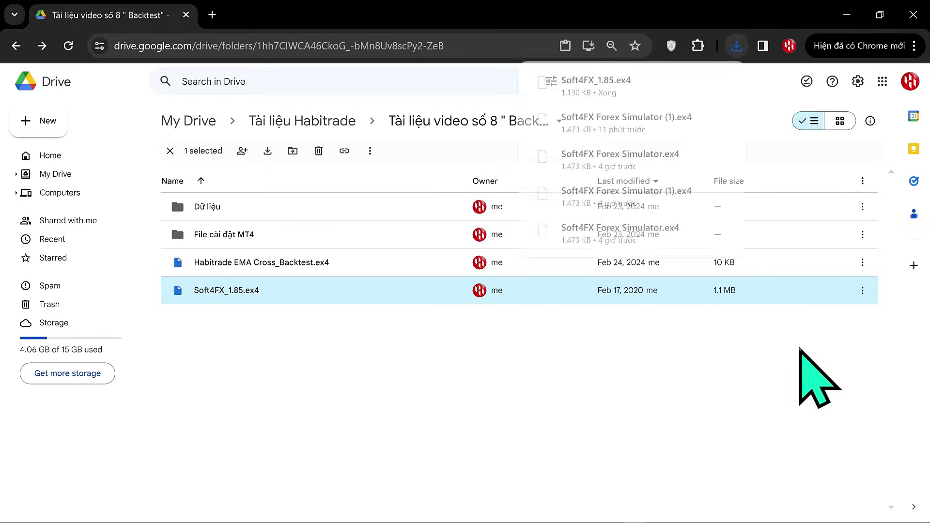
left_click(697, 83)
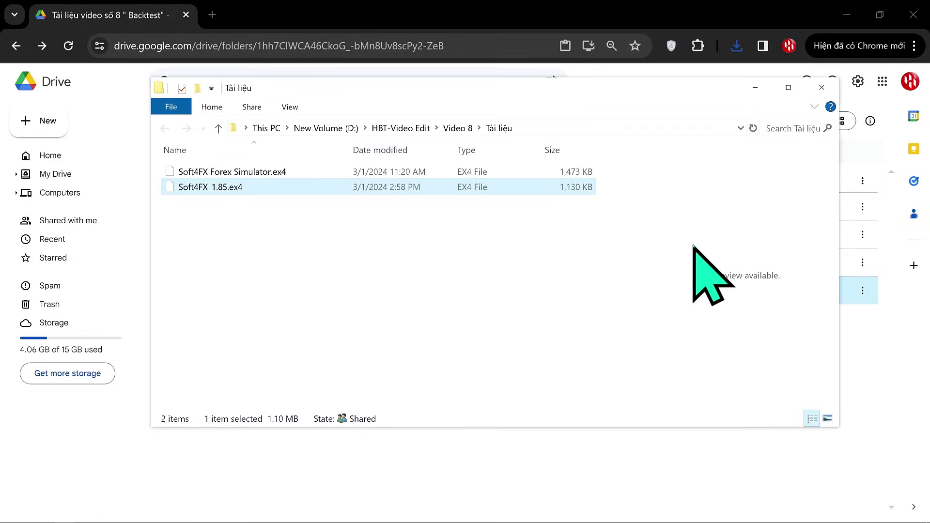
right_click(243, 190)
left_click(296, 419)
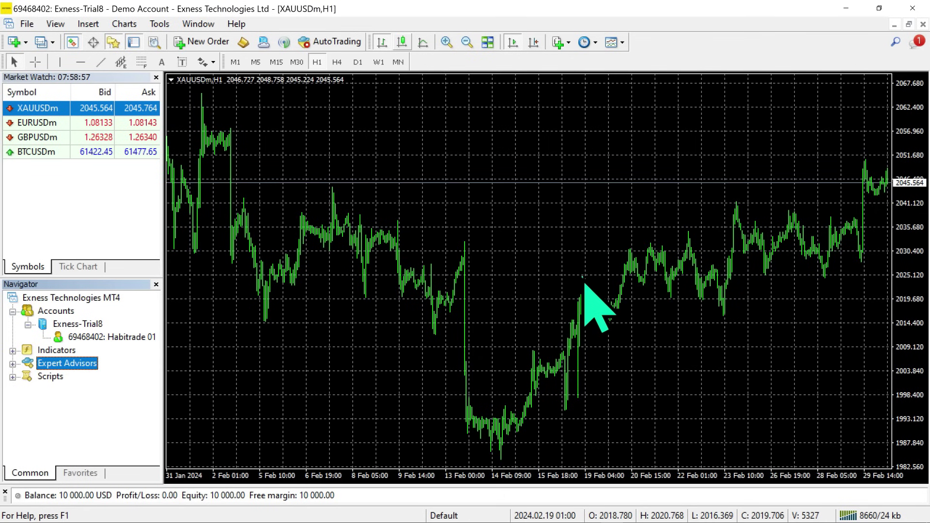
Paste Soft4FX_1.85.ex4 into the data folder's MQL4\Experts and close the window.
left_click(26, 24)
left_click(96, 164)
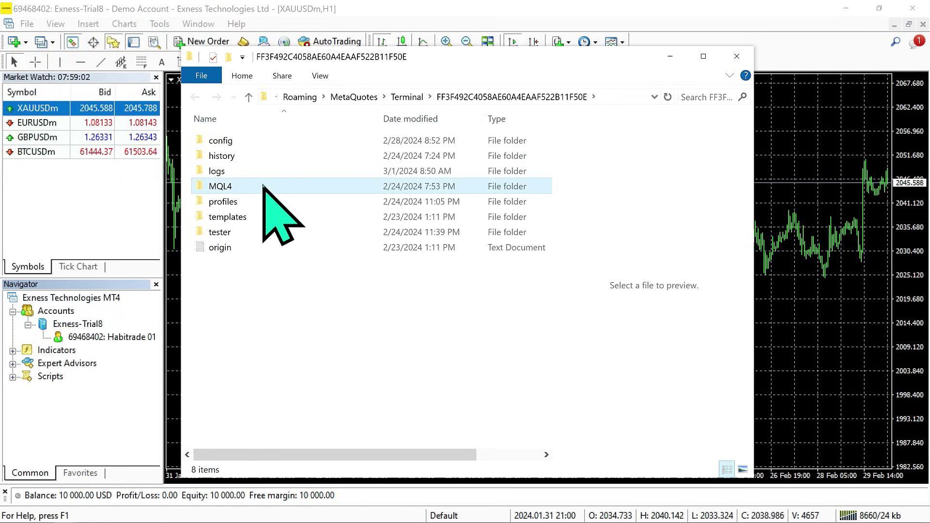
double_click(263, 186)
double_click(266, 142)
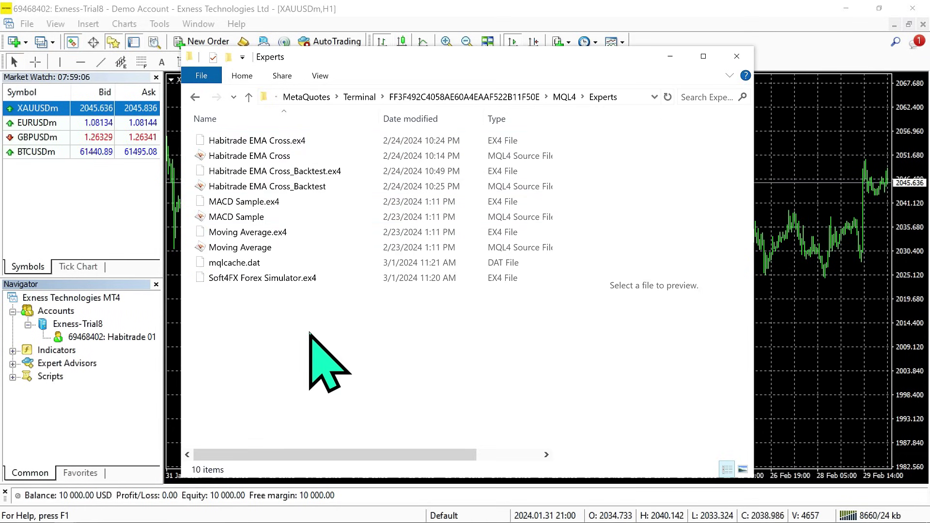
right_click(322, 333)
left_click(414, 226)
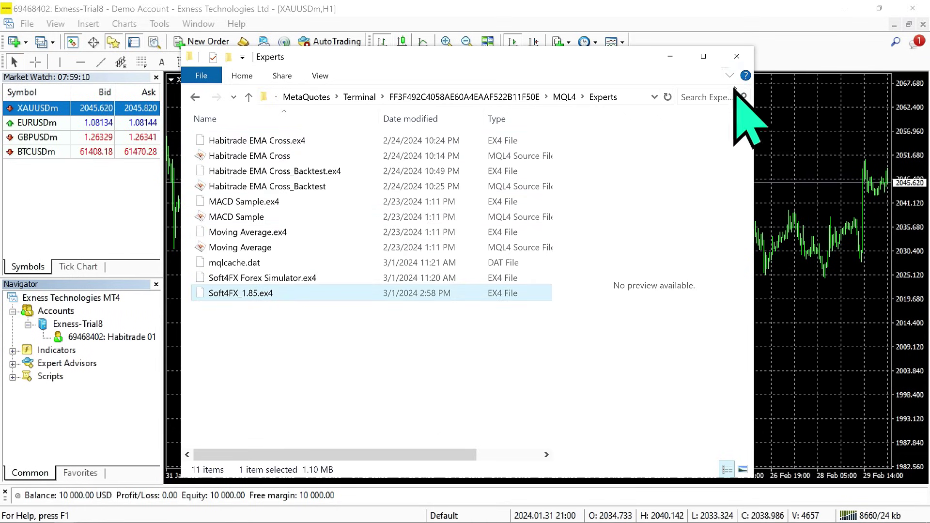
left_click(736, 56)
Refresh the Expert Advisors list and attach Soft4FX_1.85 to the XAUUSDm chart.
right_click(68, 366)
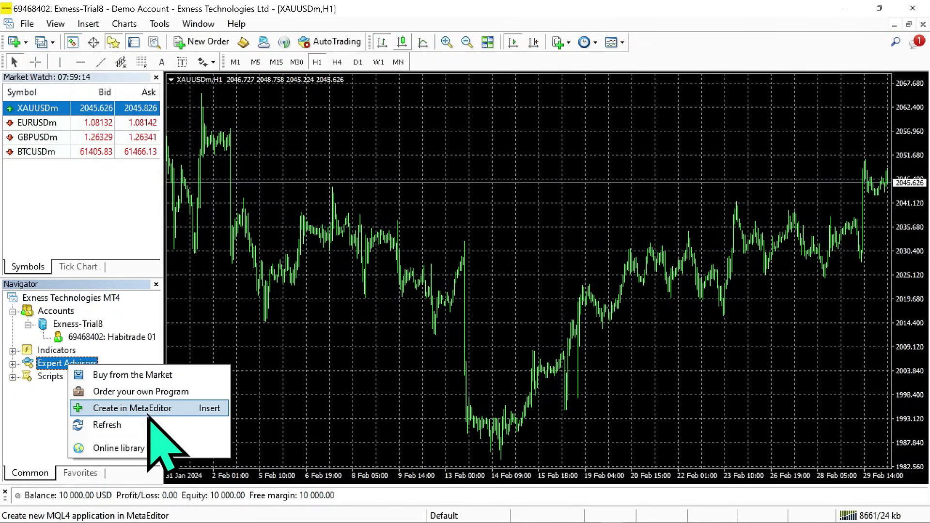
left_click(141, 425)
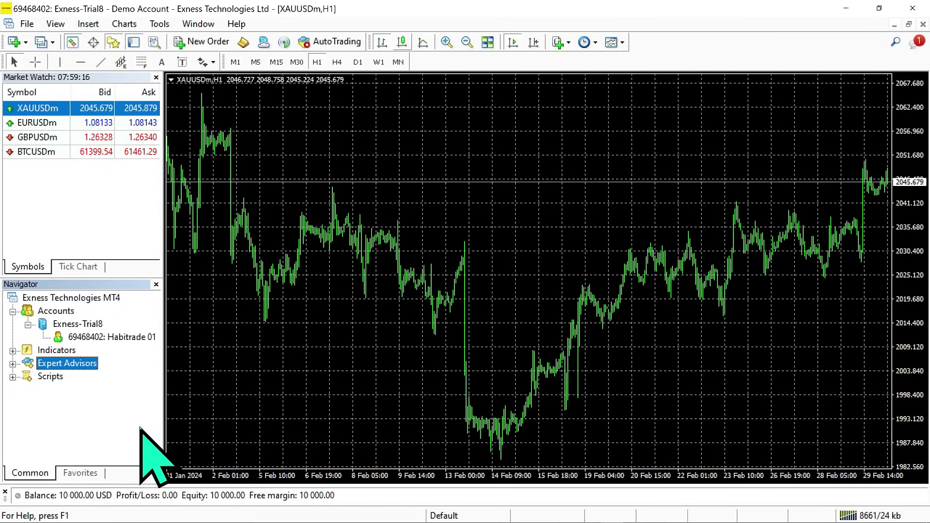
left_click(13, 364)
left_click(93, 442)
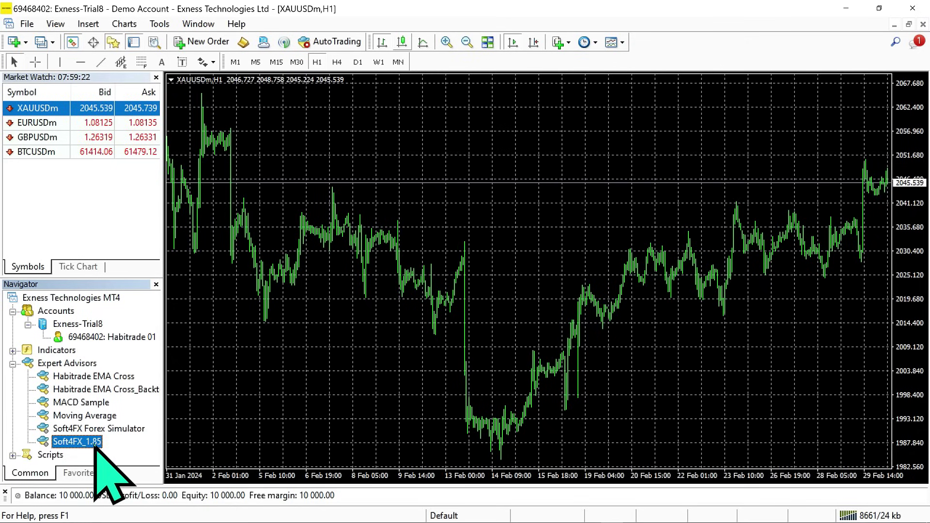
double_click(95, 442)
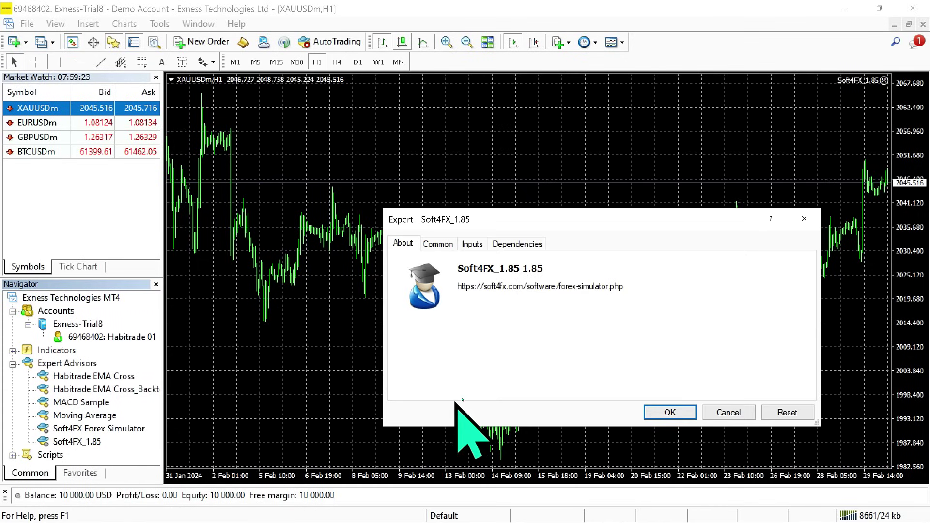
Start Soft4FX_1.85 with DLL imports allowed and open the simulator's Data Center.
left_click(446, 245)
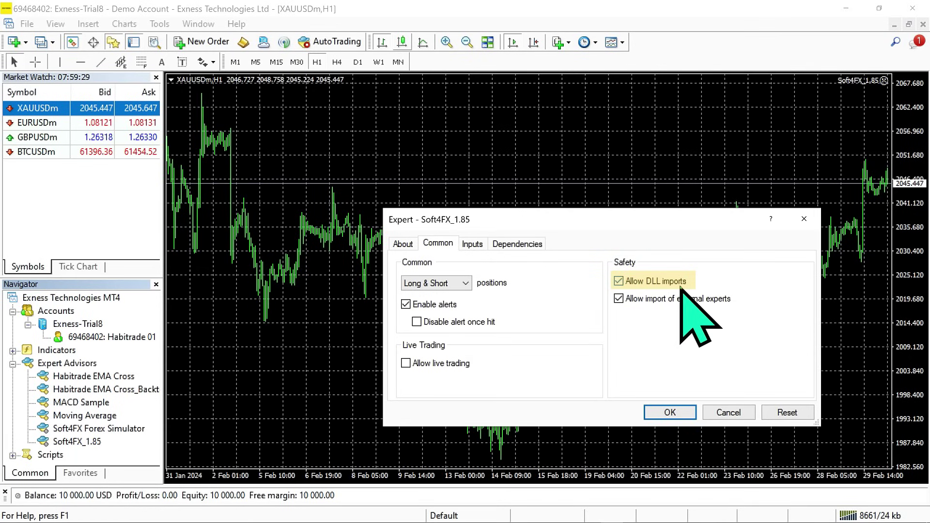
left_click(682, 413)
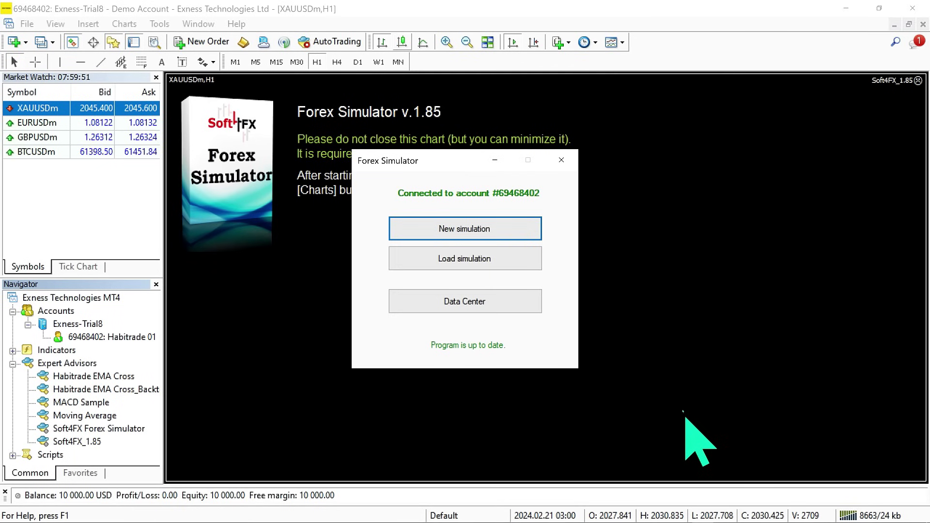
left_click(447, 303)
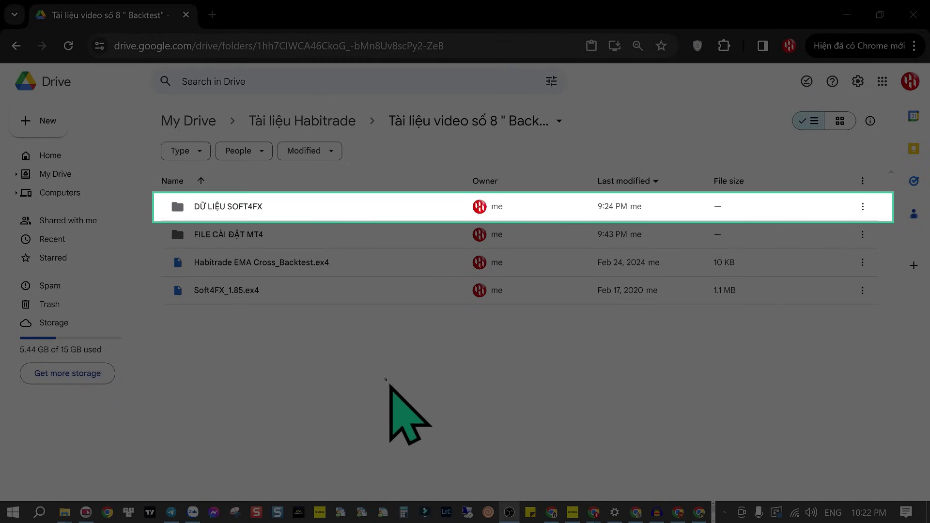
Open the DỮ LIỆU SOFT4FX Drive folder, check sim_ticks_AUDUSD.ctf's actions, then switch to the local tick folder.
double_click(262, 212)
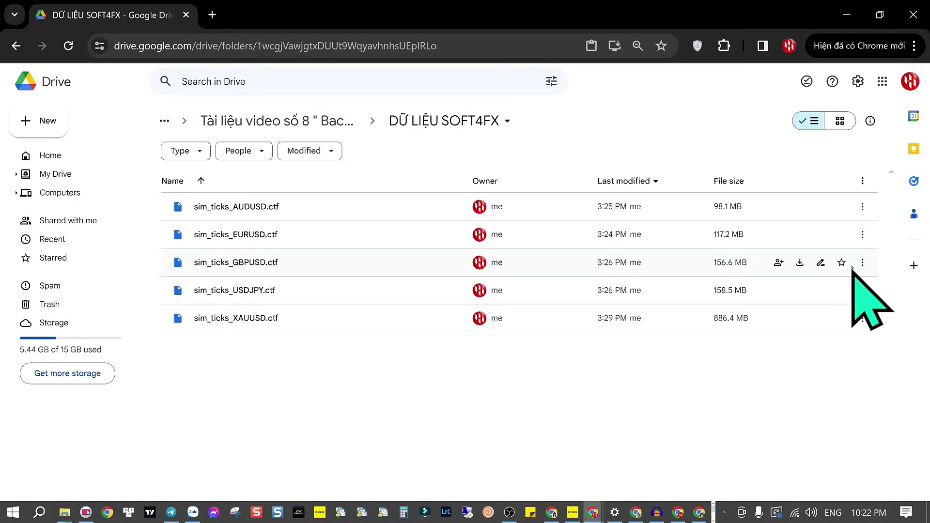
left_click(863, 207)
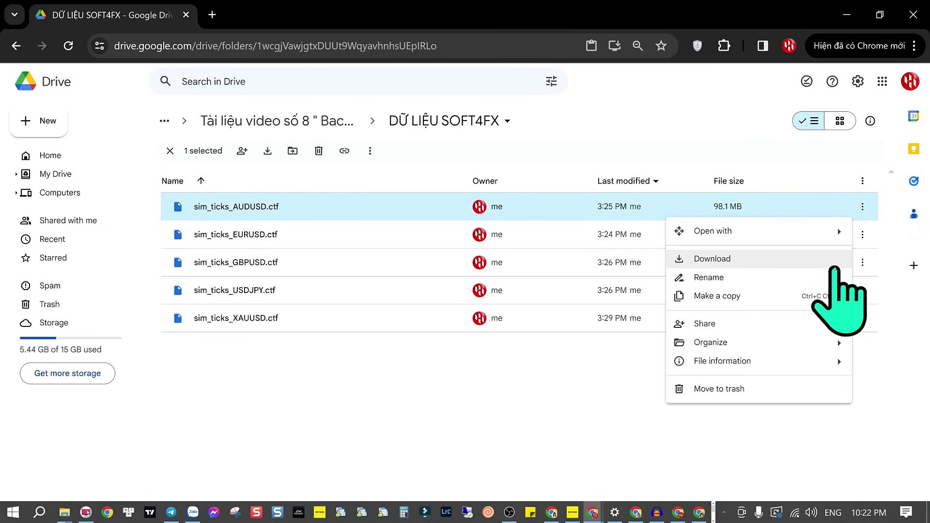
key("alt+Tab")
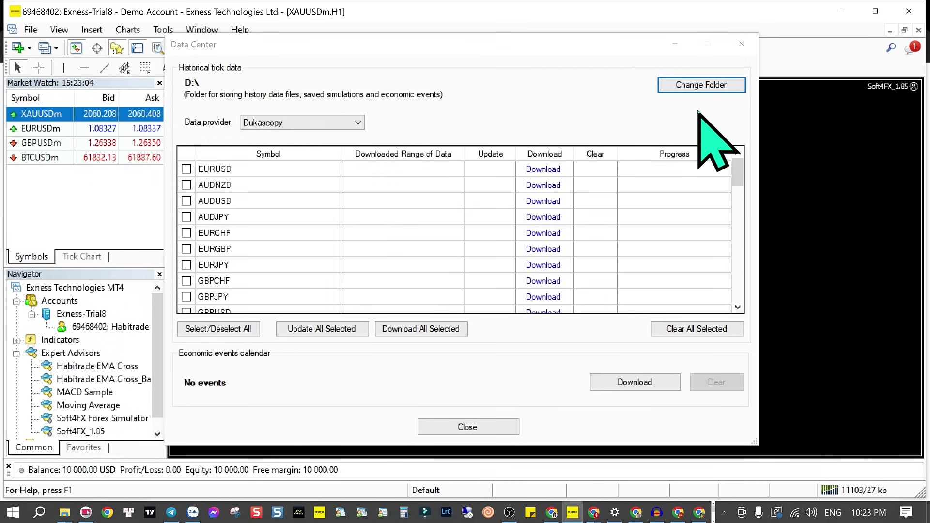
Point the Data Center tick folder to D:\5. DỮ LIỆU SOFT4FX, then close the Data Center.
left_click(736, 87)
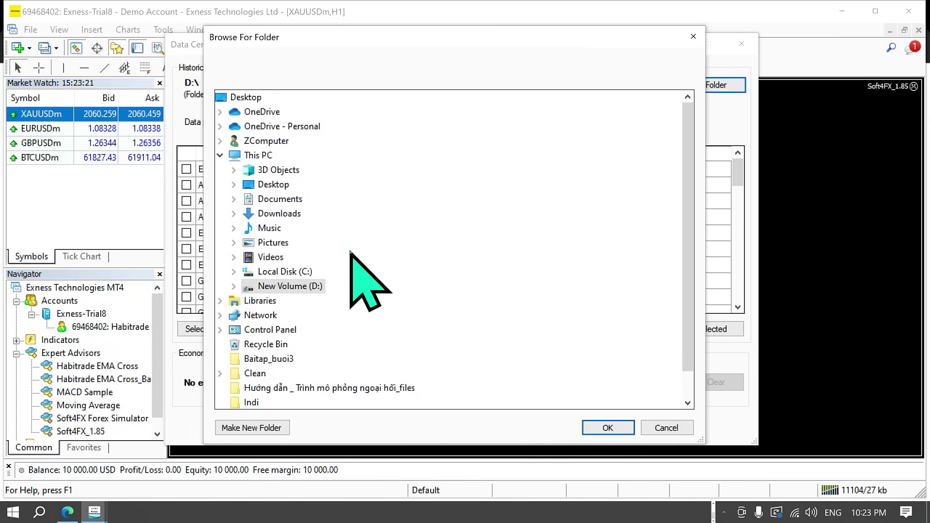
left_click(234, 286)
left_click(317, 314)
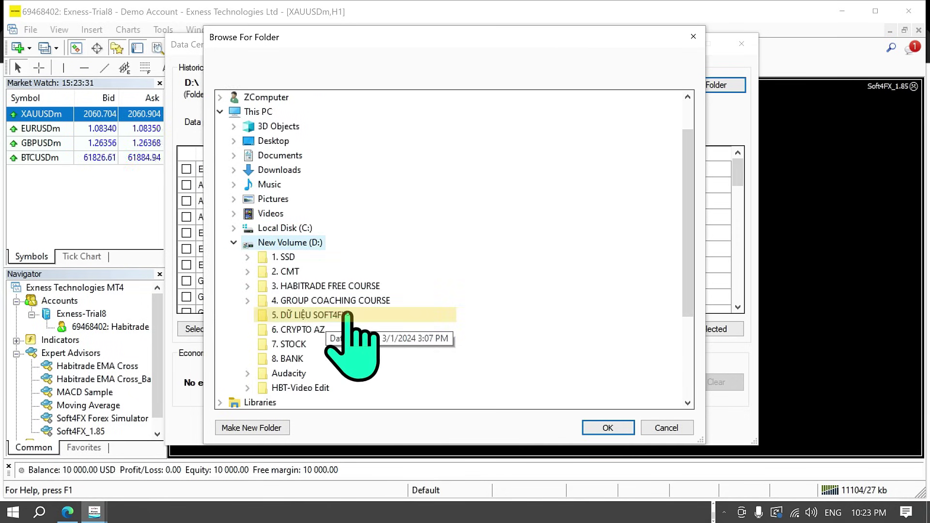
left_click(608, 428)
mouse_move(738, 187)
left_mouse_down()
mouse_move(738, 208)
mouse_move(737, 169)
left_mouse_up()
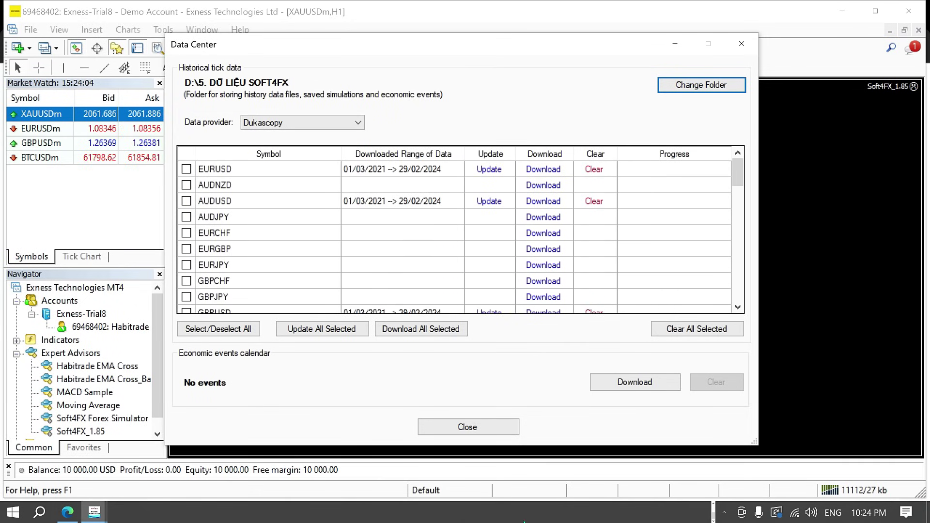
left_click(479, 424)
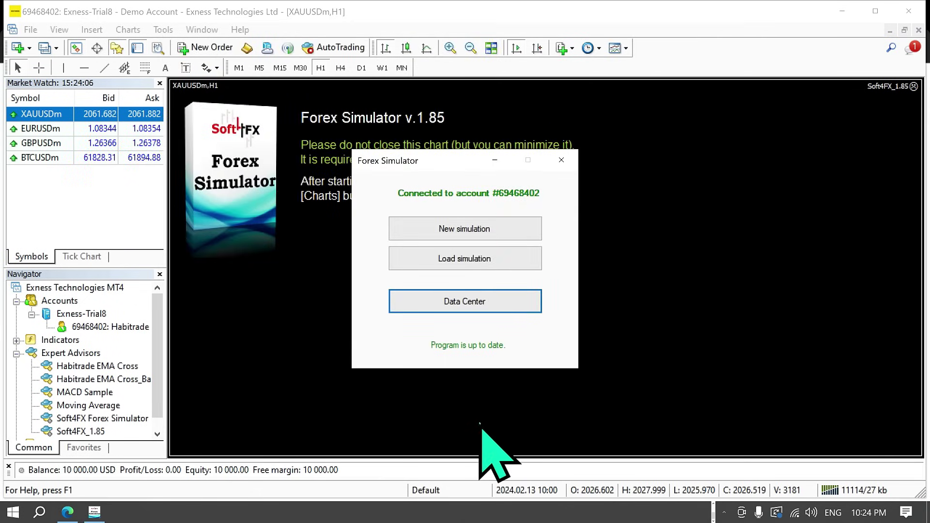
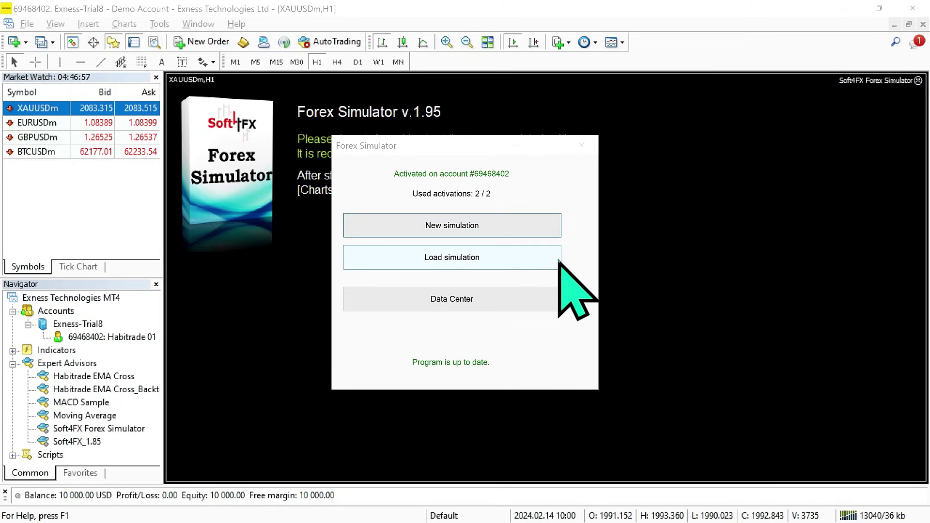
Start a new simulation from the Forex Simulator launcher.
left_click(560, 226)
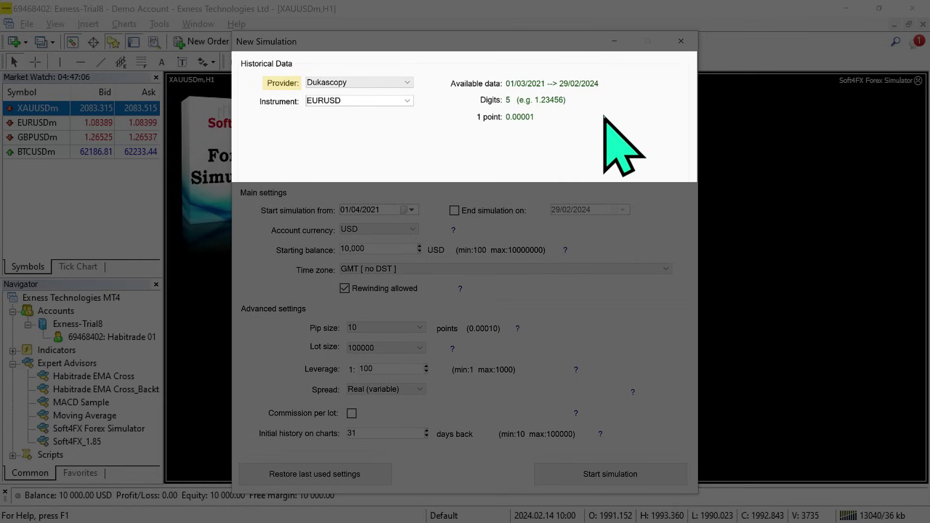
Keep Dukascopy as the data provider and choose XAUUSD as the instrument.
left_click(407, 82)
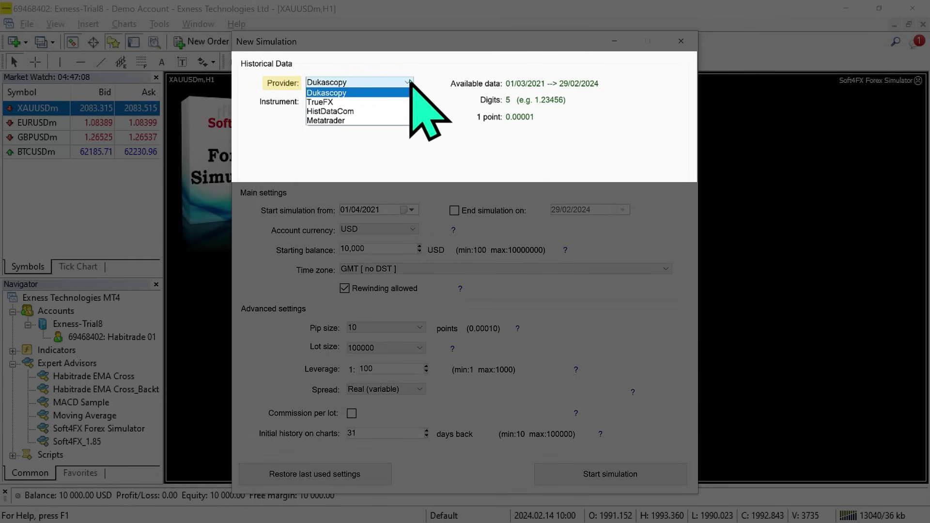
left_click(411, 94)
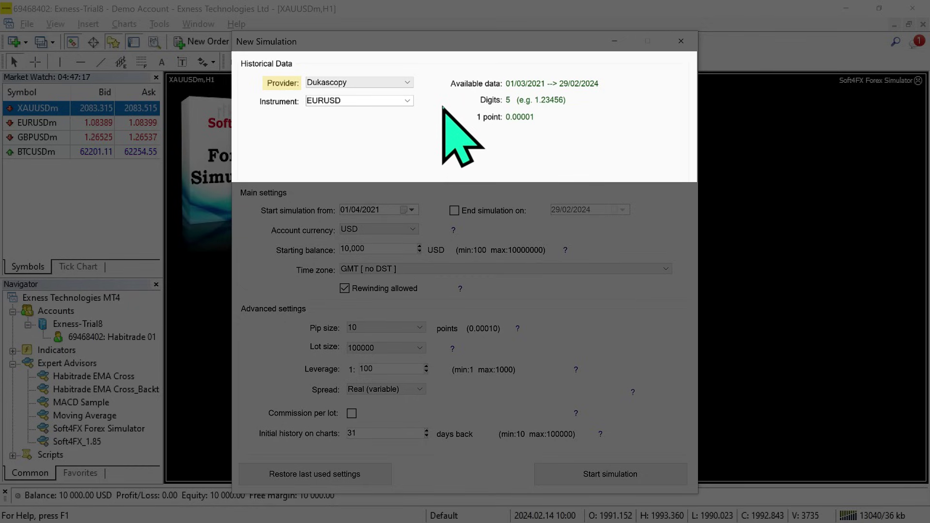
left_click(407, 100)
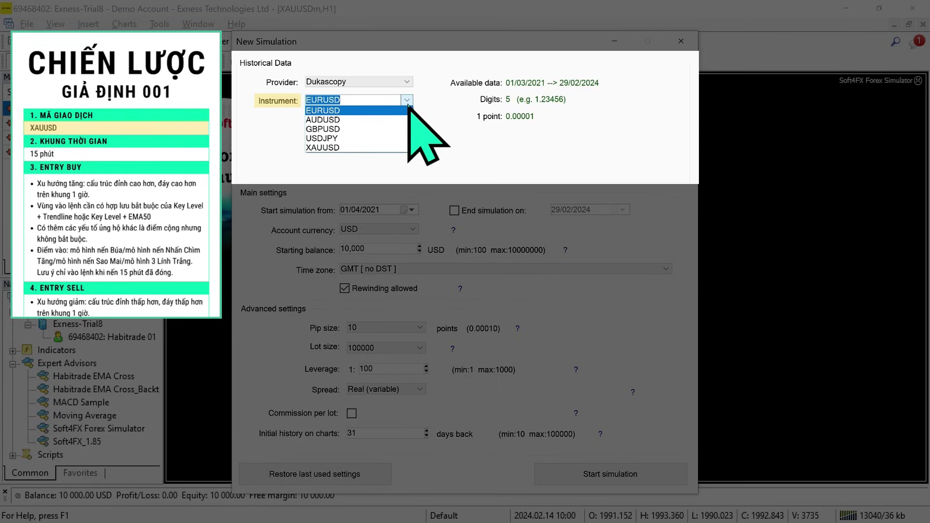
left_click(405, 147)
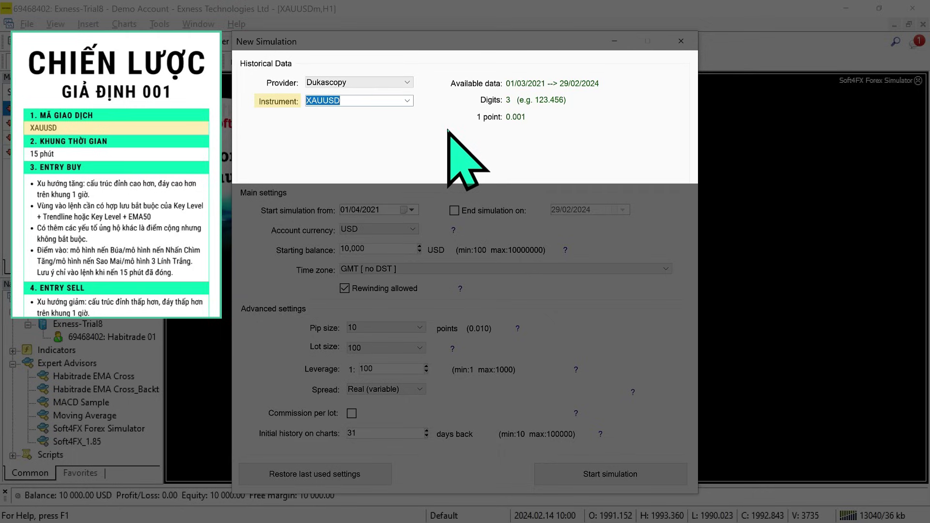
Set the start date to 06/2023 and enable an end date for the simulation.
left_click(373, 210)
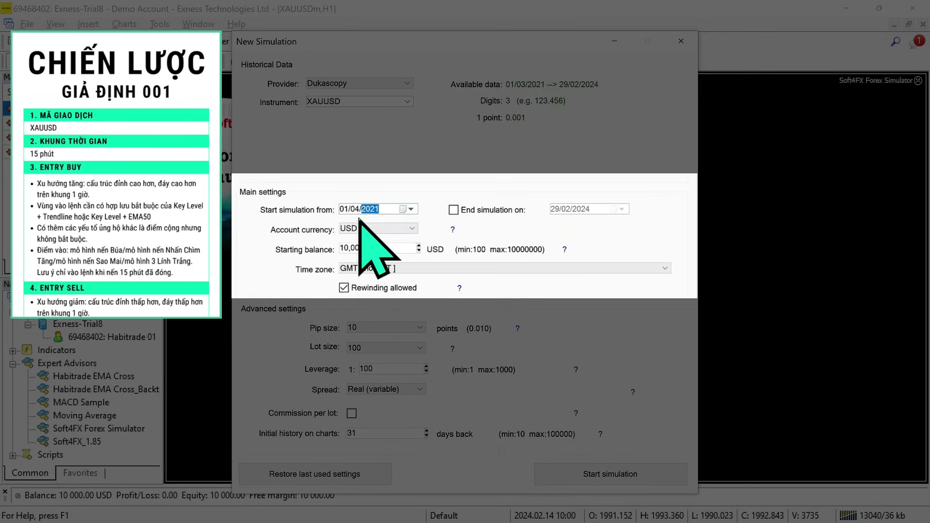
type("2023")
left_click(357, 210)
type("06")
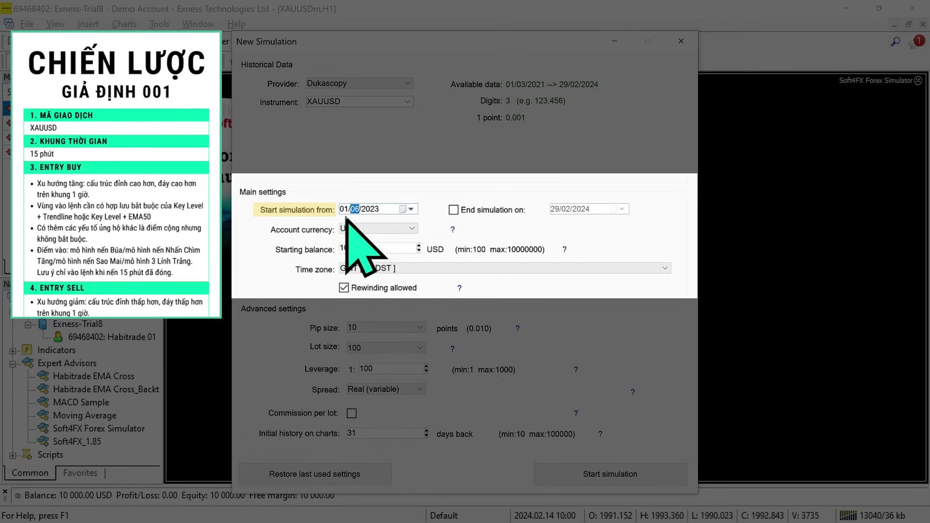
left_click(456, 211)
left_click(583, 212)
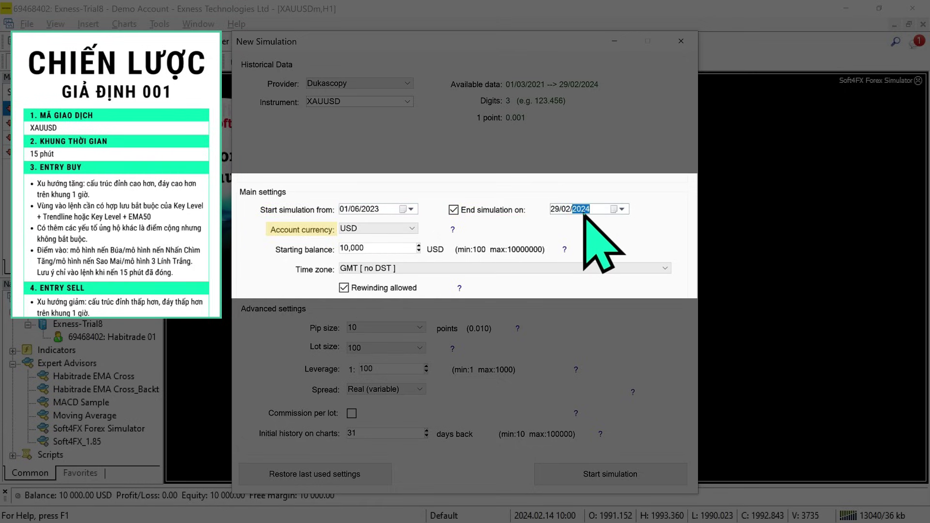
Keep USD with a 10000 balance, pick UTC+07:00 Bangkok time zone, and keep rewinding allowed.
left_click(410, 228)
left_click(413, 253)
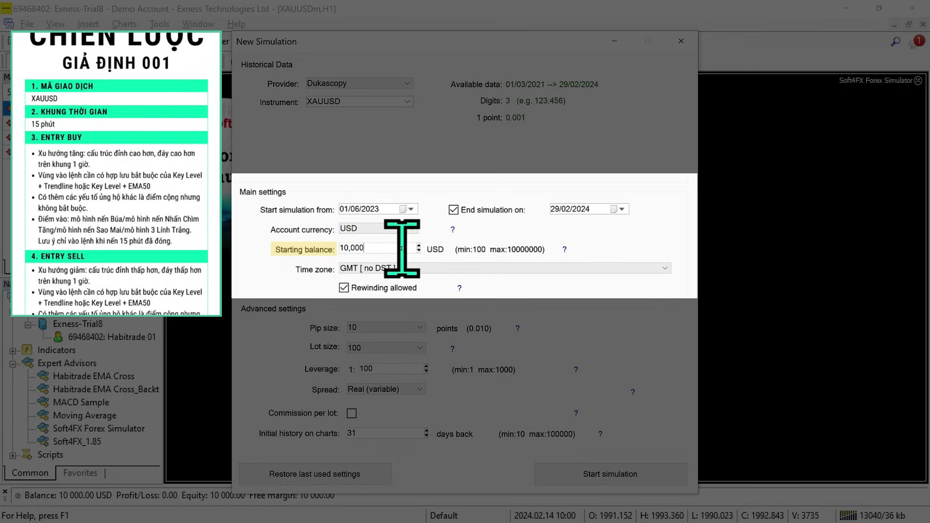
key("BackSpace")
key("BackSpace")
key("BackSpace")
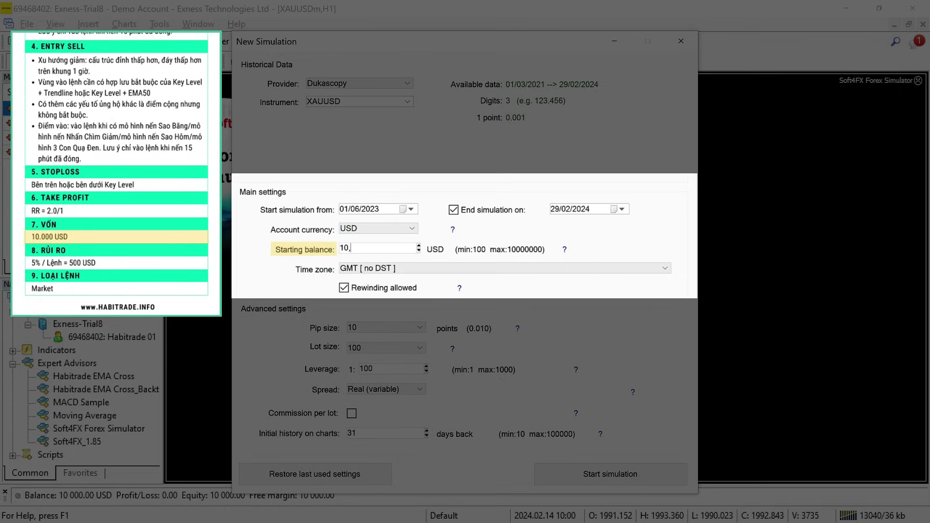
key("BackSpace")
key("BackSpace")
type("10000")
left_click(664, 269)
scroll(664, 274, "down", 15)
left_click(412, 261)
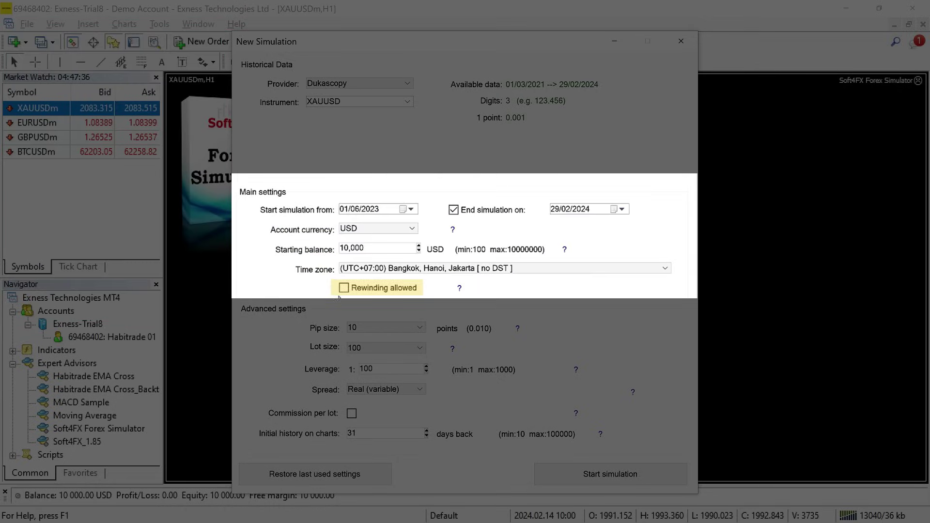
left_click(344, 289)
left_click(344, 288)
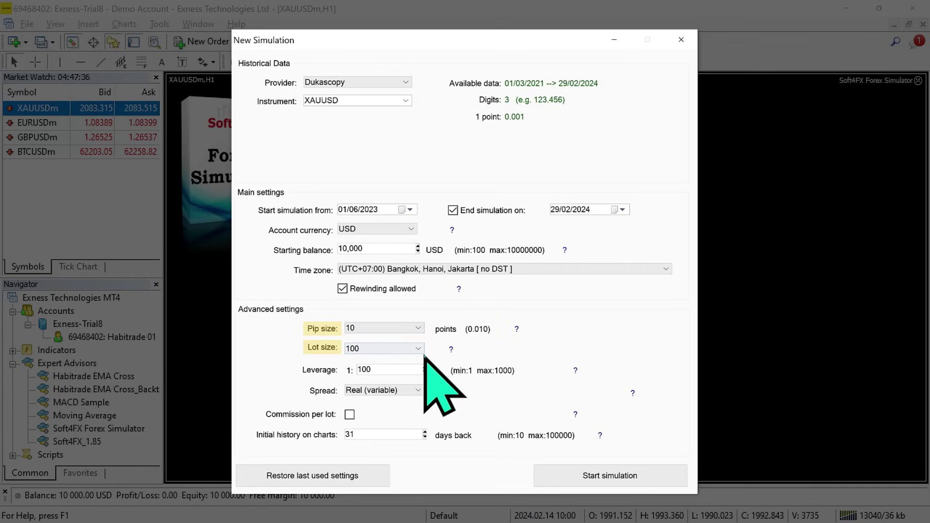
Reselect XAUUSD as the instrument and append a 0 to the leverage value.
left_click(406, 101)
left_click(394, 110)
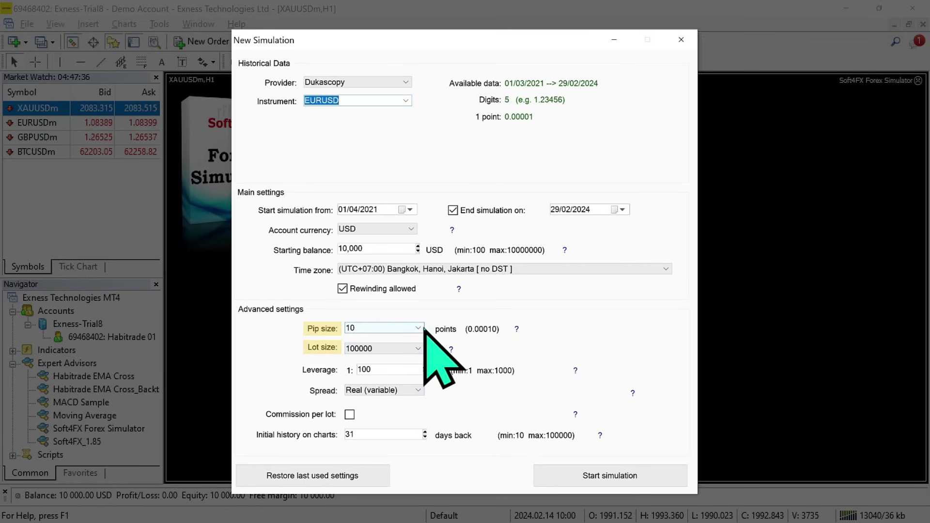
left_click(406, 102)
left_click(370, 149)
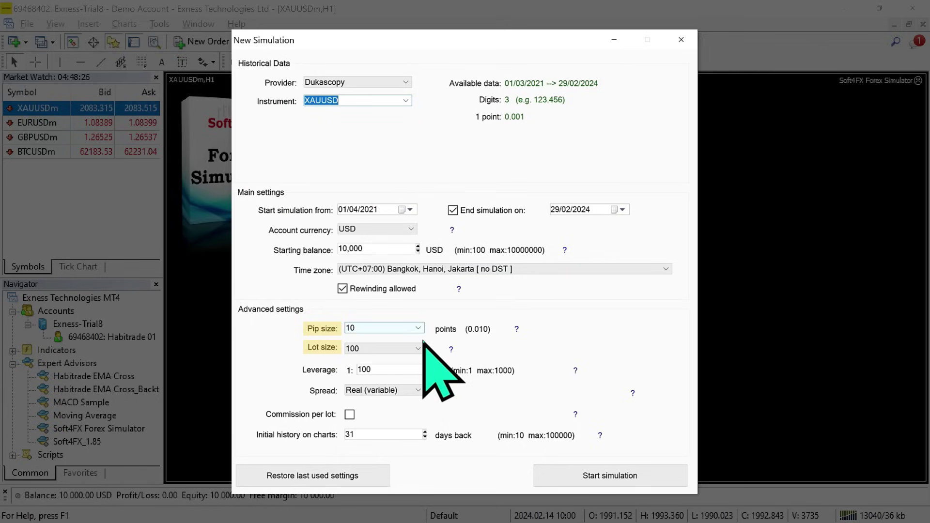
left_click(421, 368)
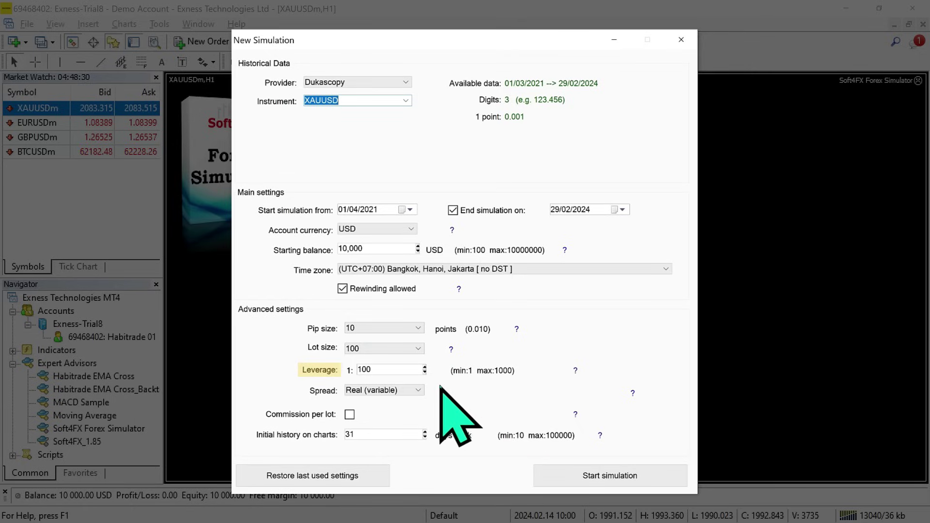
left_click(379, 372)
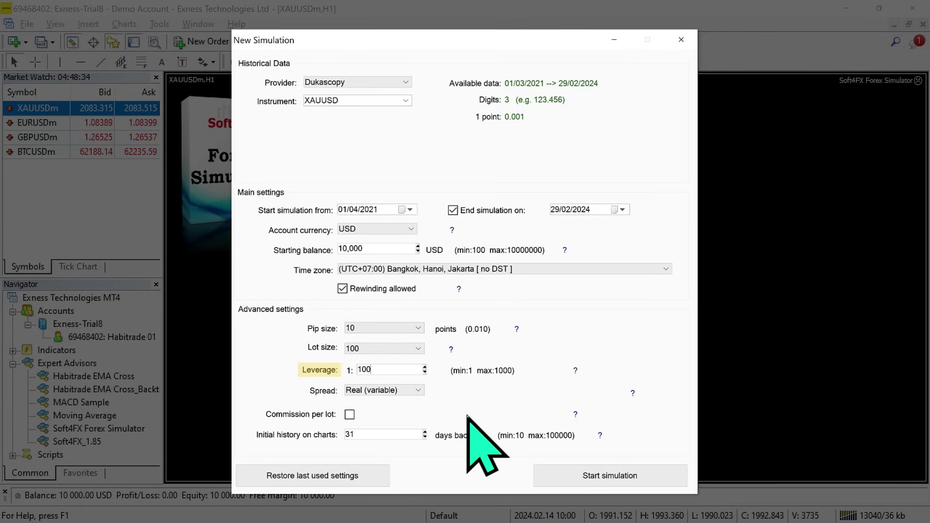
type("0")
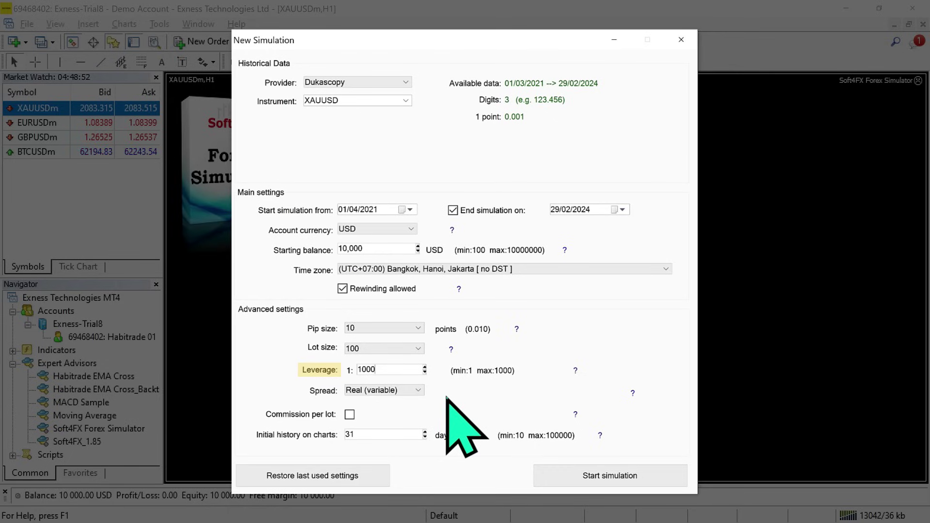
Try a Fixed 10-point spread, then return to Real (variable) spread.
left_click(416, 391)
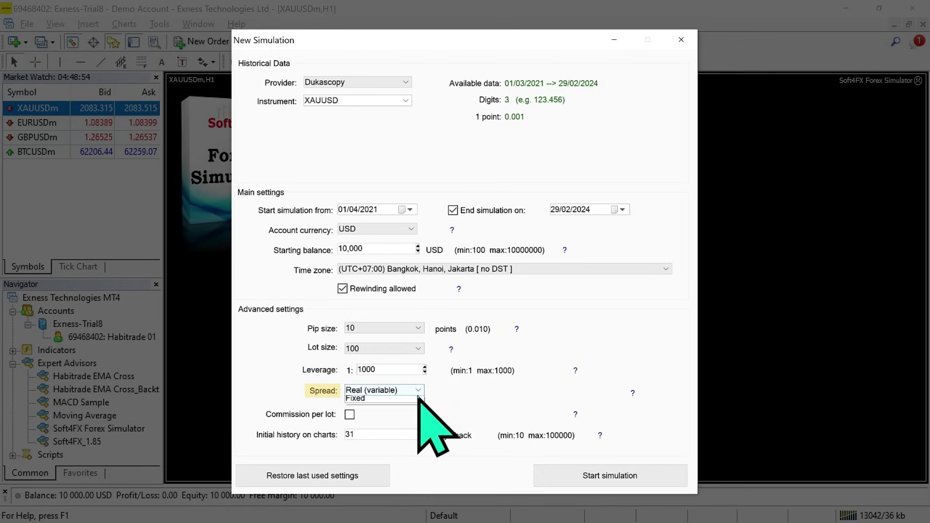
left_click(415, 400)
left_click(417, 391)
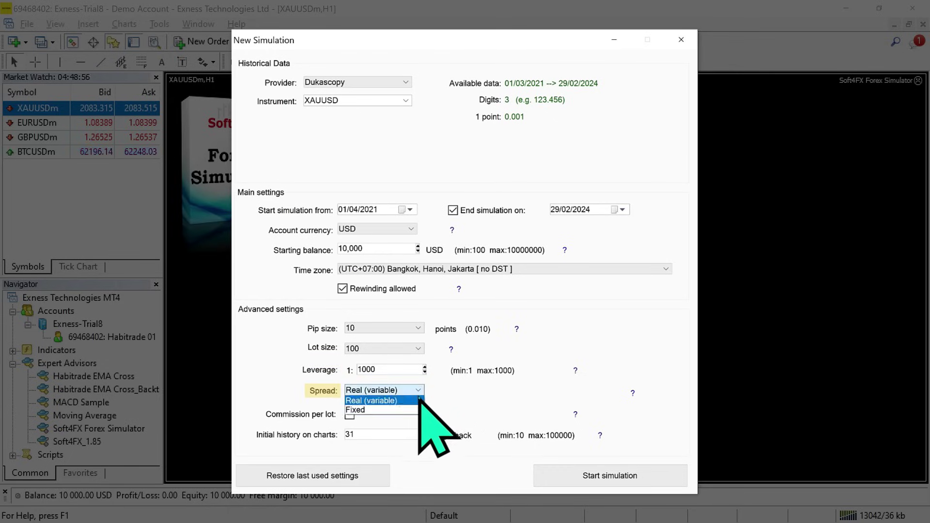
left_click(412, 410)
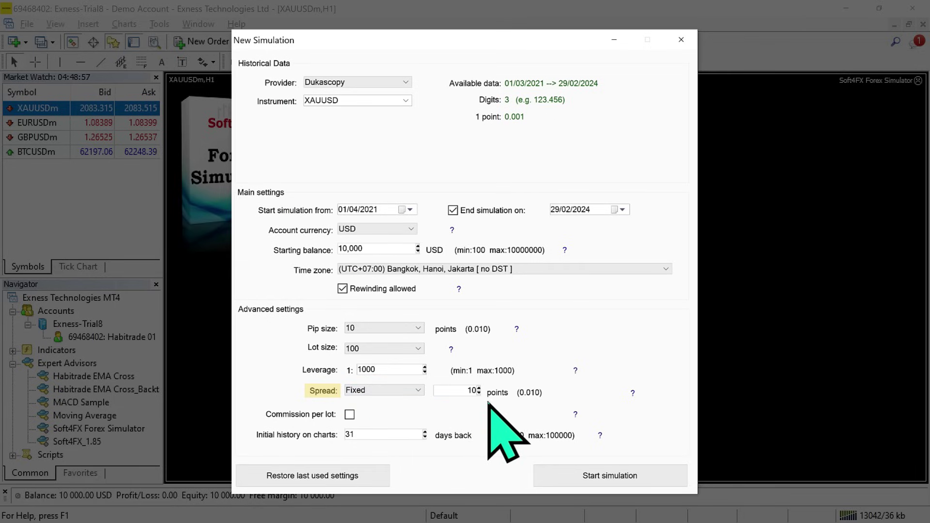
left_click(418, 390)
left_click(415, 400)
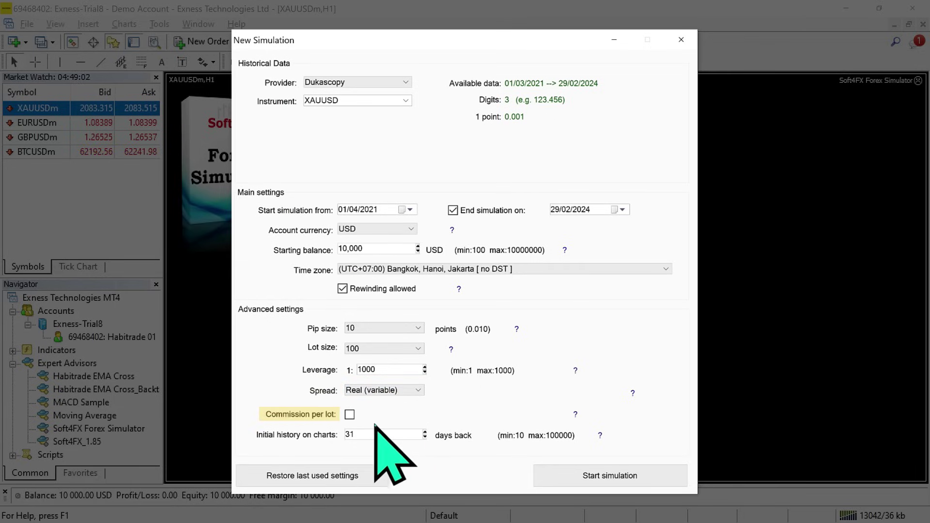
Leave commission per lot off and set initial chart history to 500 days.
left_click(351, 416)
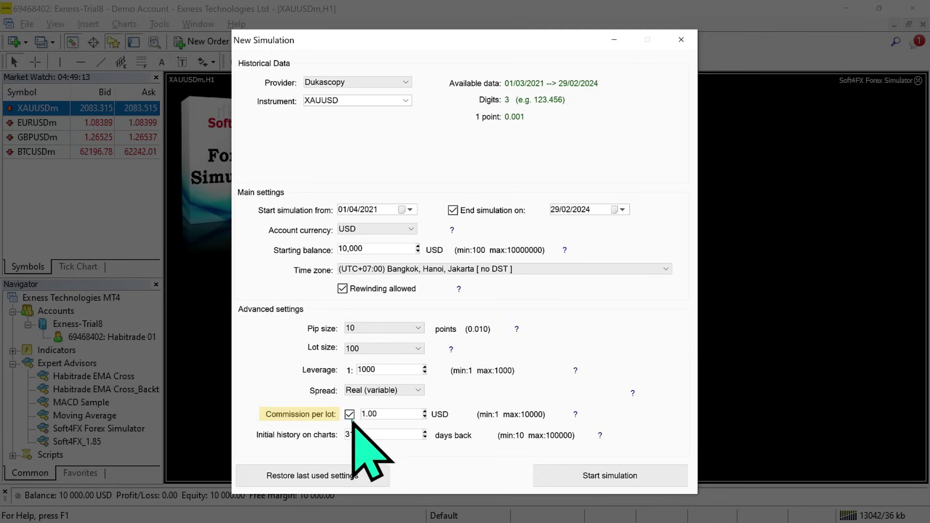
left_click(351, 416)
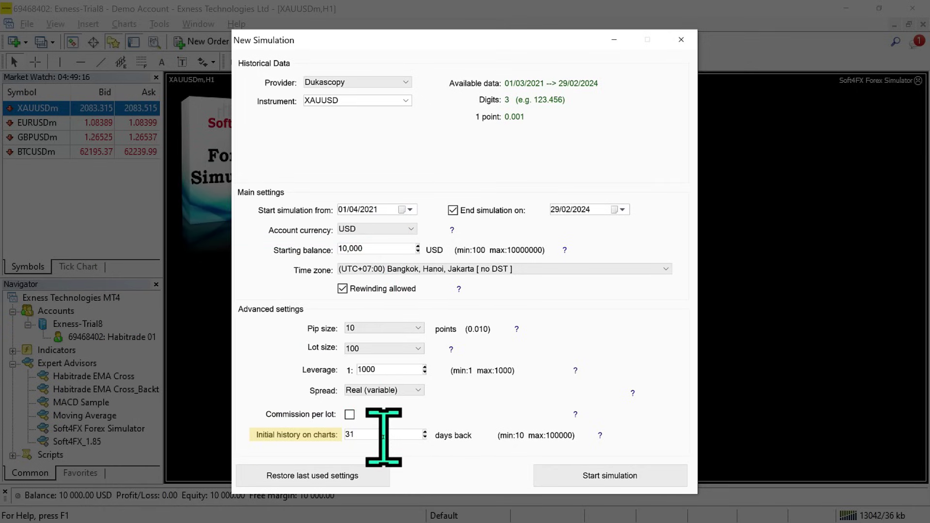
left_click_drag(390, 435, 340, 435)
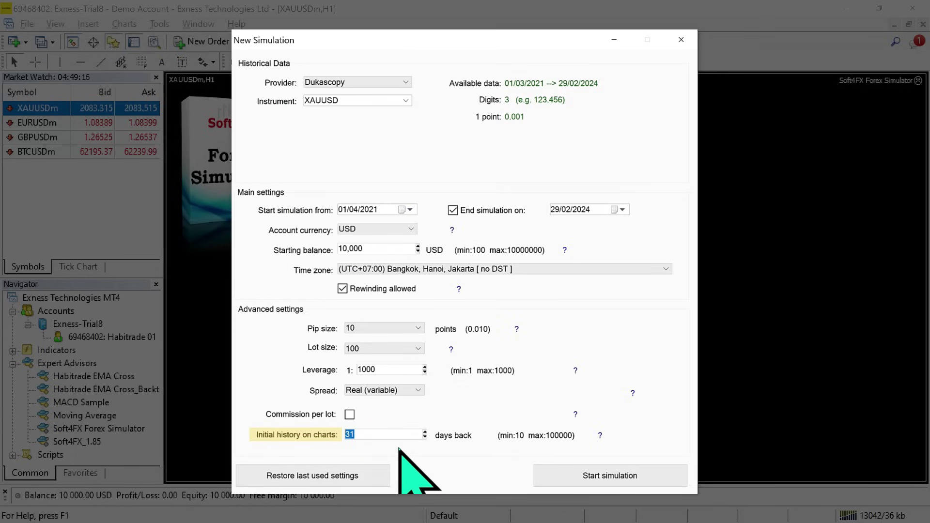
type("500")
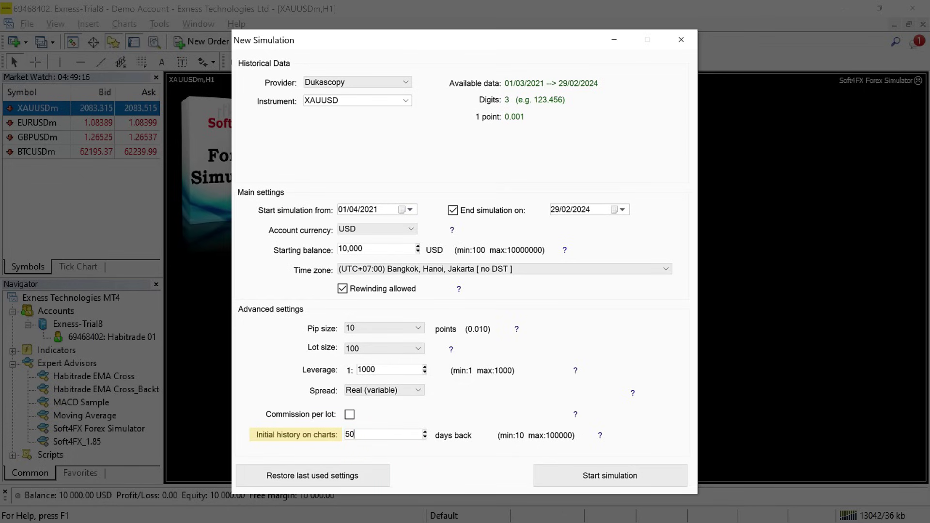
Re-enter the simulation start date as 01/06/2023.
left_click(372, 213)
type("2023")
left_click(353, 209)
type("06")
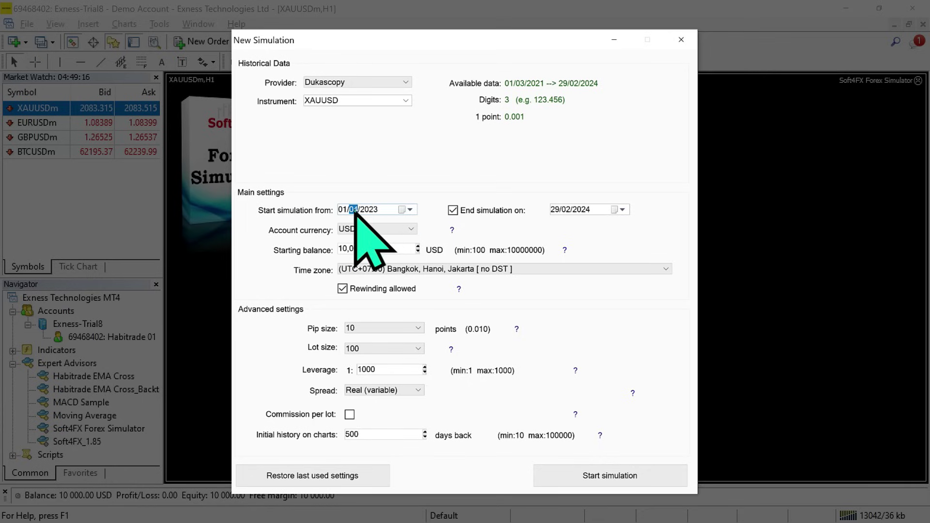
left_click(342, 209)
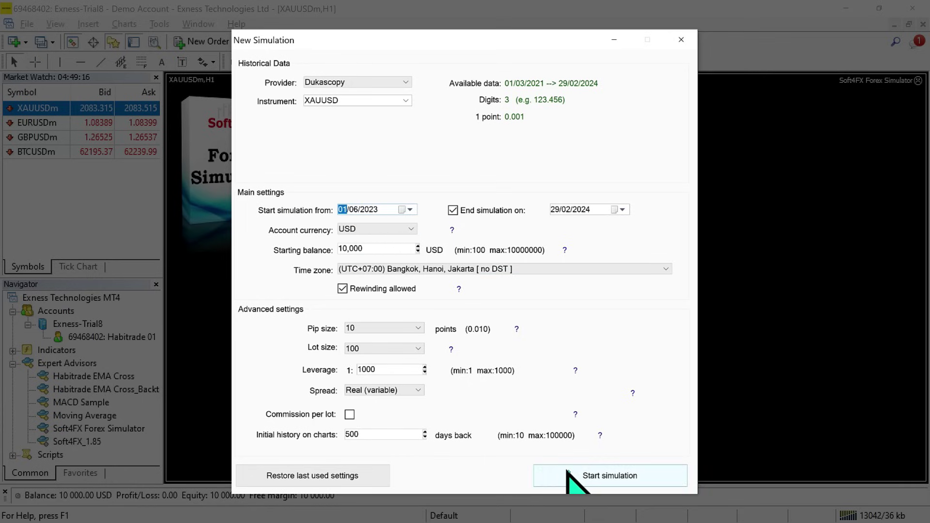
Start the simulation and add M15 and H1 offline charts in Charts Selection.
left_click(538, 477)
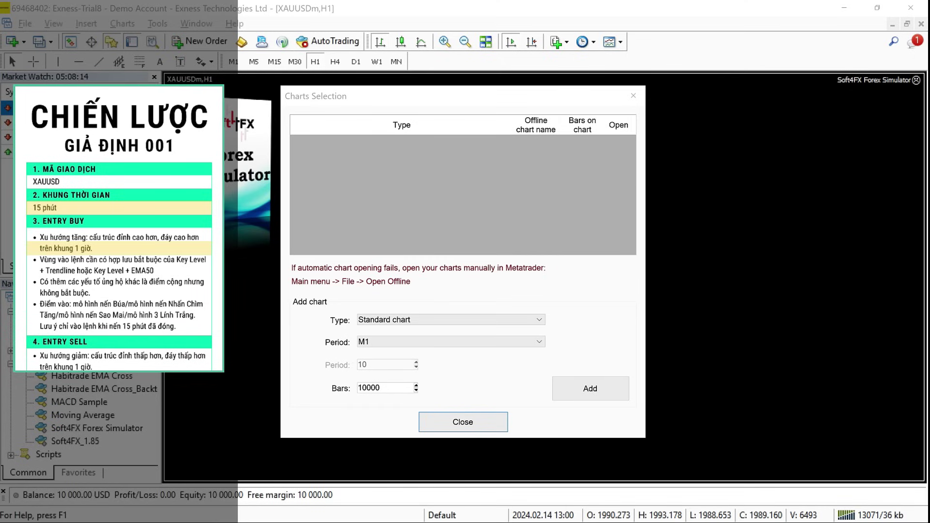
left_click(542, 342)
left_click(523, 371)
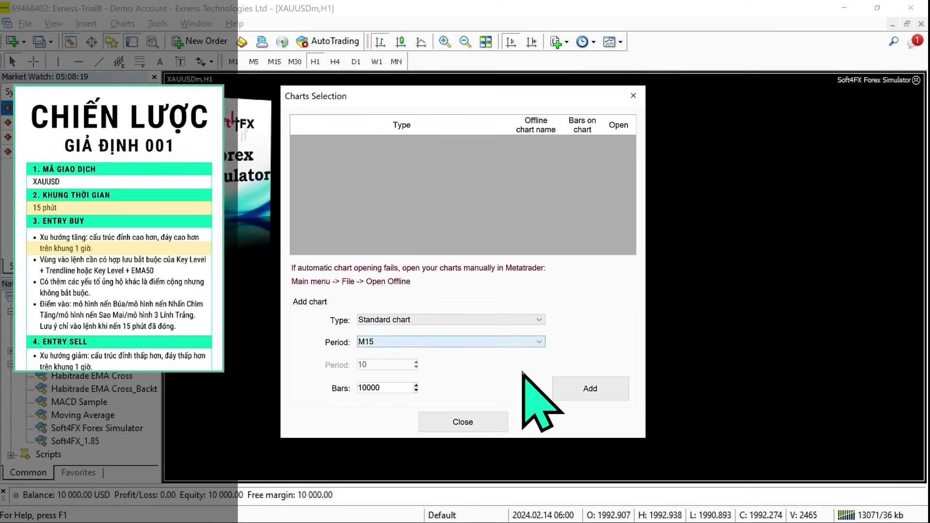
left_click(566, 393)
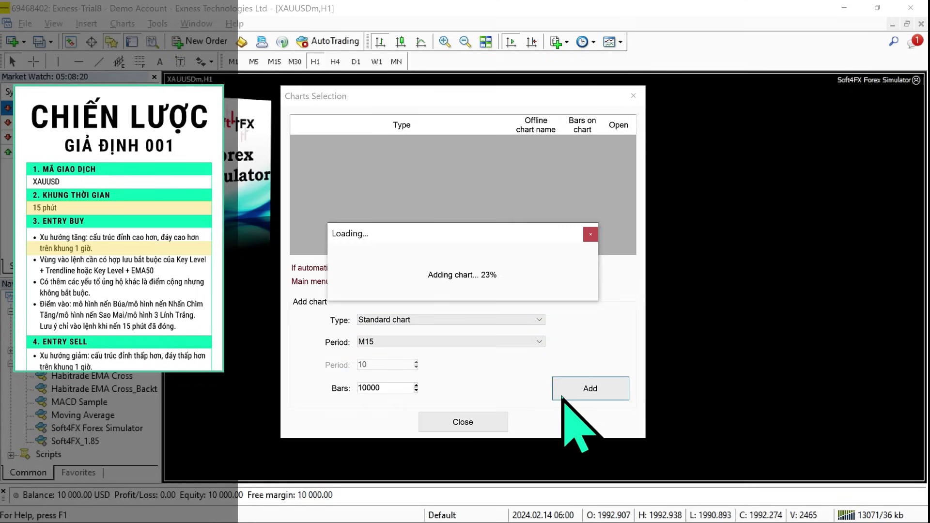
left_click(539, 342)
left_click(521, 389)
left_click(573, 390)
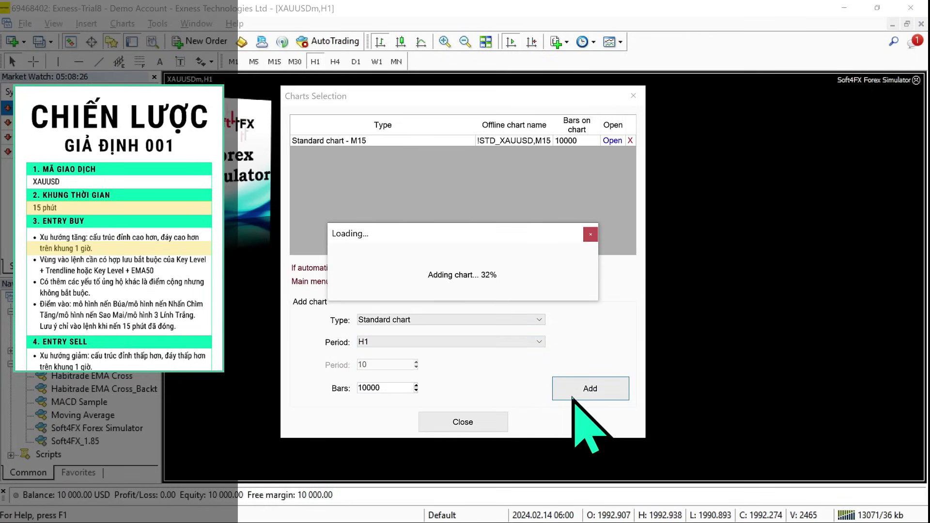
Open the M15 and H1 offline charts and close the chart selection window.
left_click(614, 140)
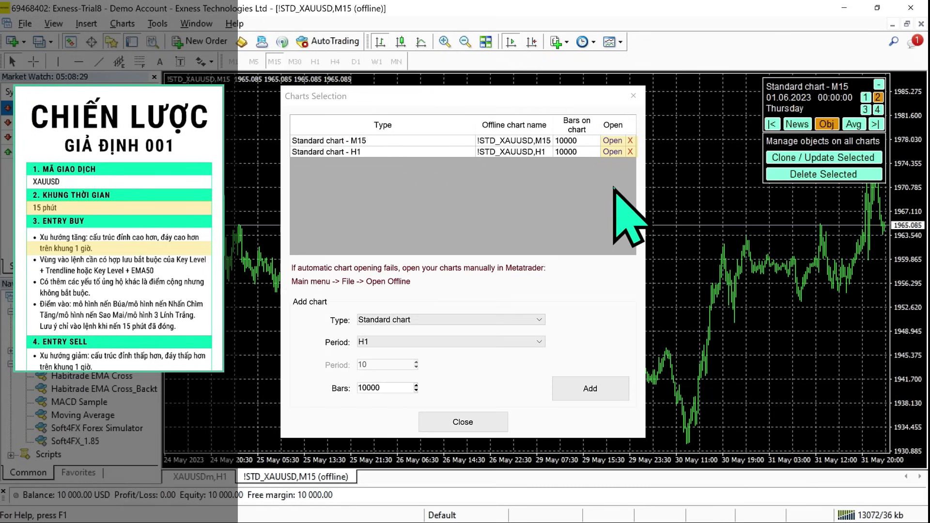
left_click(612, 152)
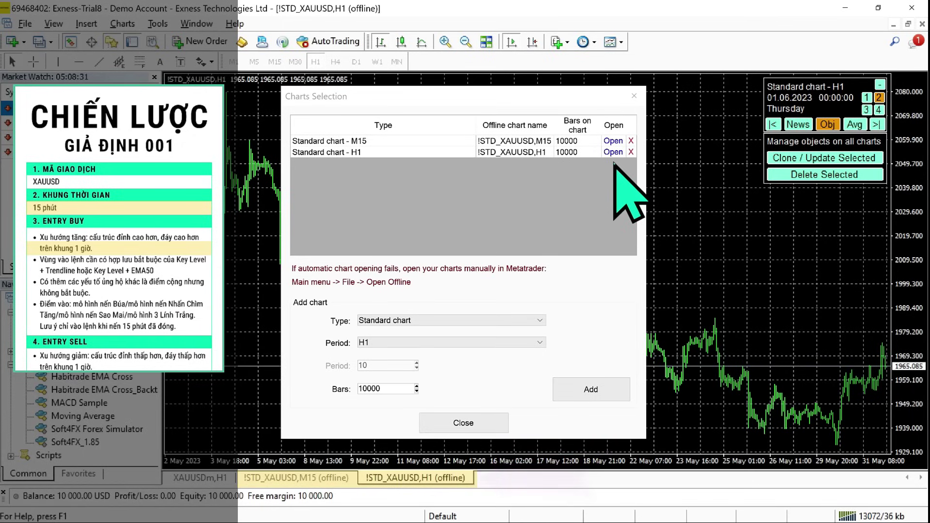
left_click(488, 421)
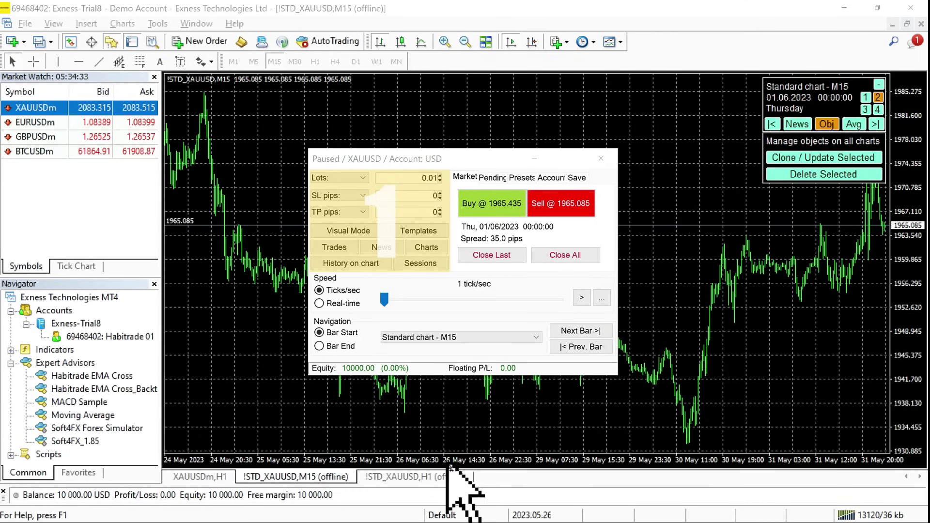
Size trades by Risk % at 5 and switch trade entry to Visual Mode.
left_click(361, 180)
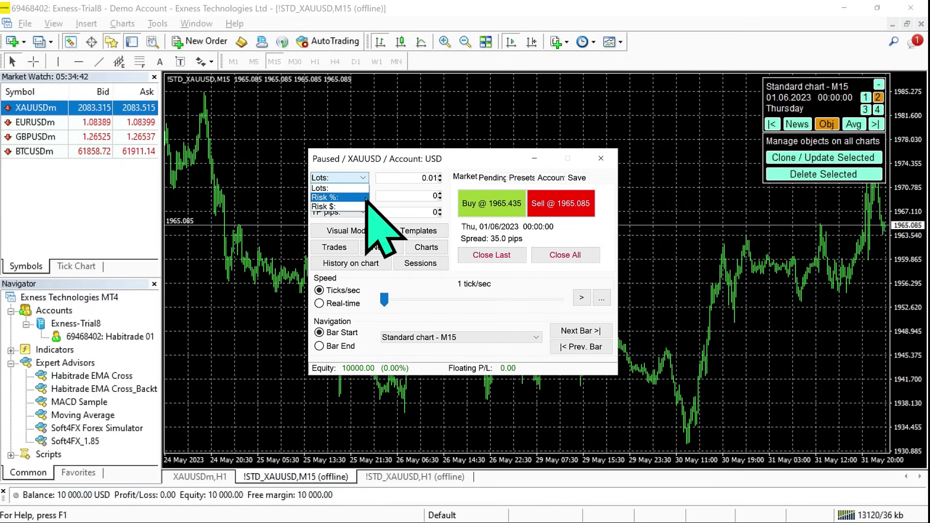
left_click(360, 198)
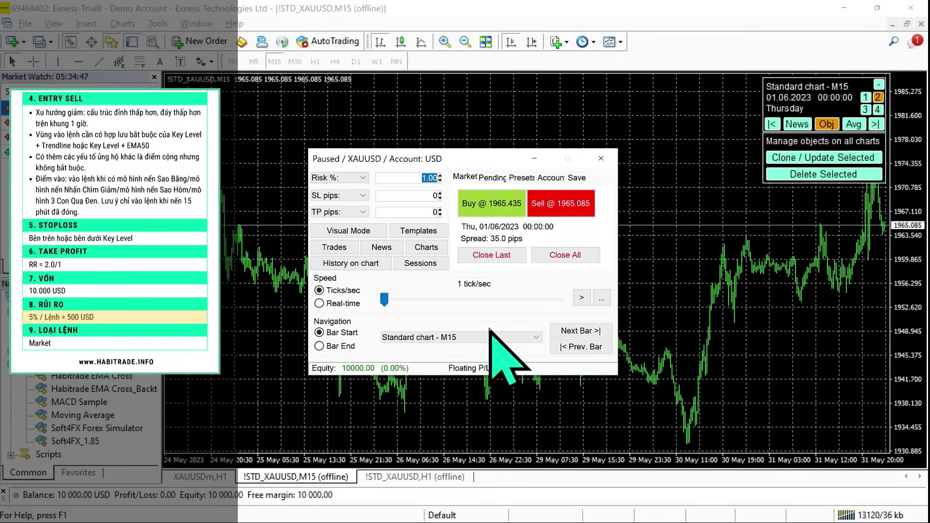
type("5")
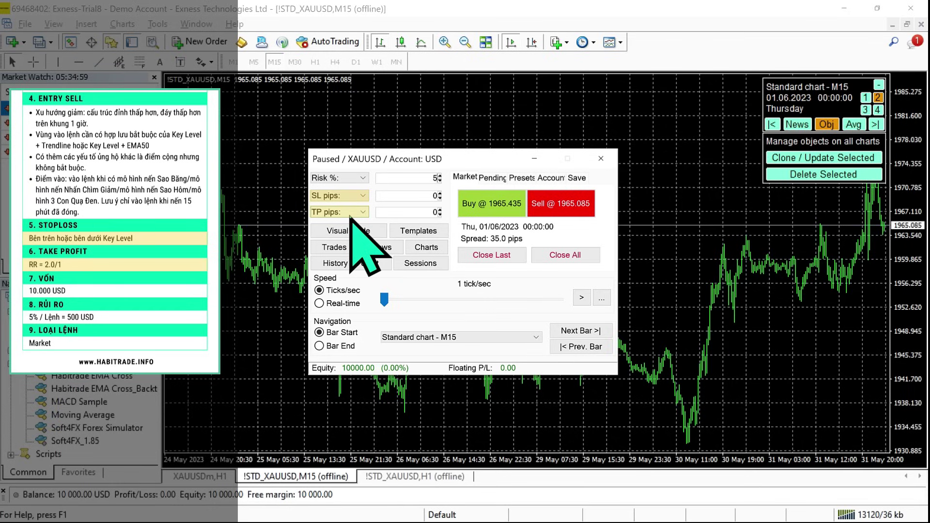
left_click(368, 232)
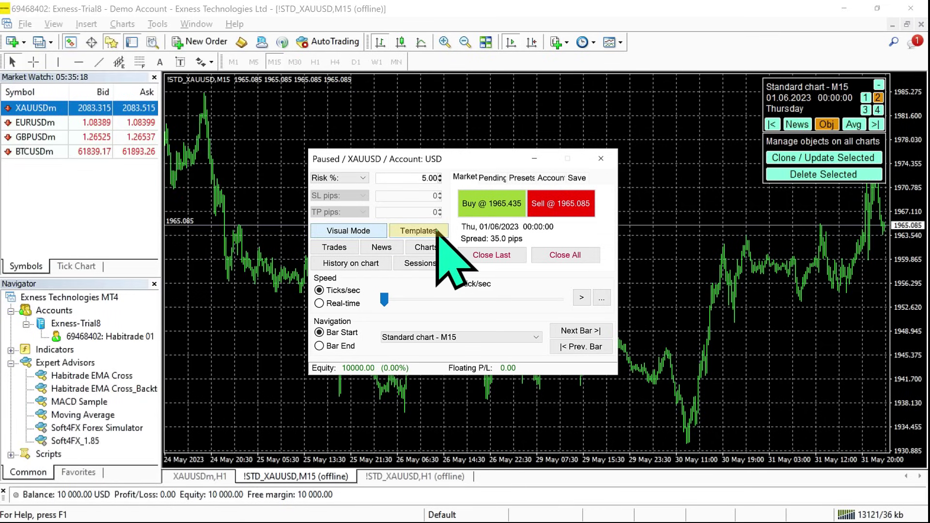
Create a new order template prefilled with the last used settings.
left_click(435, 232)
left_click(396, 146)
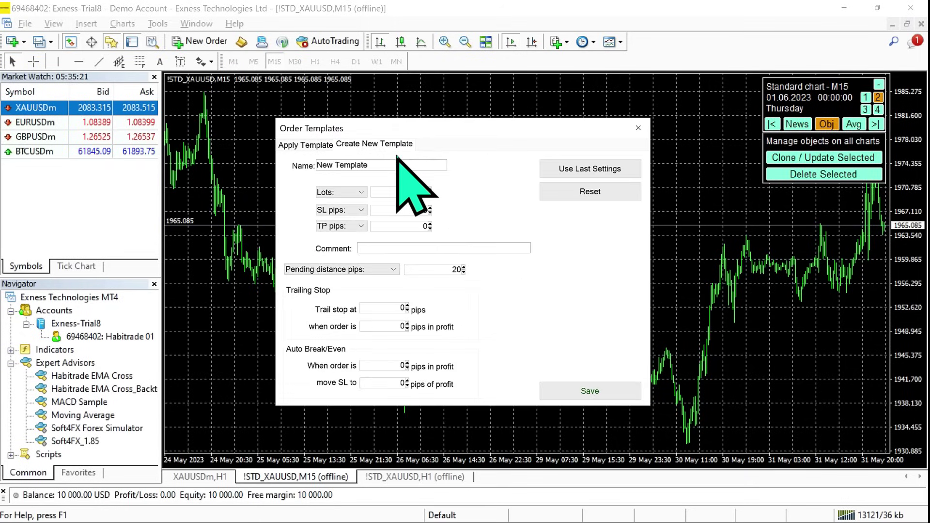
left_click(581, 170)
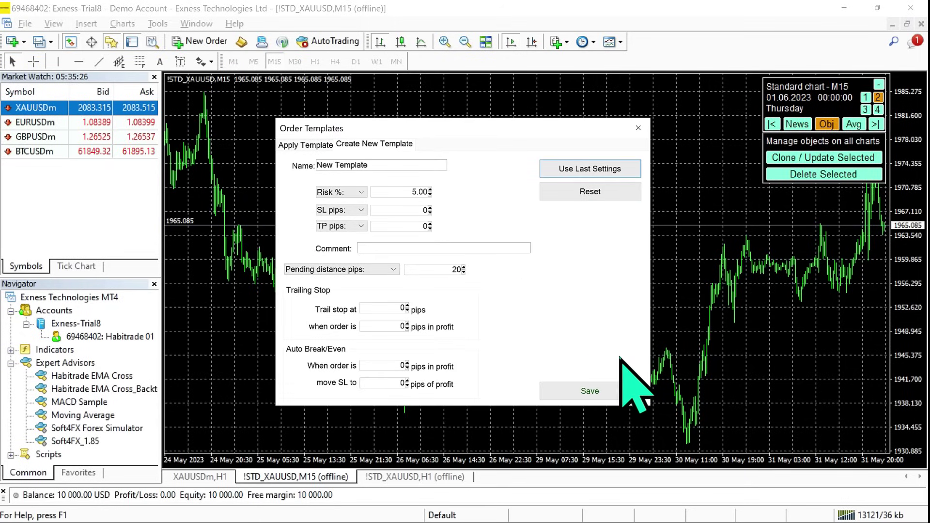